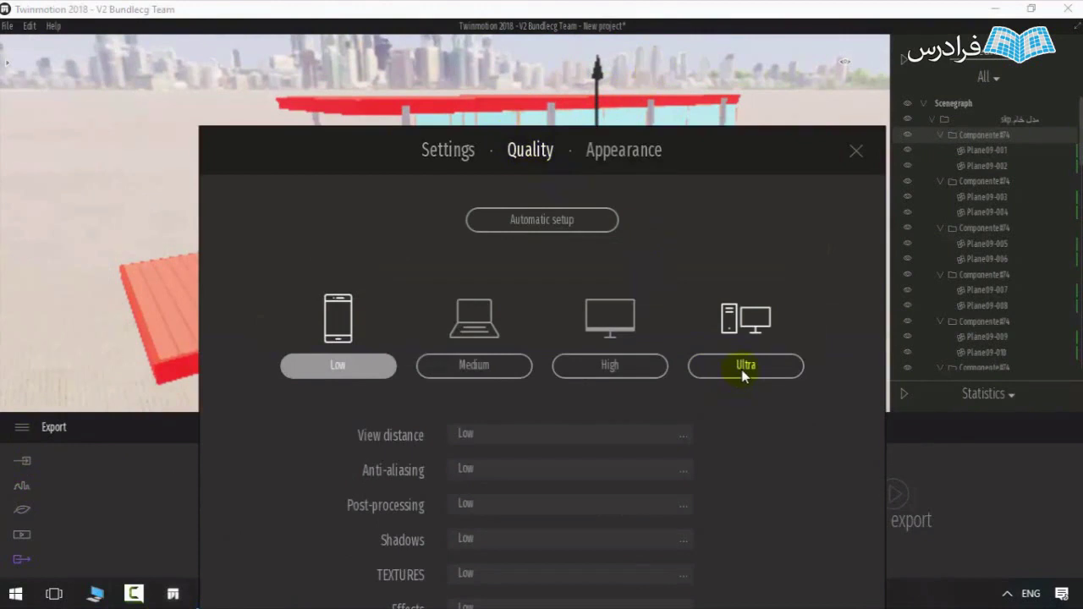
Step: Apply the Ultra quality preset and check how the house model renders
click(744, 375)
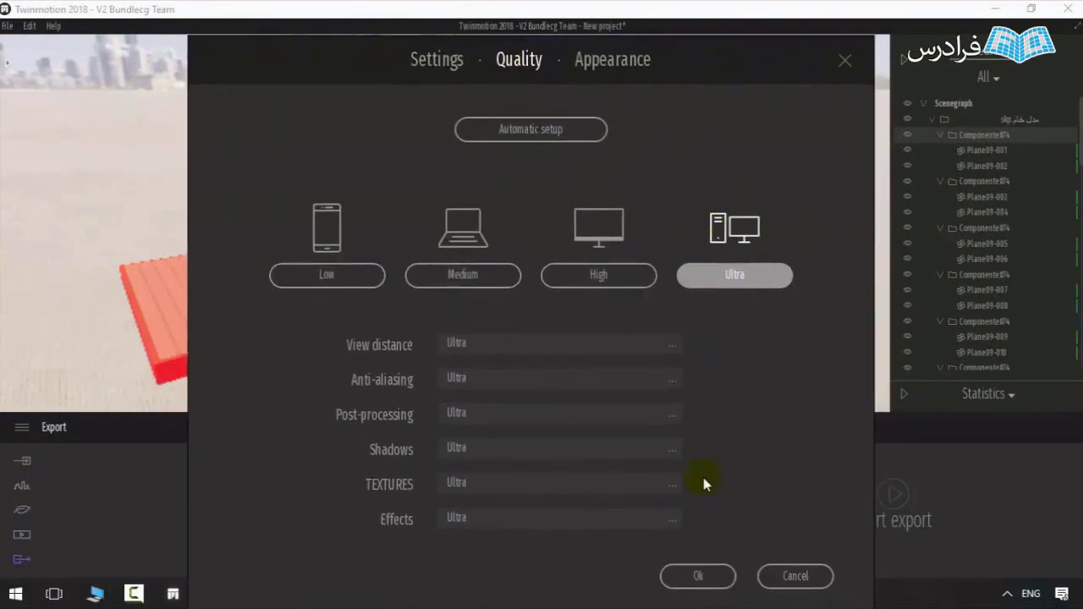
click(701, 579)
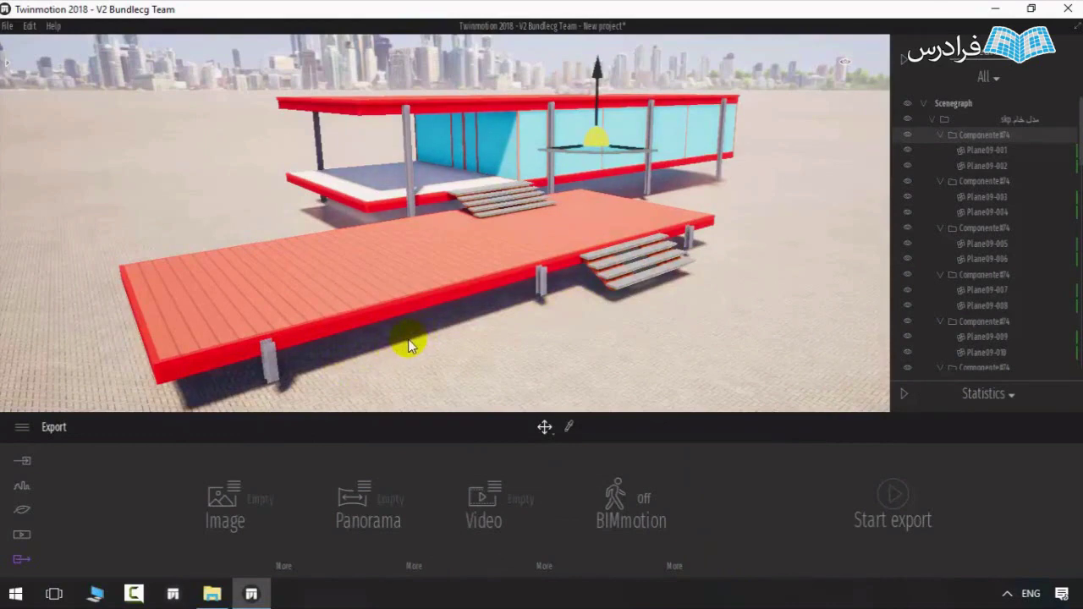
right_drag(419, 341, 400, 373)
key(w)
key(d)
key(s)
key(a)
key(e)
drag(398, 390, 425, 320)
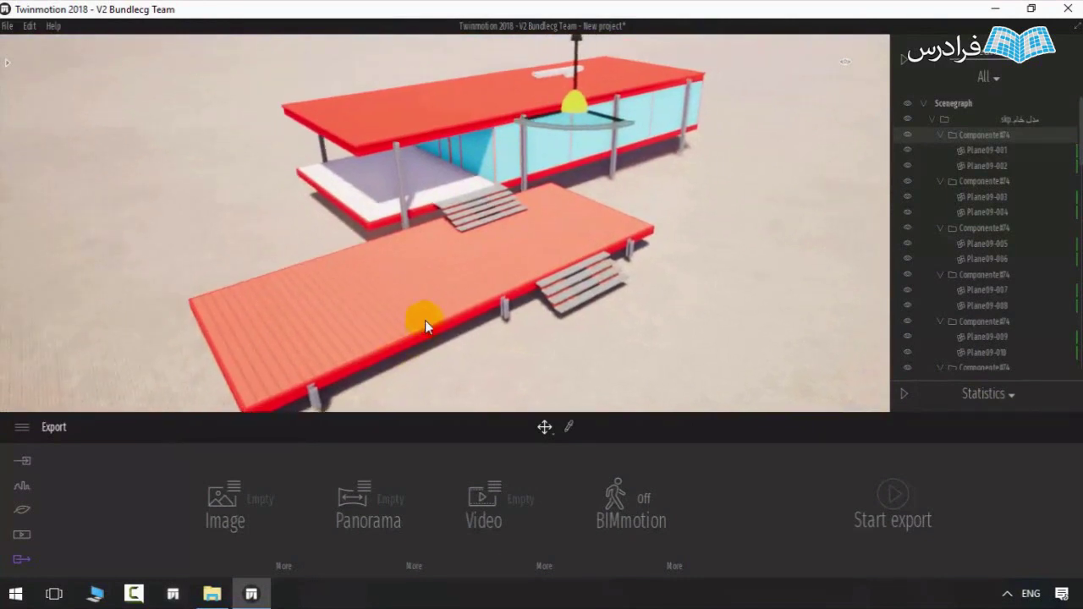
Step: Choose the Medium quality preset in the preferences
click(48, 430)
click(22, 428)
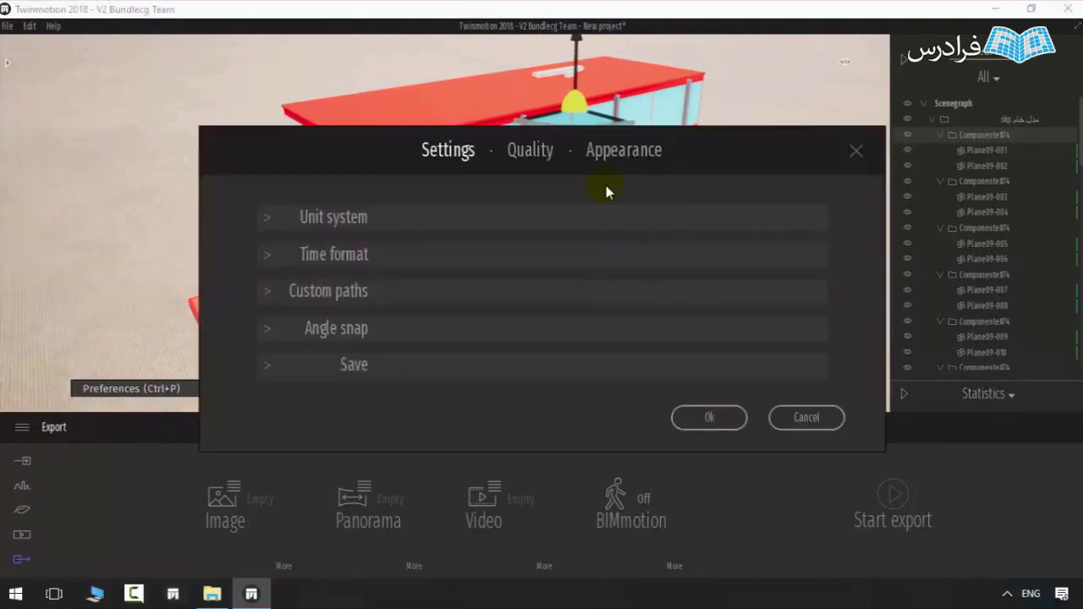
click(528, 150)
click(474, 366)
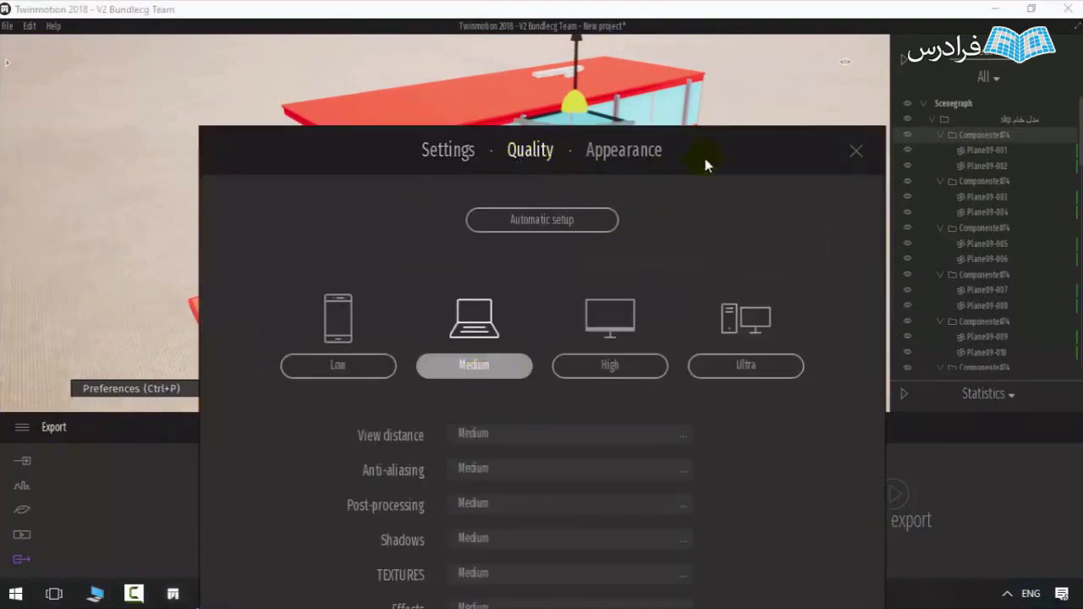
drag(704, 157, 649, 67)
Step: Set the interface color to Light in the appearance preferences and apply the preferences
click(560, 70)
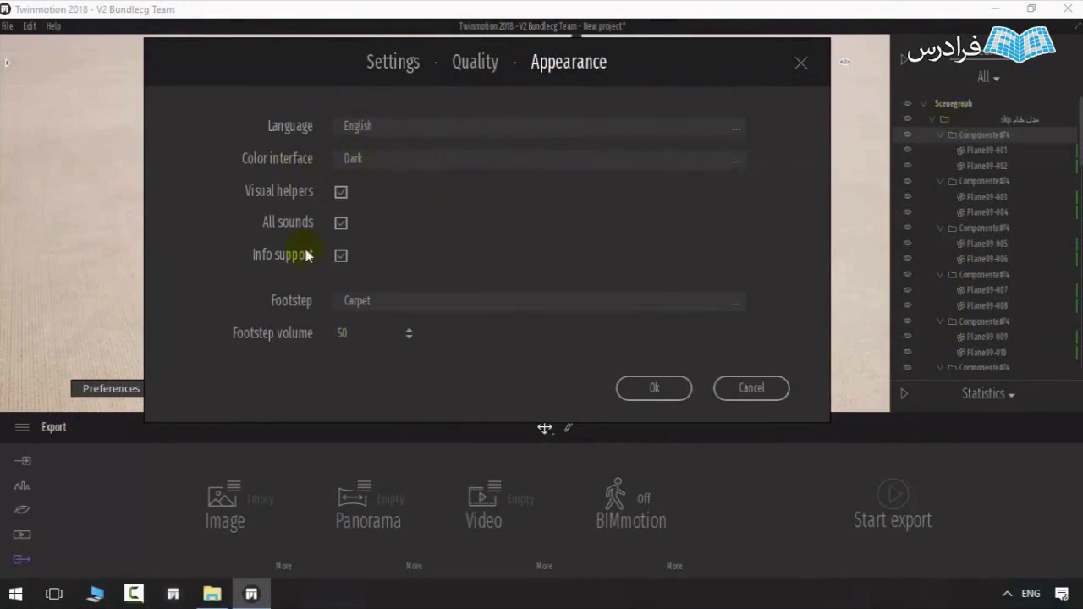
click(433, 160)
click(587, 182)
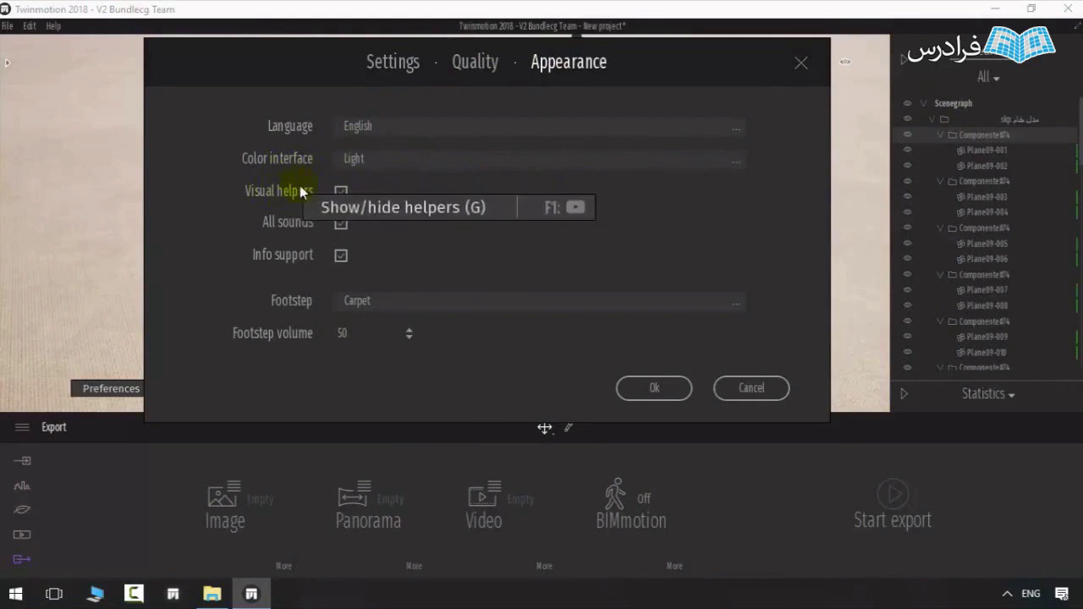
click(657, 387)
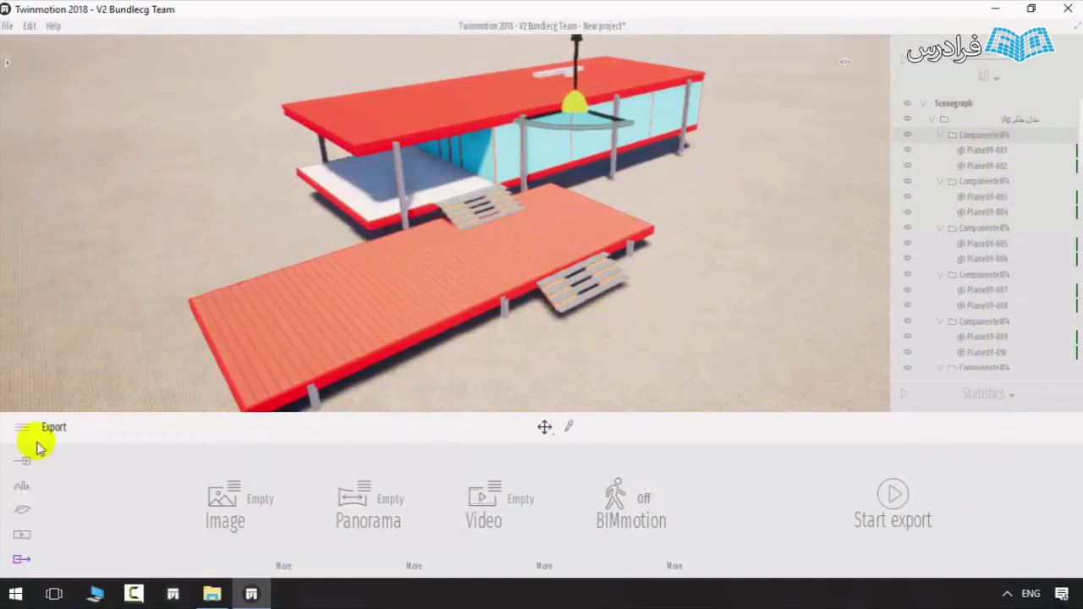
shift+middle_drag(608, 231, 611, 178)
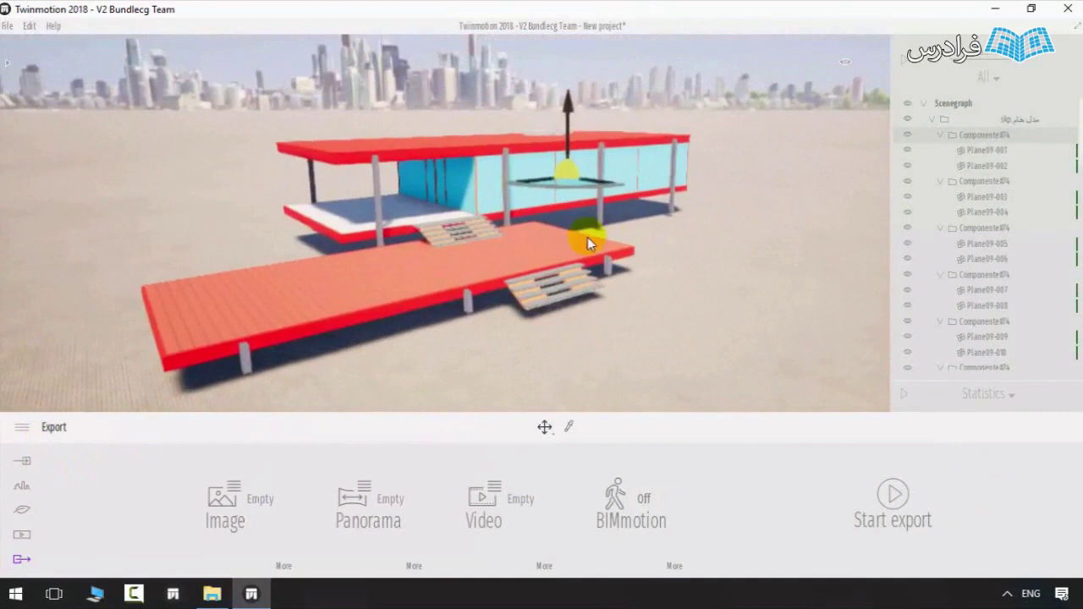
Step: Set the interface color to Dark in the appearance preferences and apply it
click(20, 428)
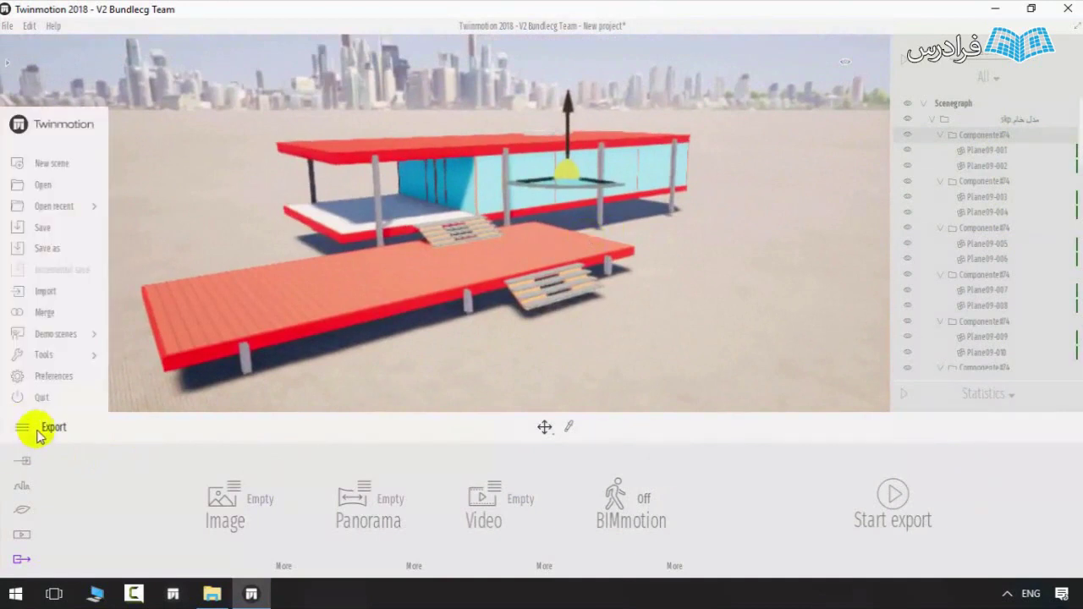
click(54, 377)
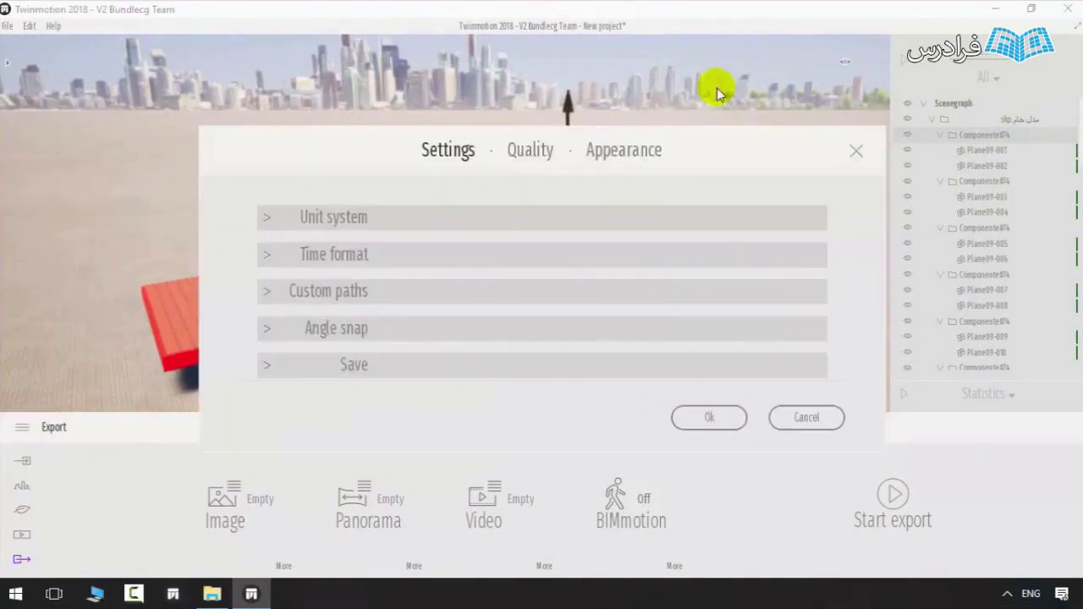
click(636, 147)
click(425, 246)
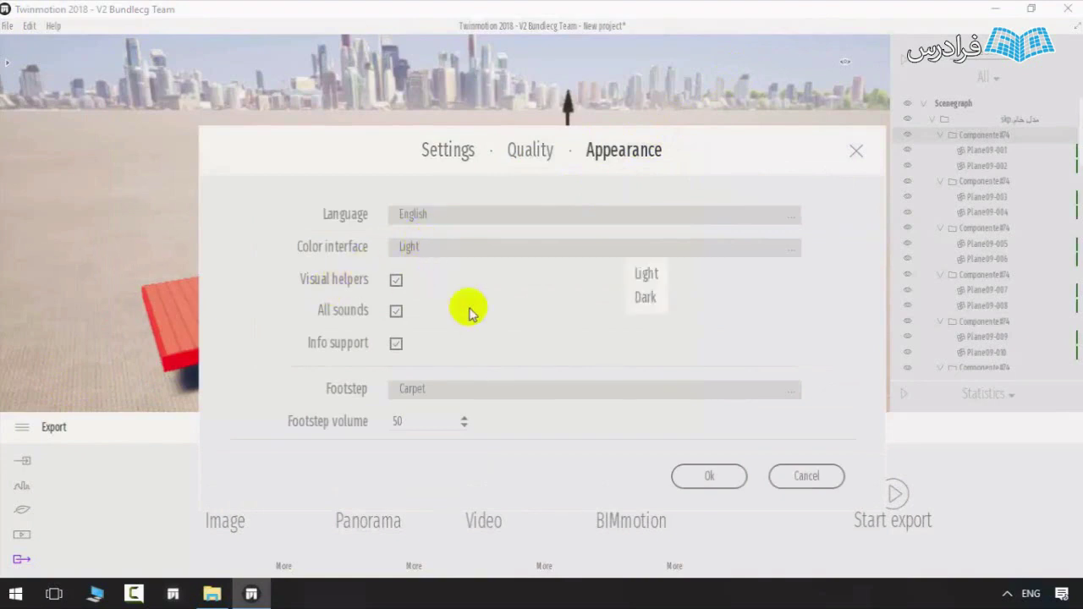
click(645, 299)
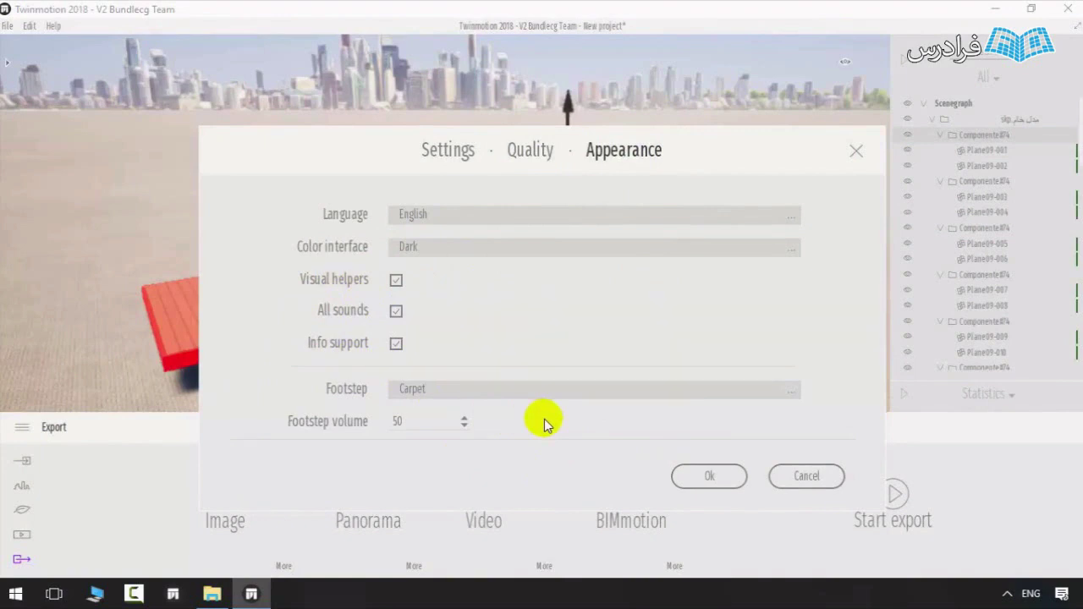
click(702, 478)
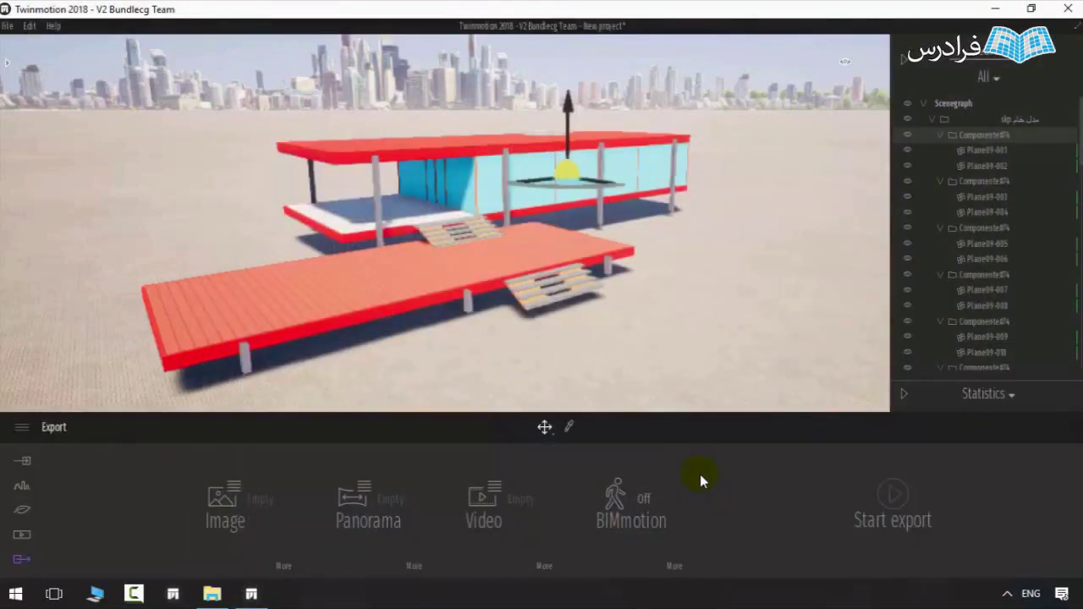
Step: Save the project over the existing فصل 2 Twinmotion file in the faradars\فصل 2 folder on drive E
click(23, 461)
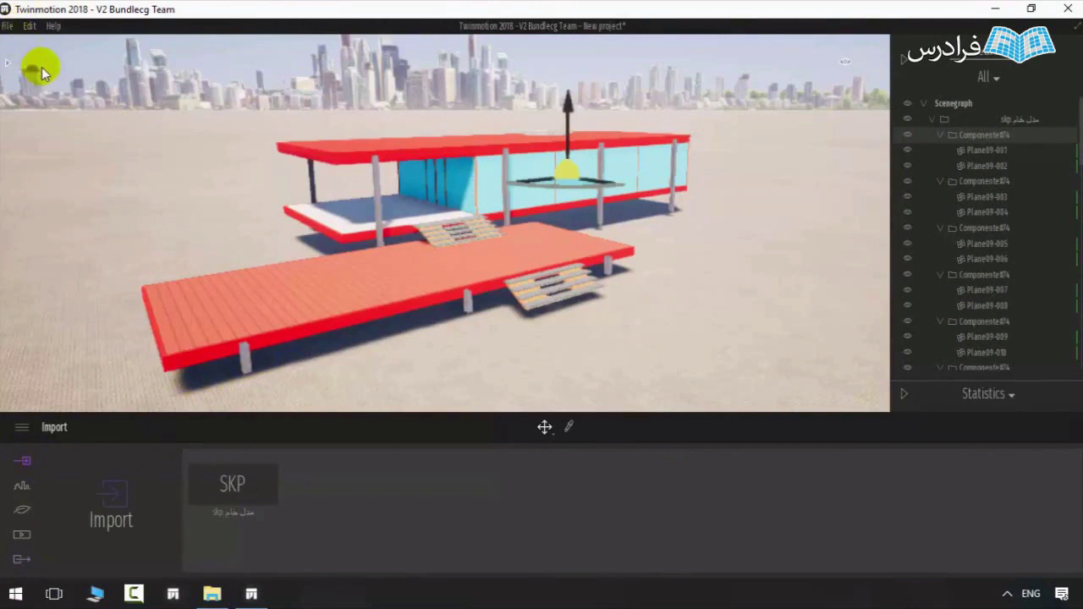
click(8, 25)
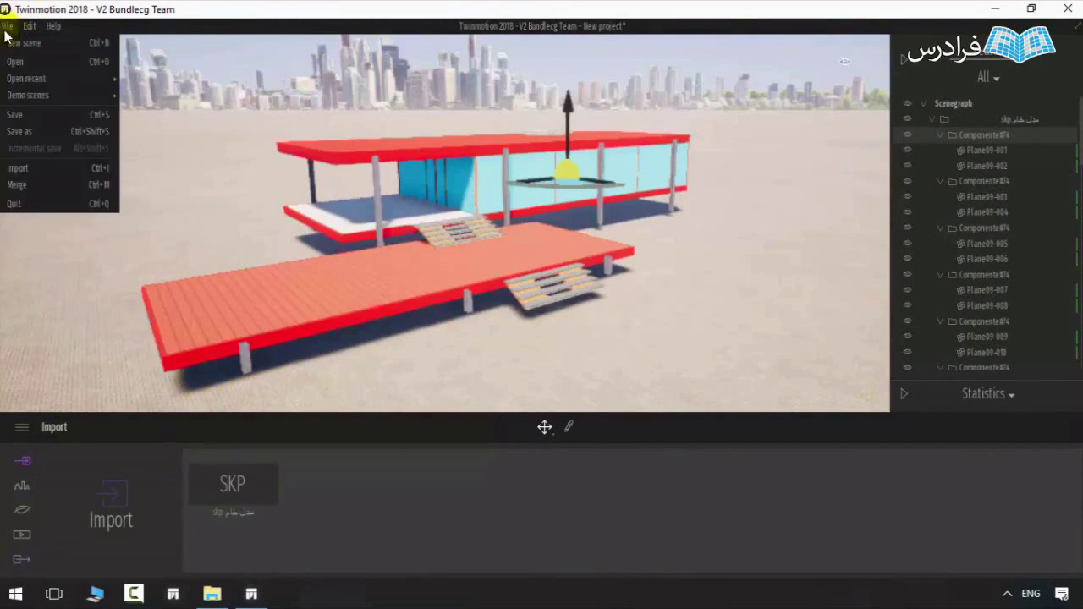
click(32, 115)
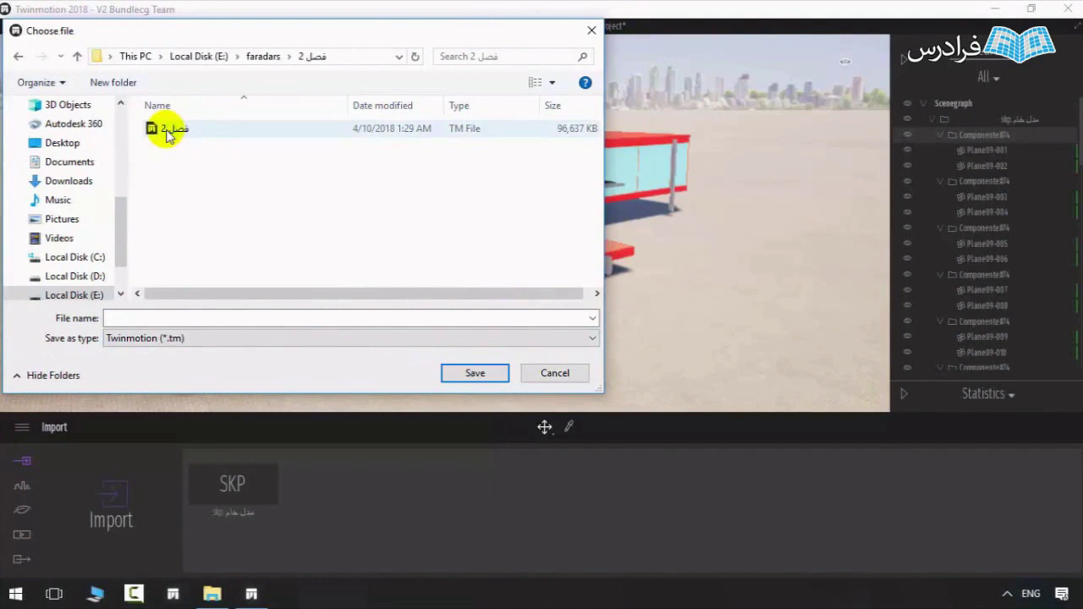
click(168, 132)
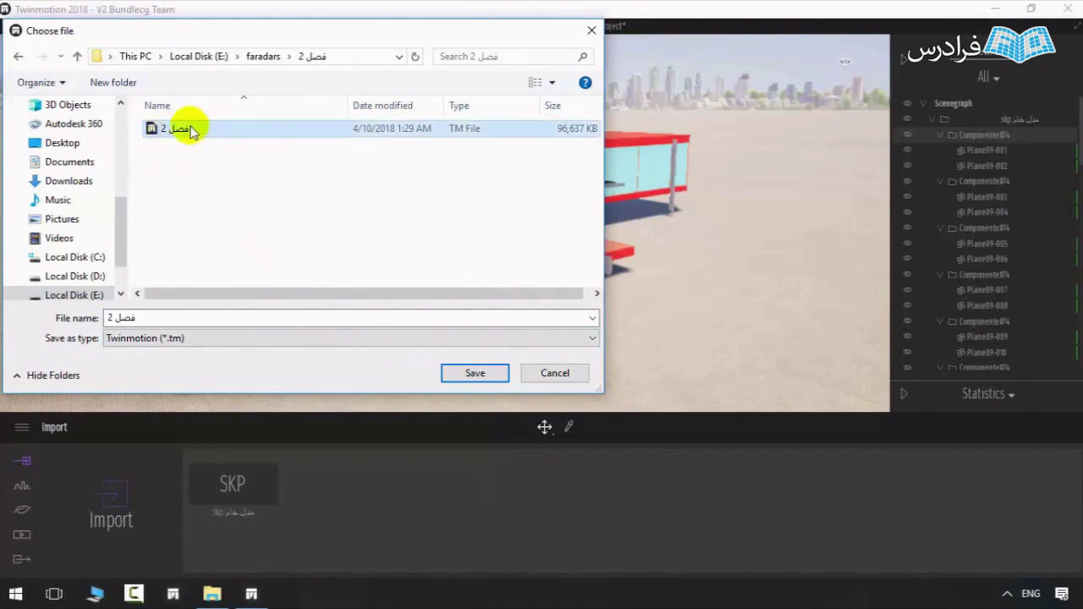
click(476, 374)
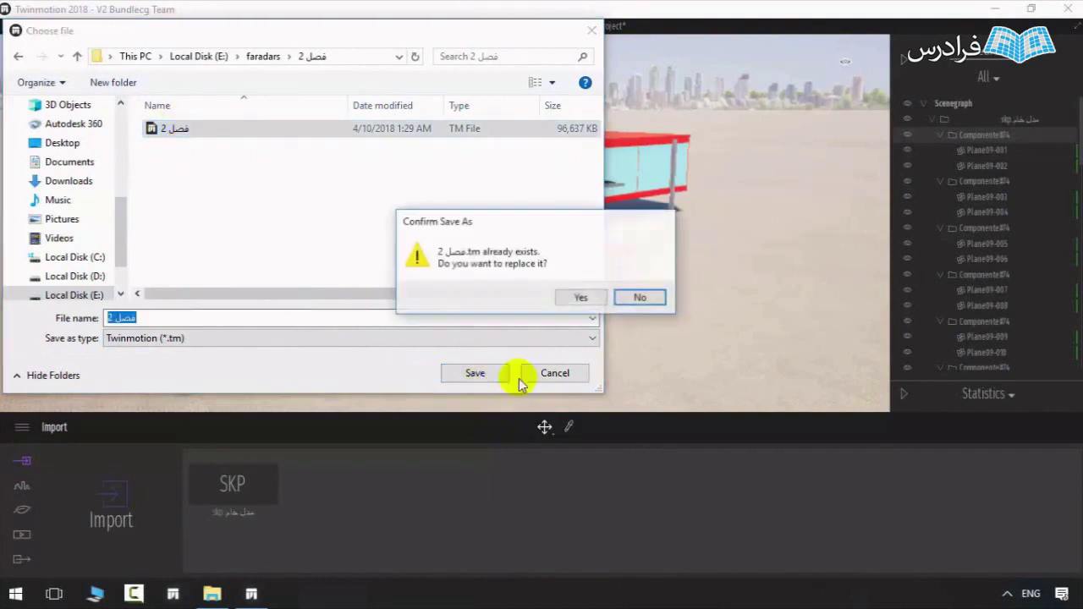
click(581, 298)
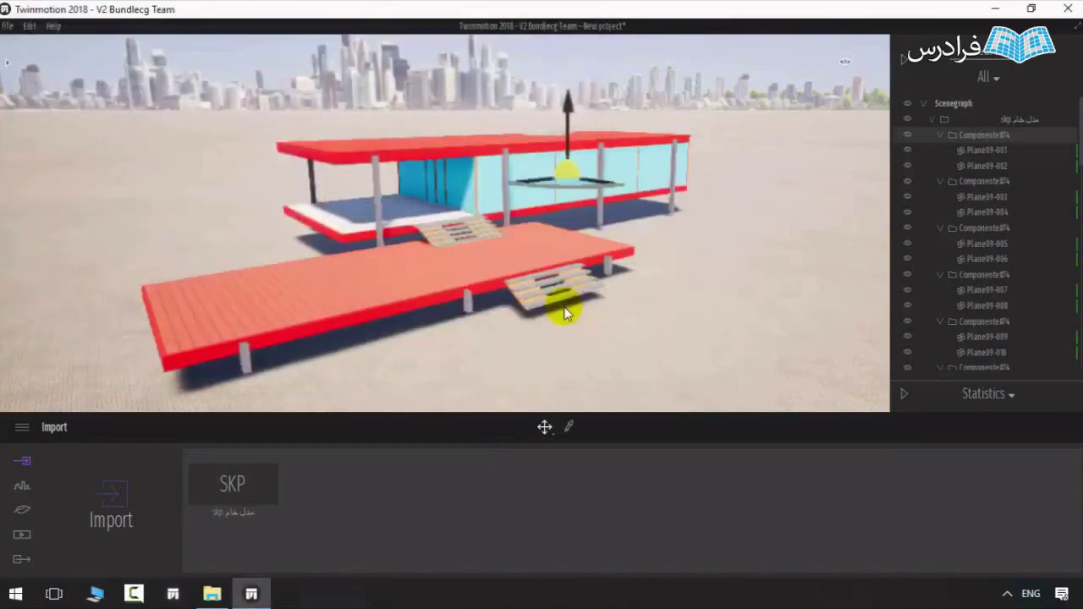
Step: Open the Materials room demo scene
click(23, 428)
mouse_move(55, 340)
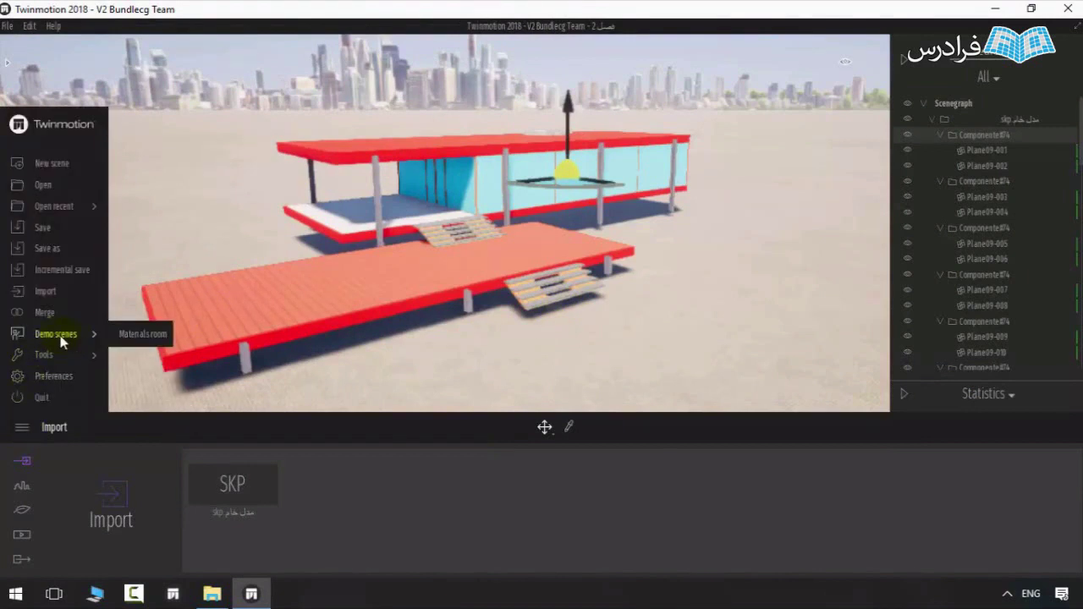
click(132, 338)
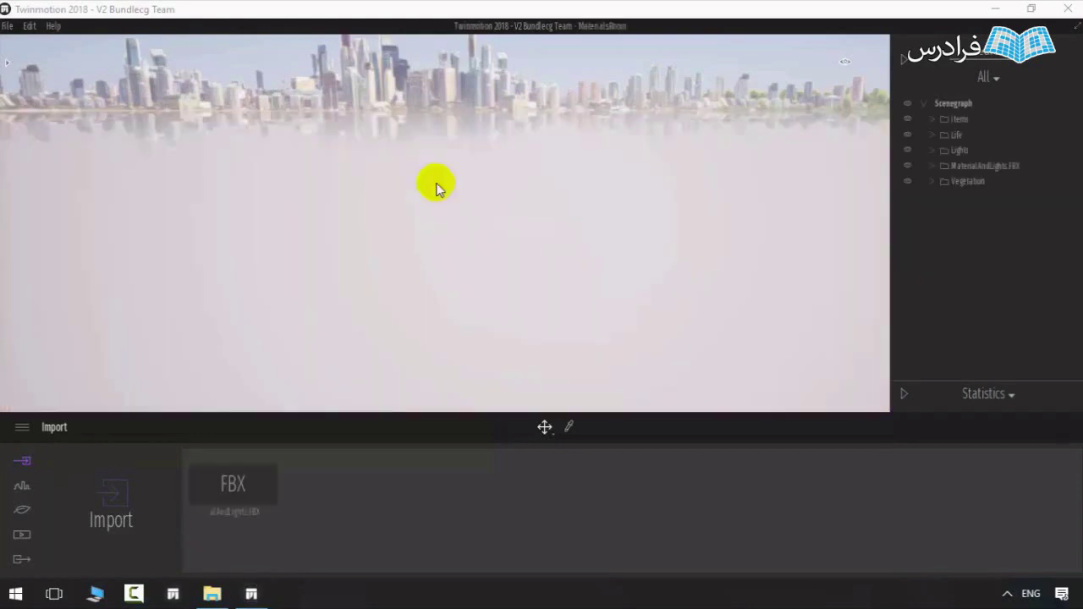
Step: Examine the demo scene's round building from outside and walk through its interior up to the reception desk
right_drag(411, 190, 860, 191)
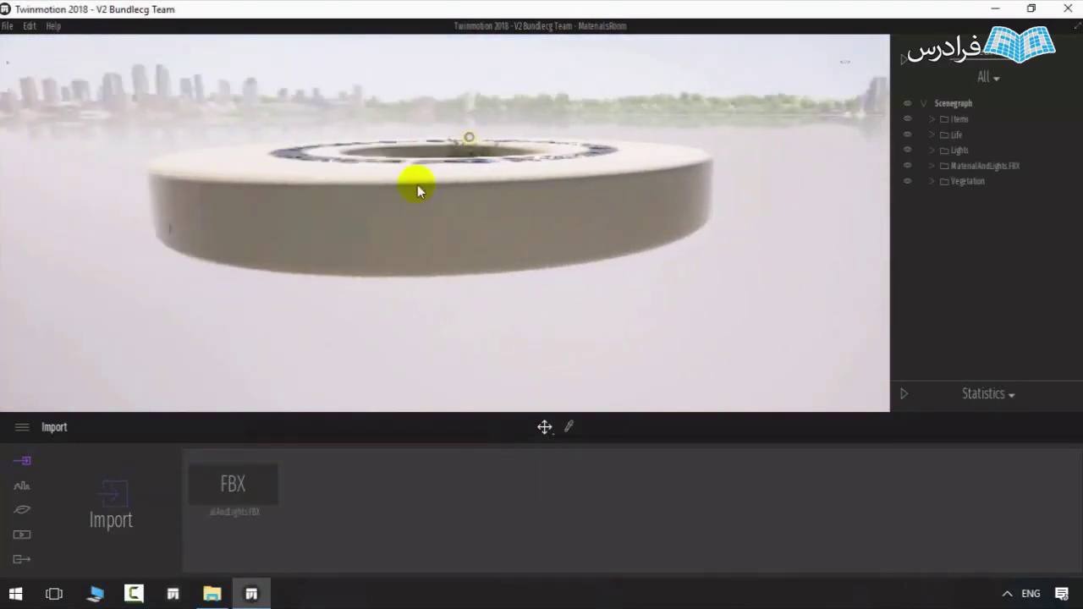
scroll(436, 183, up, 2)
key(w)
right_drag(457, 187, 446, 338)
key(e)
middle_drag(446, 136, 424, 72)
key(w)
right_drag(445, 223, 190, 201)
key(w)
key(w)
key(w)
key(w)
key(w)
right_drag(497, 205, 802, 227)
key(w)
key(w)
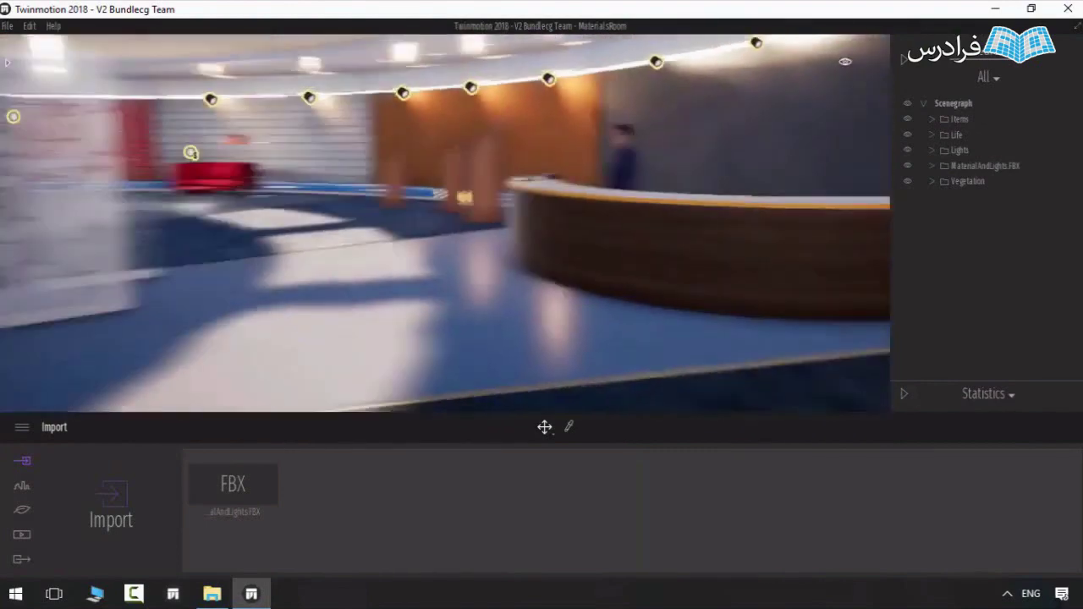
Step: Examine the lighting and materials around the reception counter and the seating area
drag(474, 203, 449, 203)
key(d)
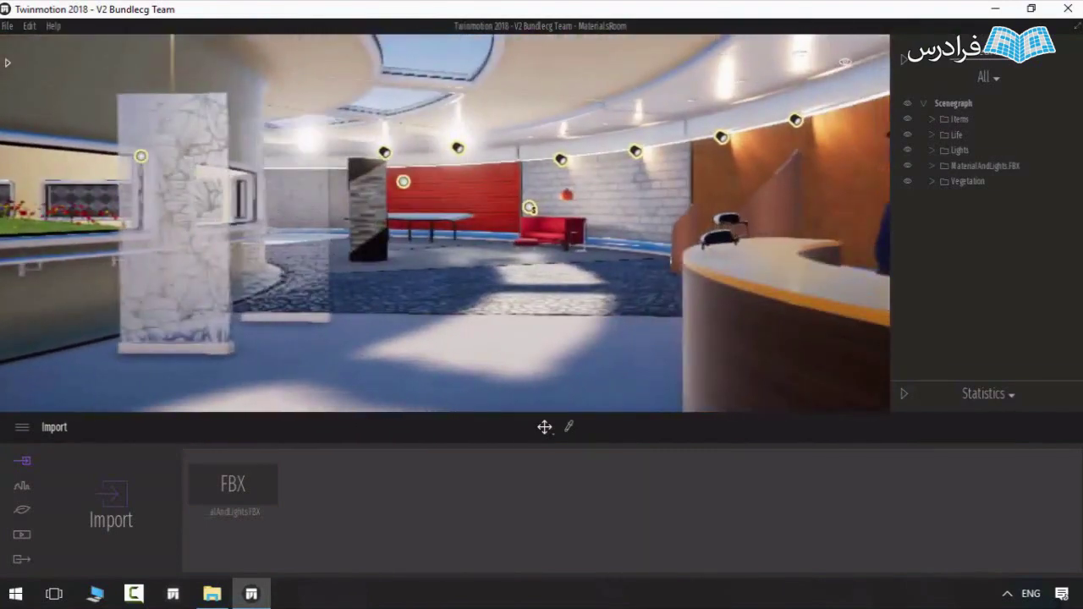
right_drag(448, 203, 411, 203)
key(d)
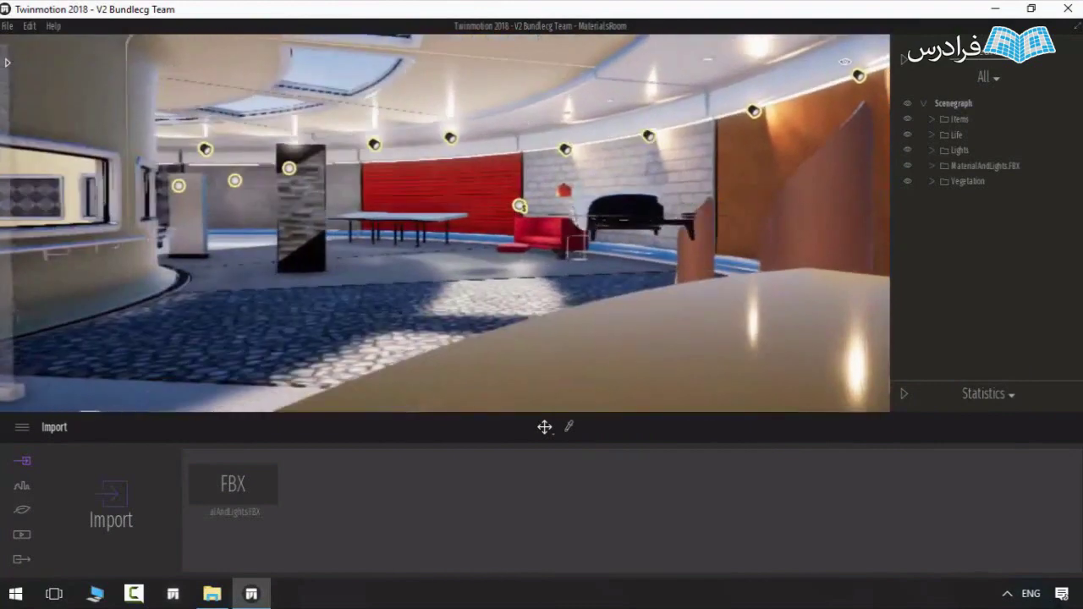
key(s)
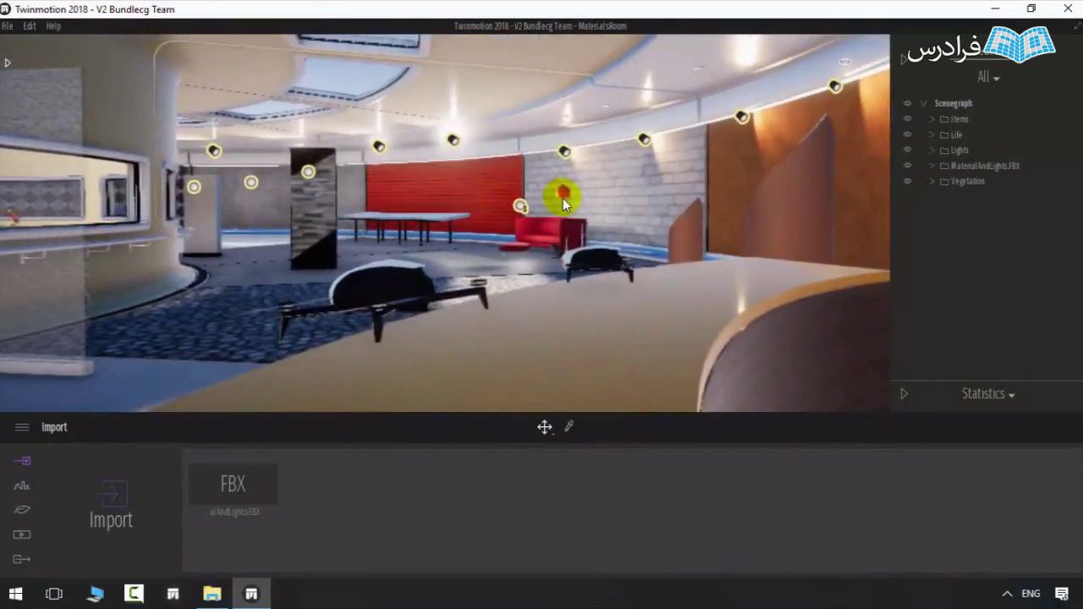
key(d)
mouse_move(536, 226)
right_down()
mouse_move(491, 235)
mouse_move(694, 236)
mouse_move(526, 222)
right_up()
key(w)
key(s)
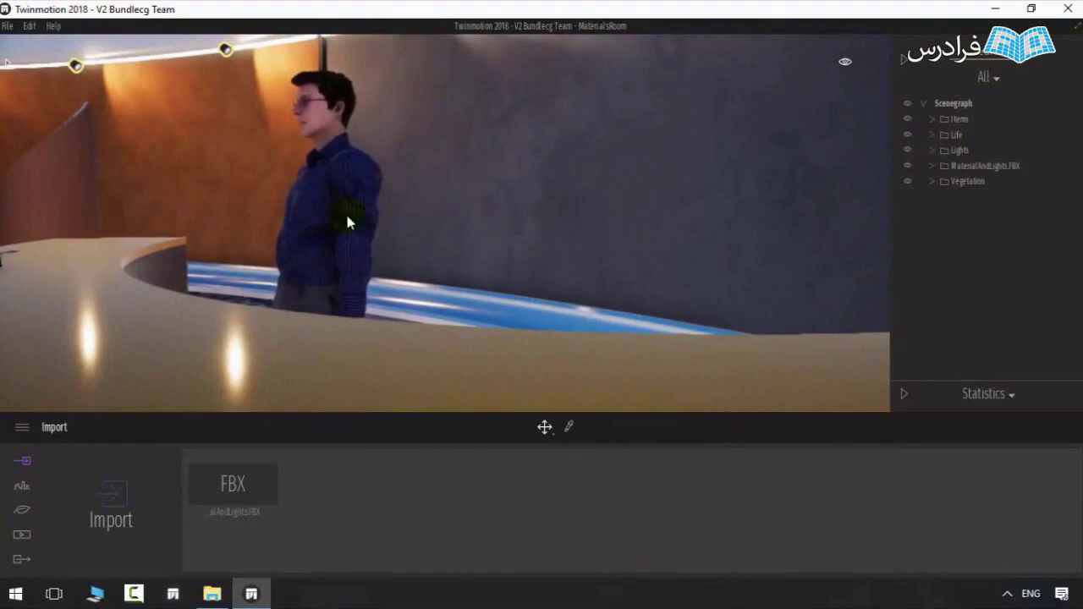
Step: Select the man standing behind the reception desk and examine the hall from its far end
click(346, 213)
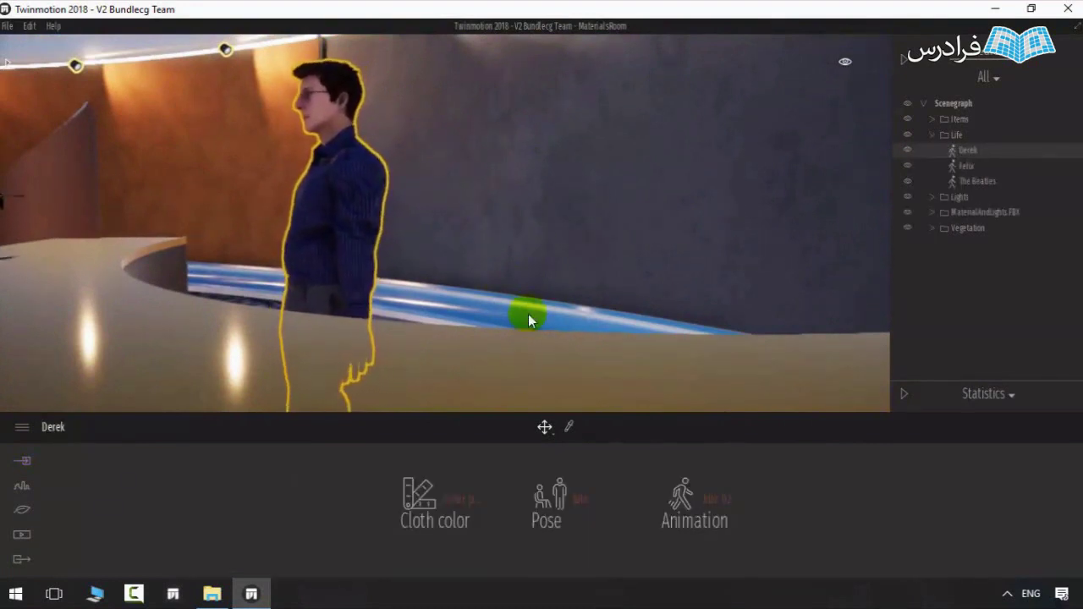
right_drag(471, 259, 363, 249)
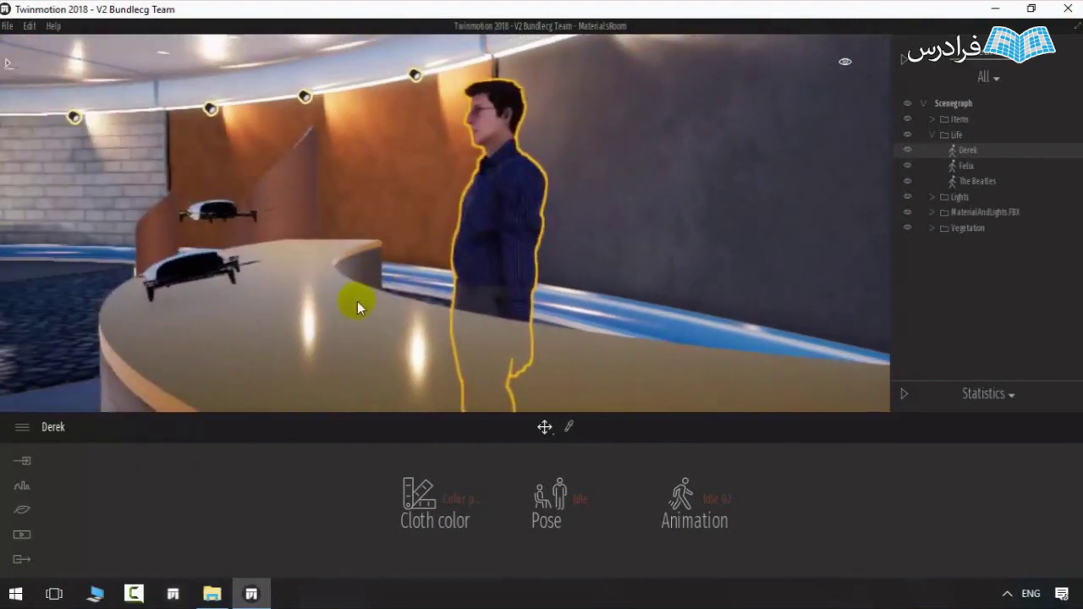
right_drag(423, 303, 364, 311)
key(w)
drag(414, 315, 429, 314)
right_drag(429, 308, 430, 301)
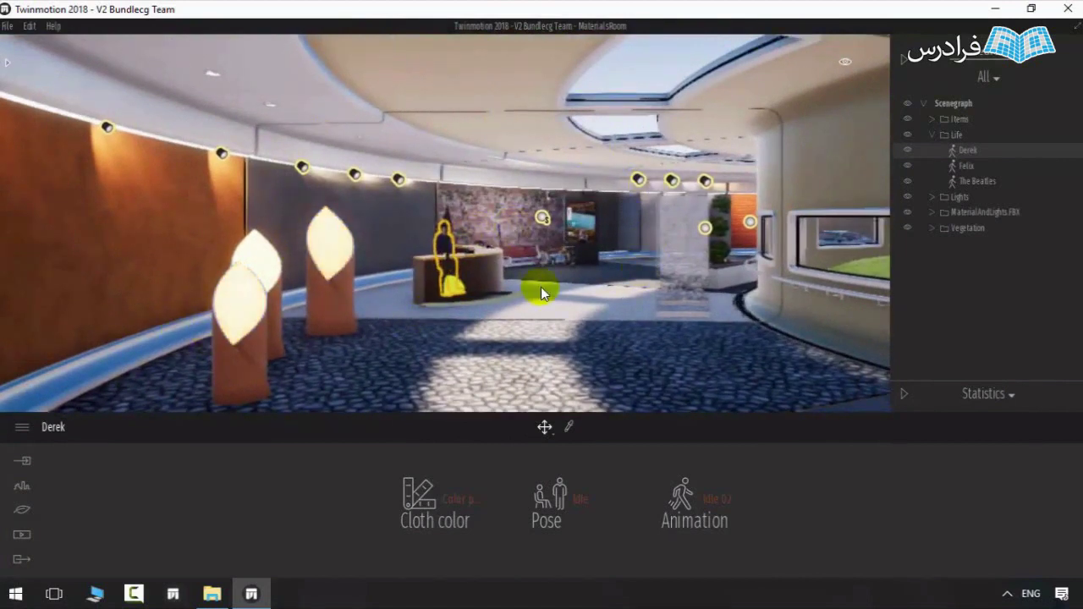
mouse_move(485, 295)
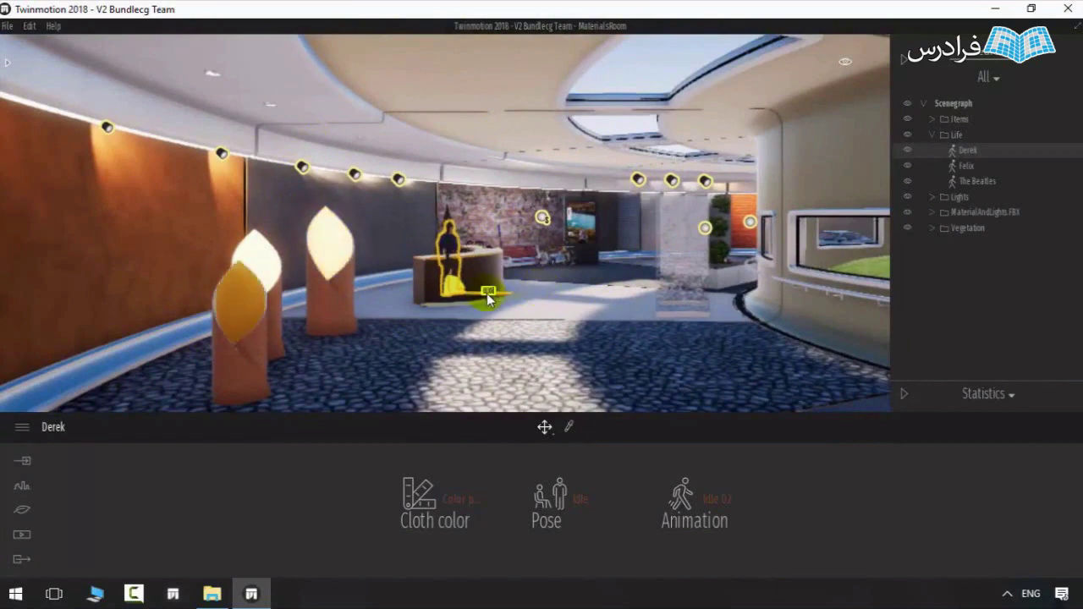
right_drag(489, 296, 493, 296)
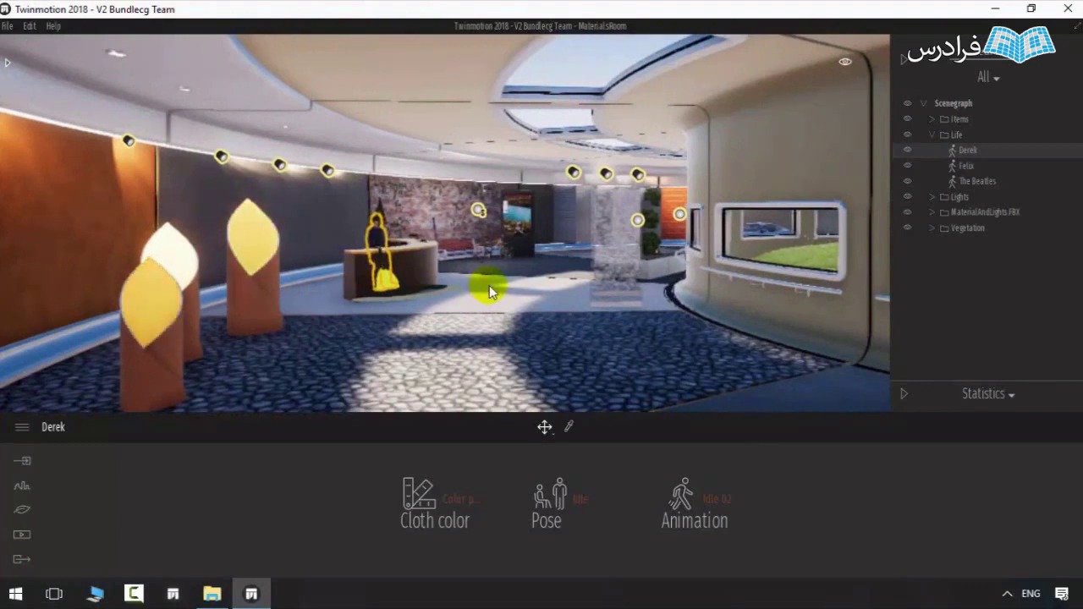
Step: Set the quality preset to Ultra in the preferences and examine the demo scene's hall at that quality
click(22, 431)
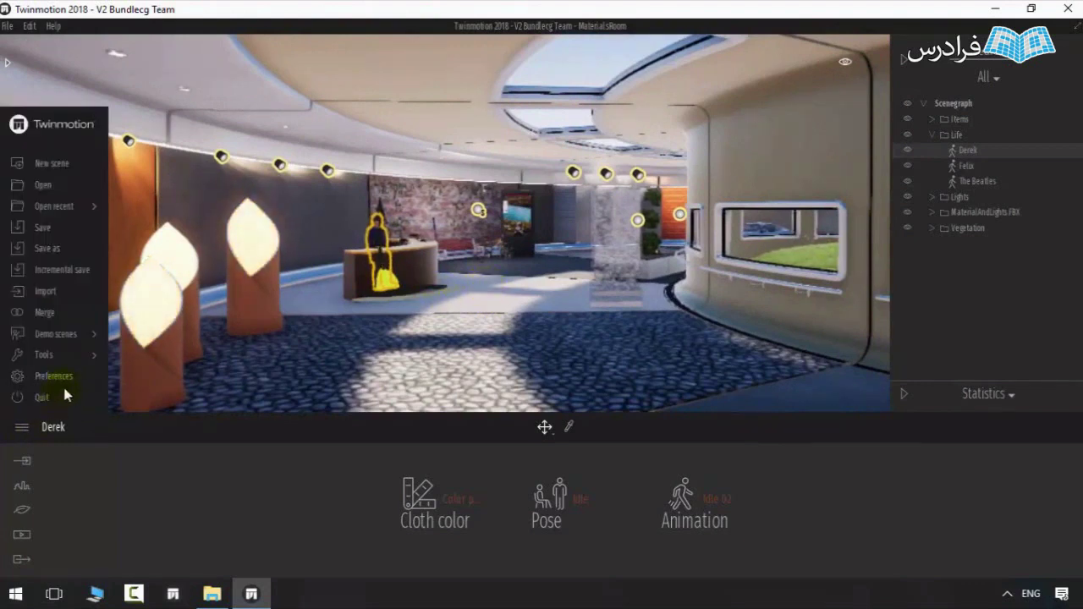
click(69, 378)
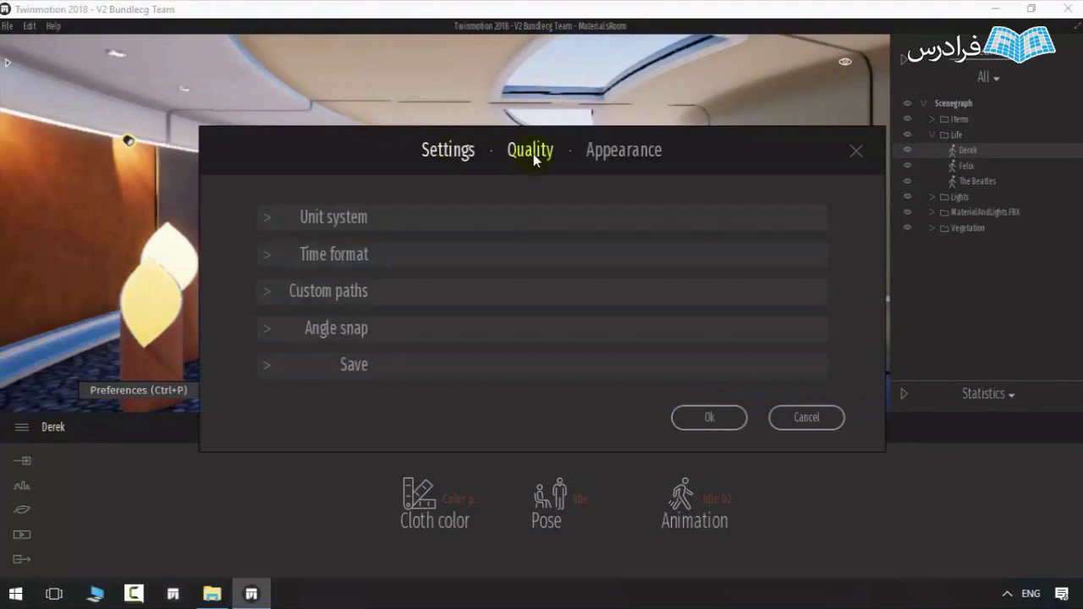
click(534, 156)
drag(721, 150, 877, 155)
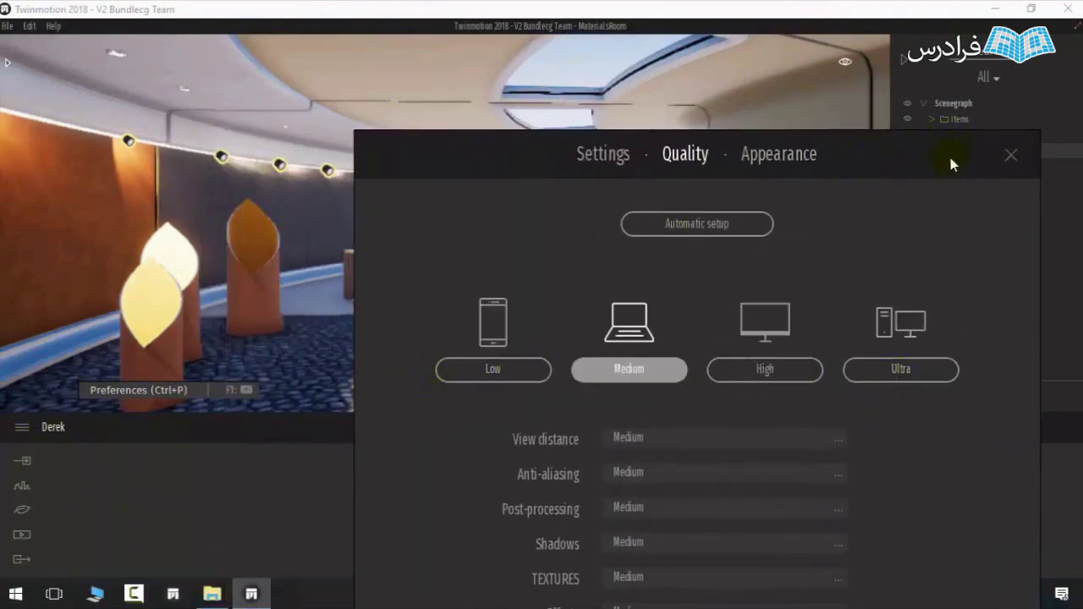
drag(950, 158, 794, 138)
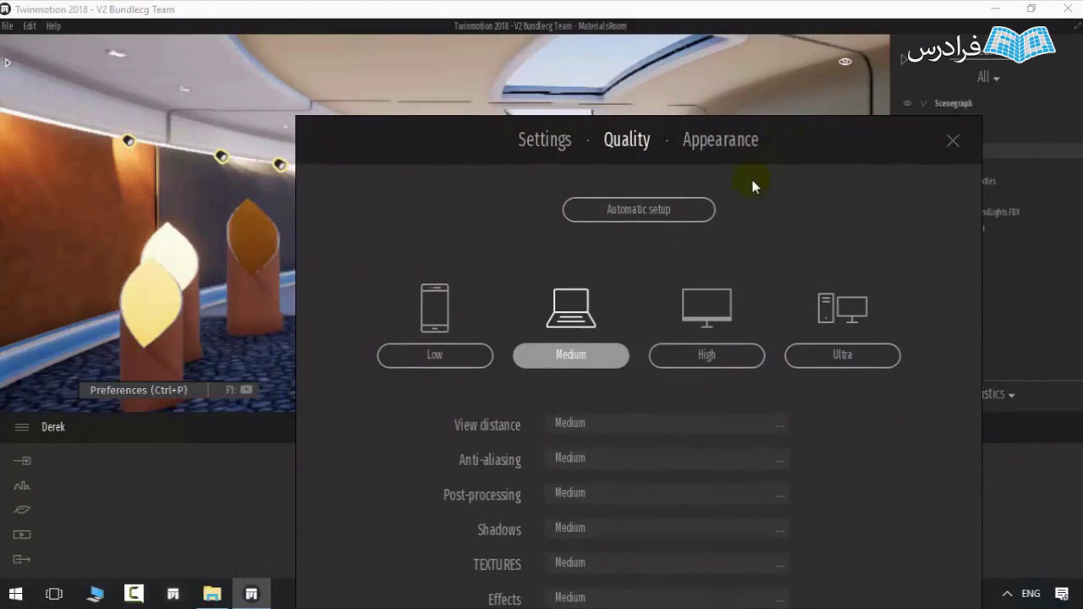
drag(508, 156, 513, 291)
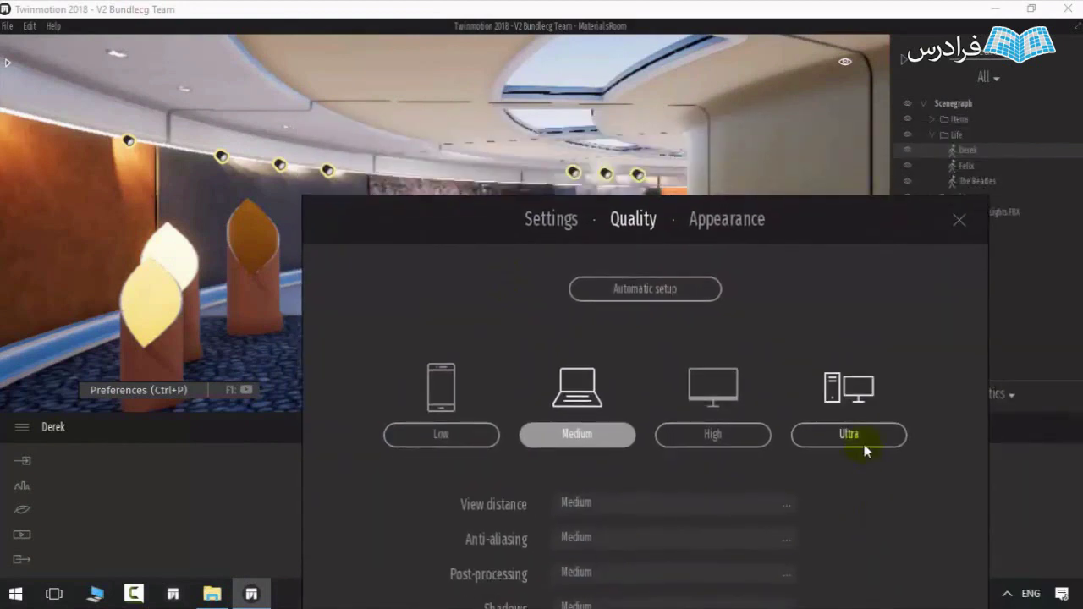
drag(815, 225, 691, 267)
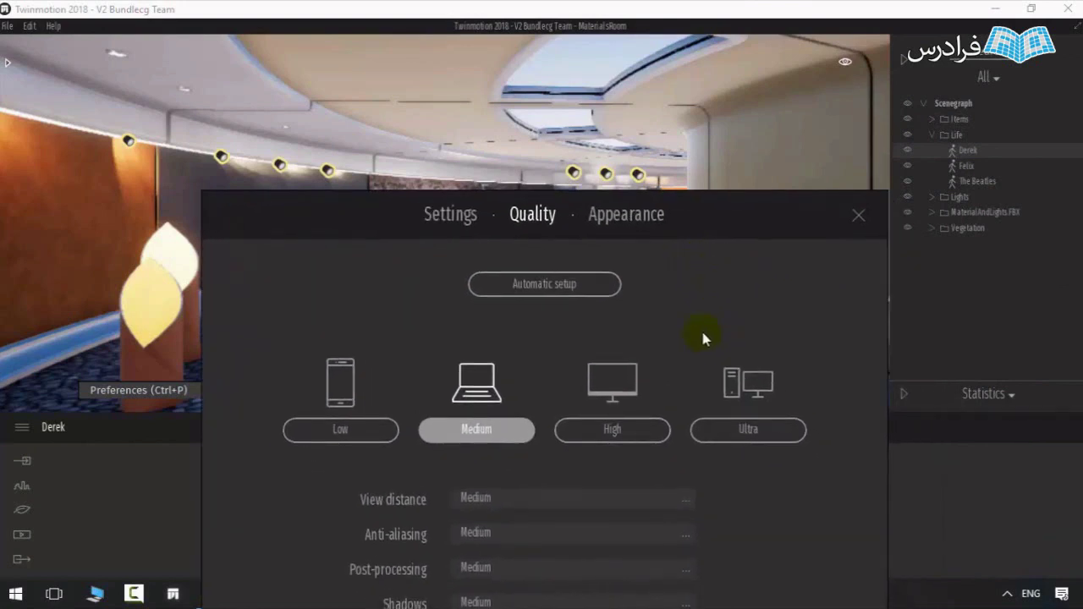
drag(721, 226, 675, 155)
click(717, 389)
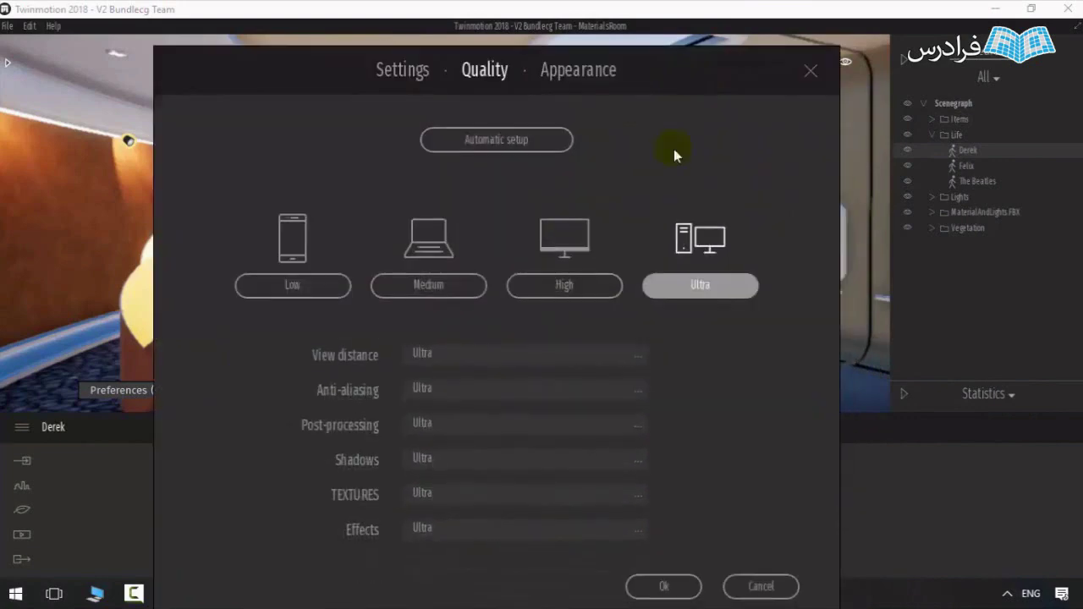
click(677, 583)
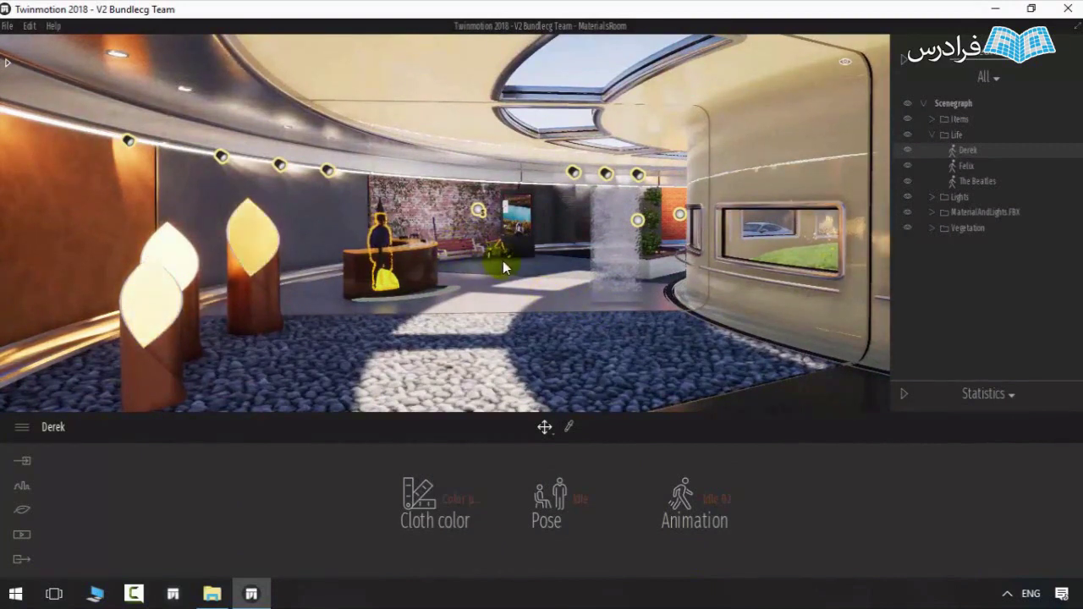
key(w)
right_drag(504, 268, 543, 268)
key(w)
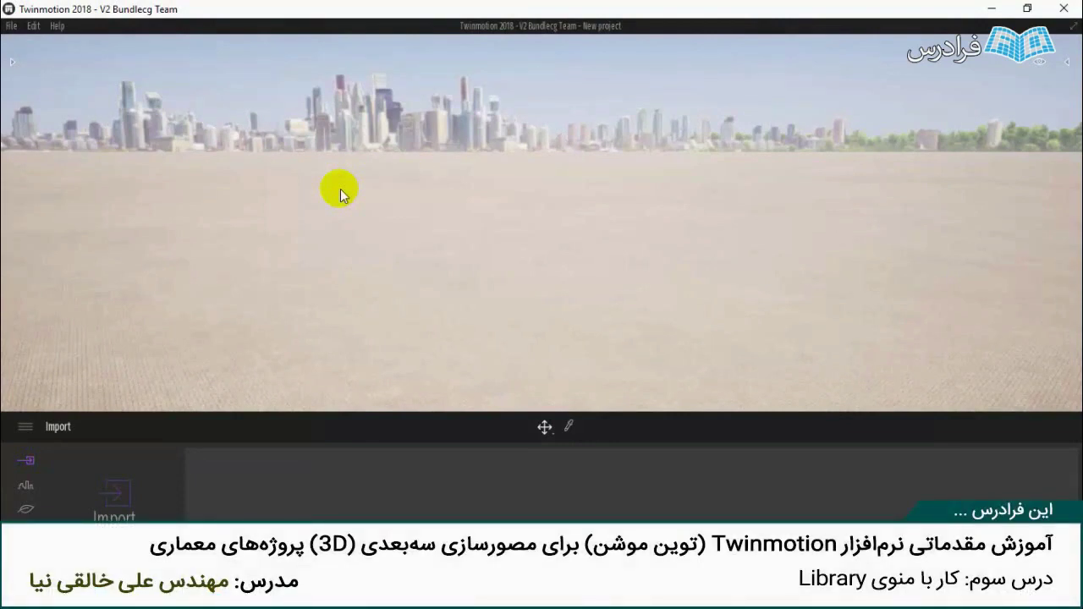
Step: Open the project file "فصل 2" from the faradars folder's "فصل 2" subfolder
click(11, 25)
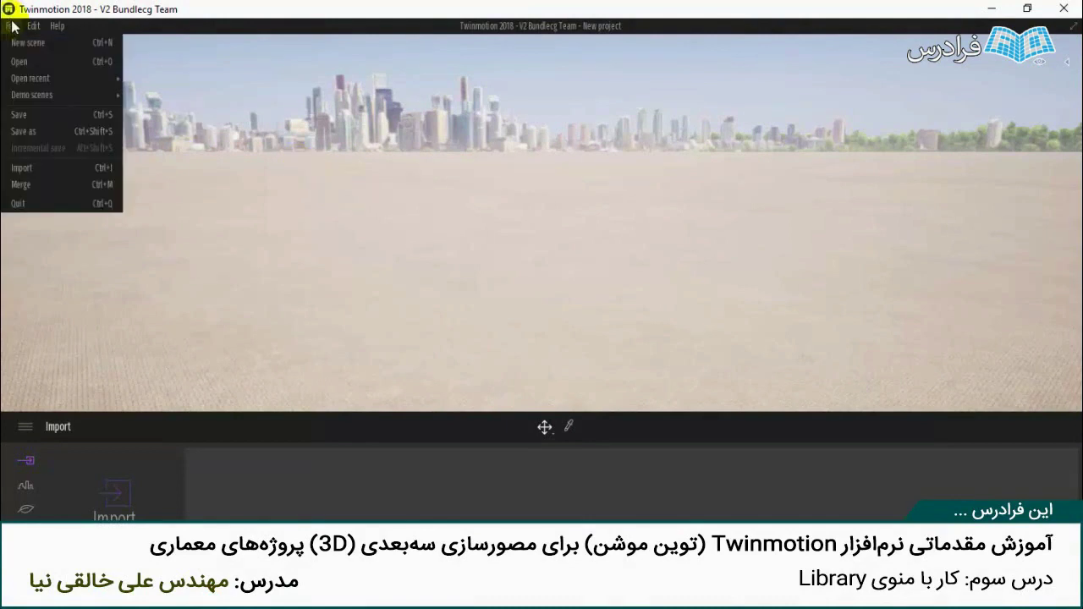
click(20, 63)
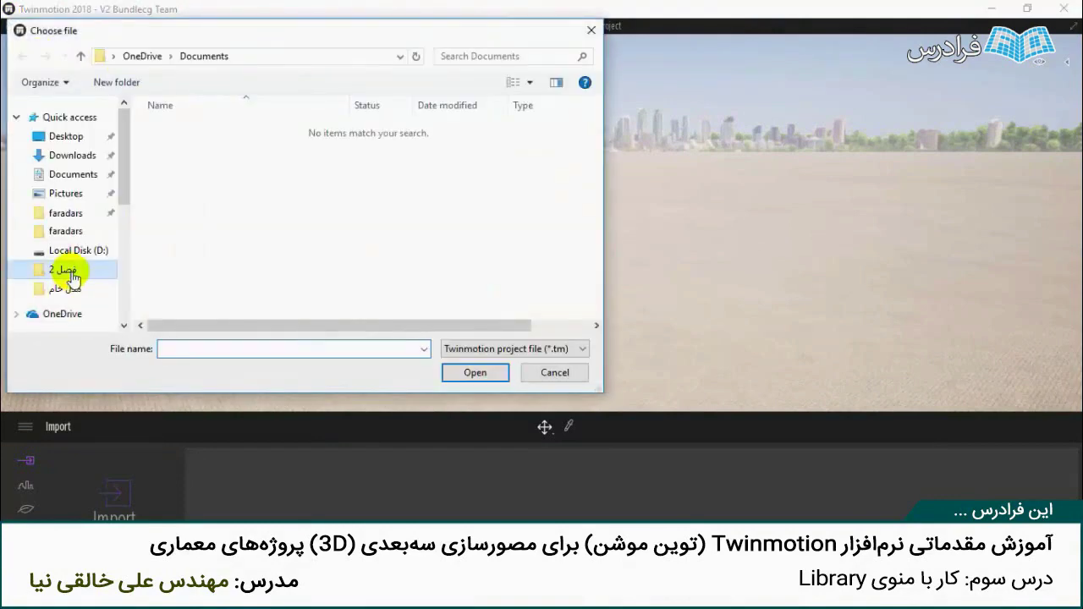
click(63, 270)
click(217, 127)
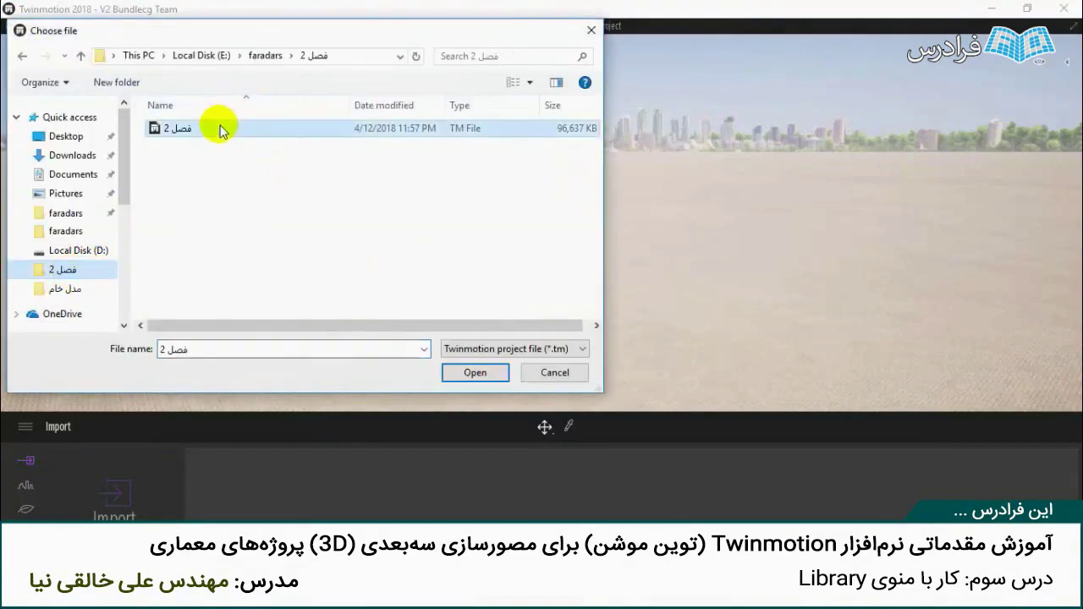
click(476, 372)
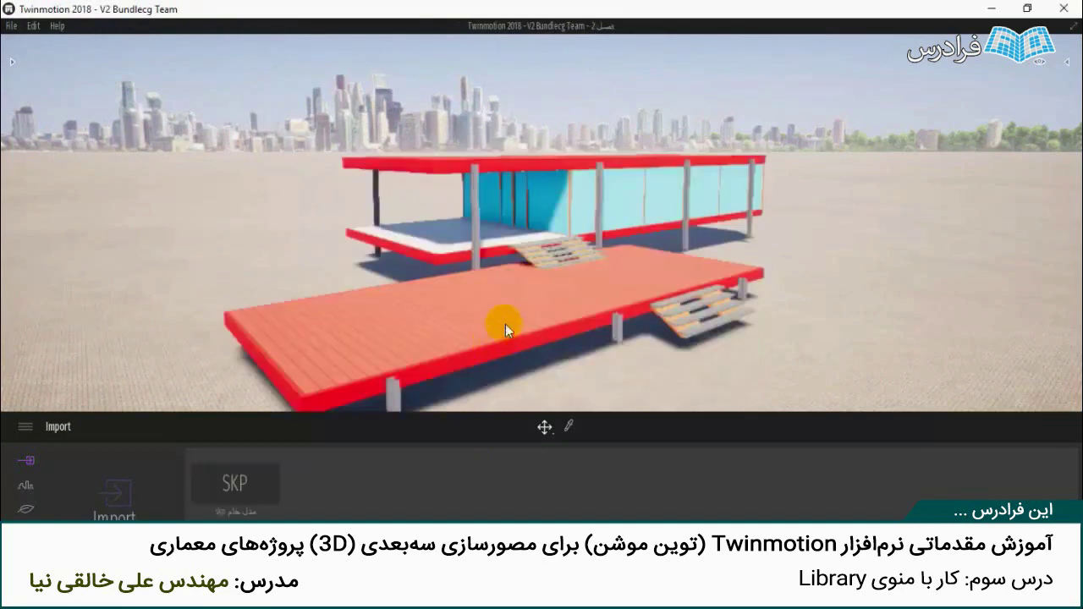
right_drag(505, 324, 494, 353)
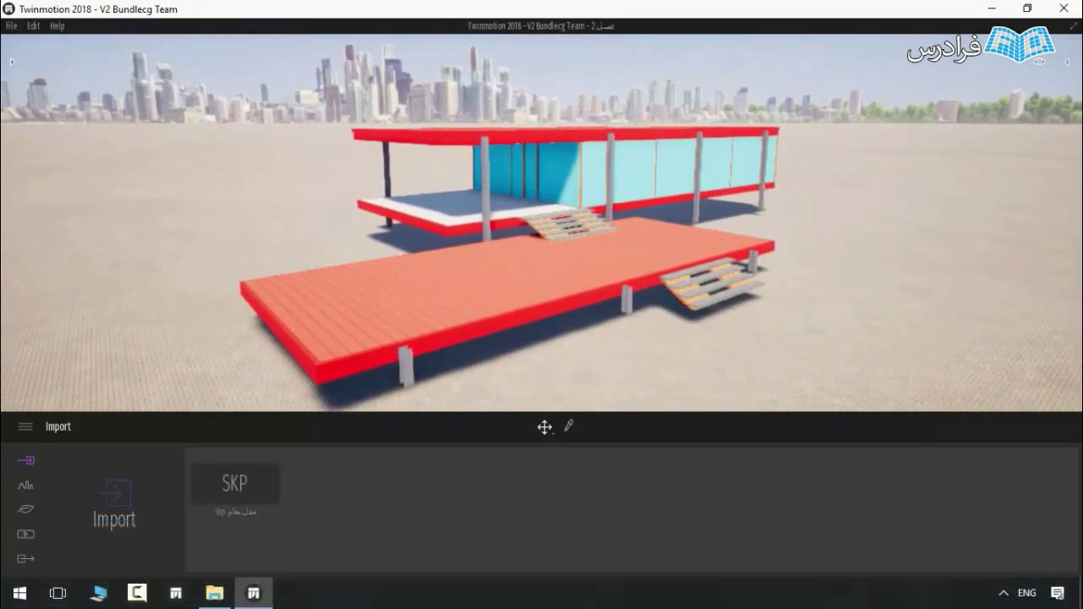
click(11, 25)
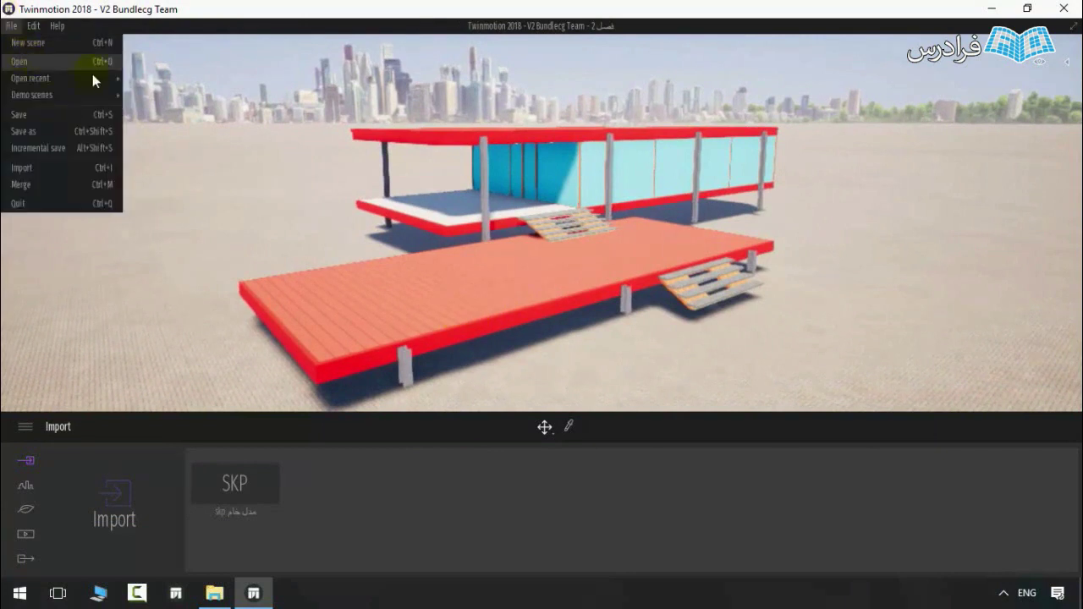
click(297, 144)
Step: Browse the library's material categories and preview Brushed aluminium 01 among the Metal materials
mouse_move(14, 68)
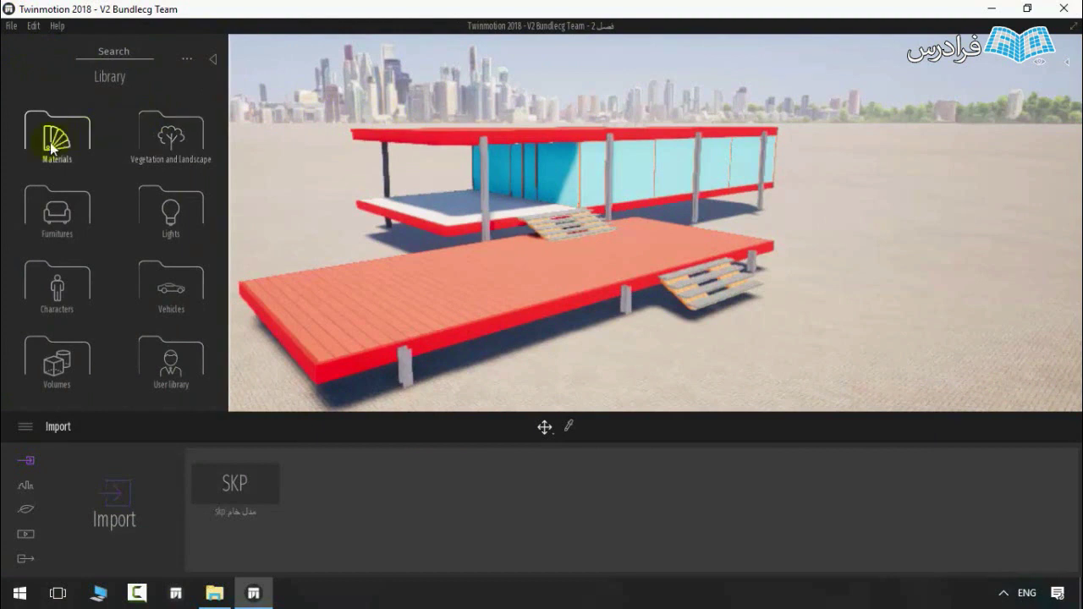
click(51, 144)
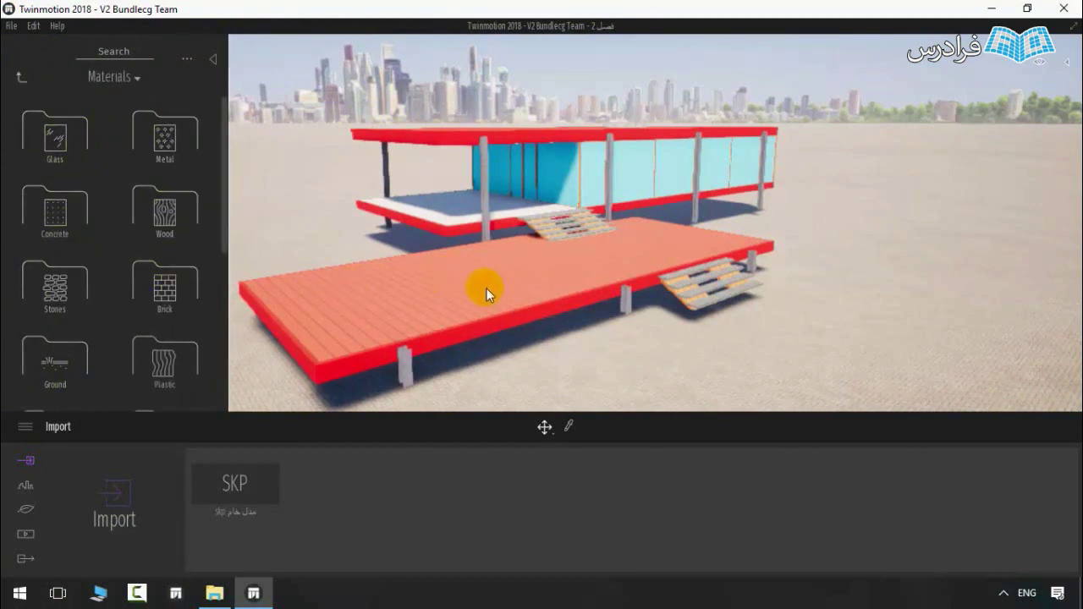
right_drag(423, 258, 502, 265)
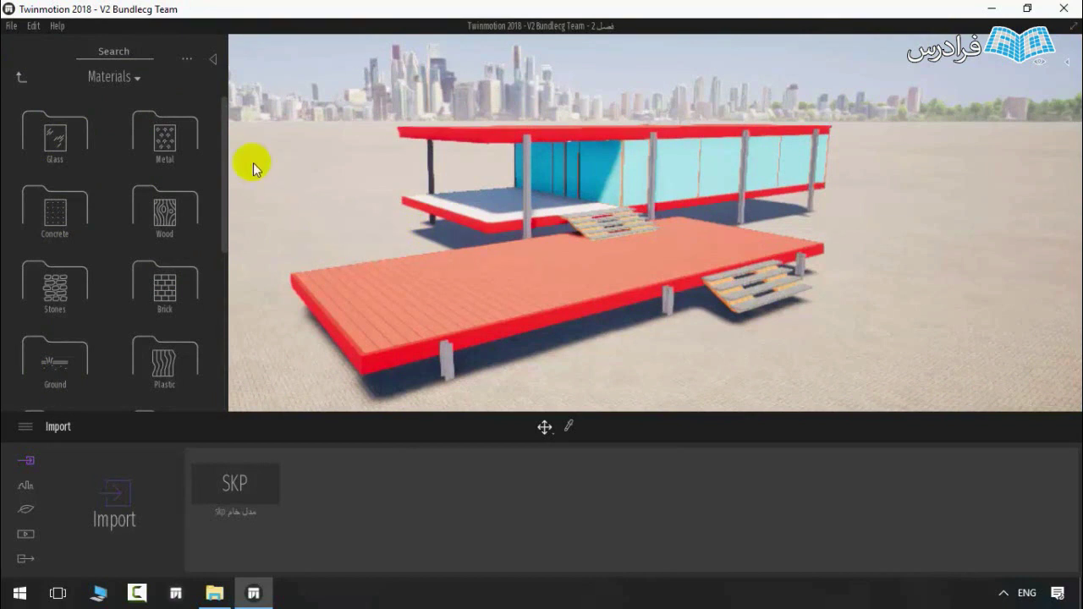
click(176, 144)
mouse_move(64, 130)
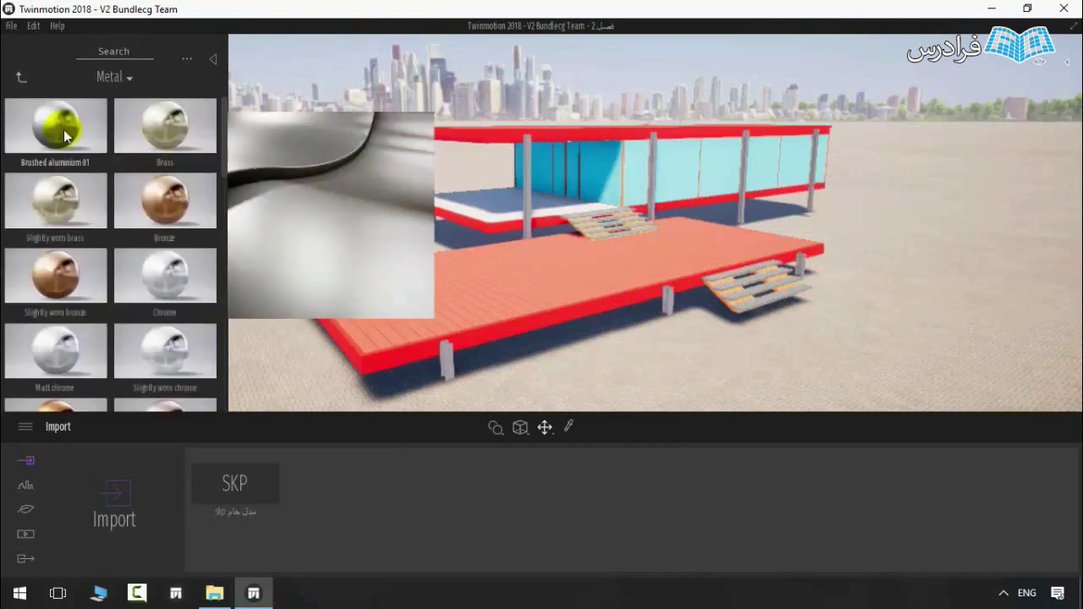
drag(63, 129, 497, 253)
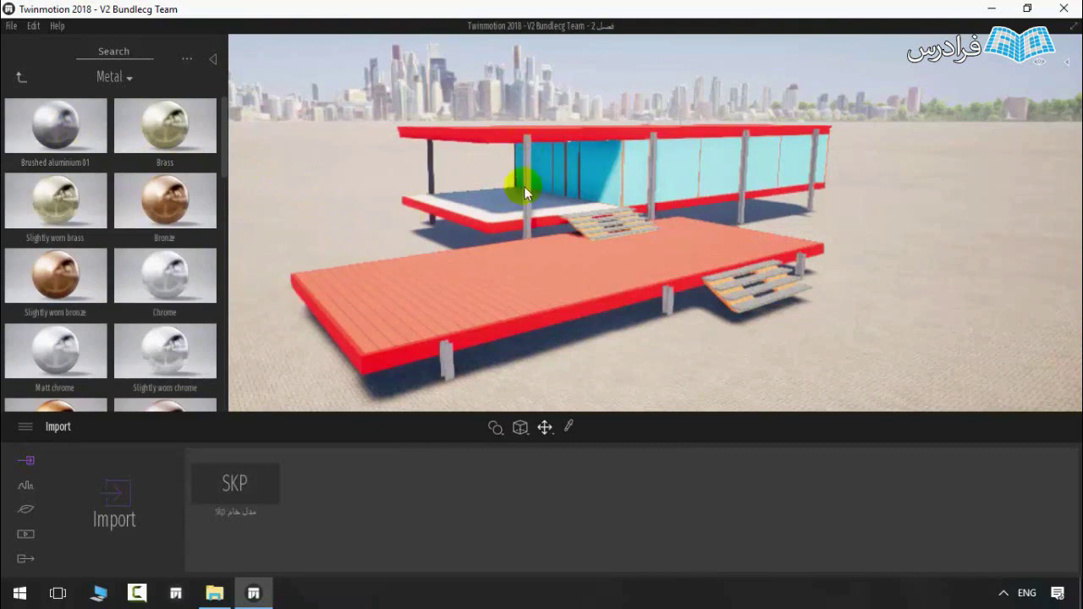
click(22, 79)
click(413, 318)
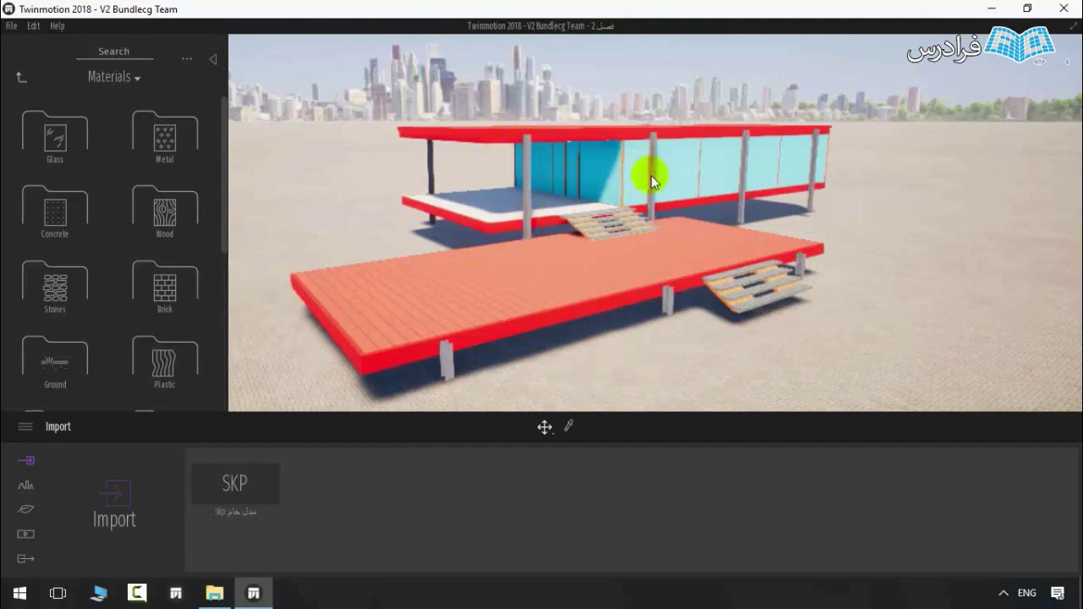
Step: Apply the Bare concrete 01 material to the red slab edges of the house and the deck
scroll(762, 292, up, 5)
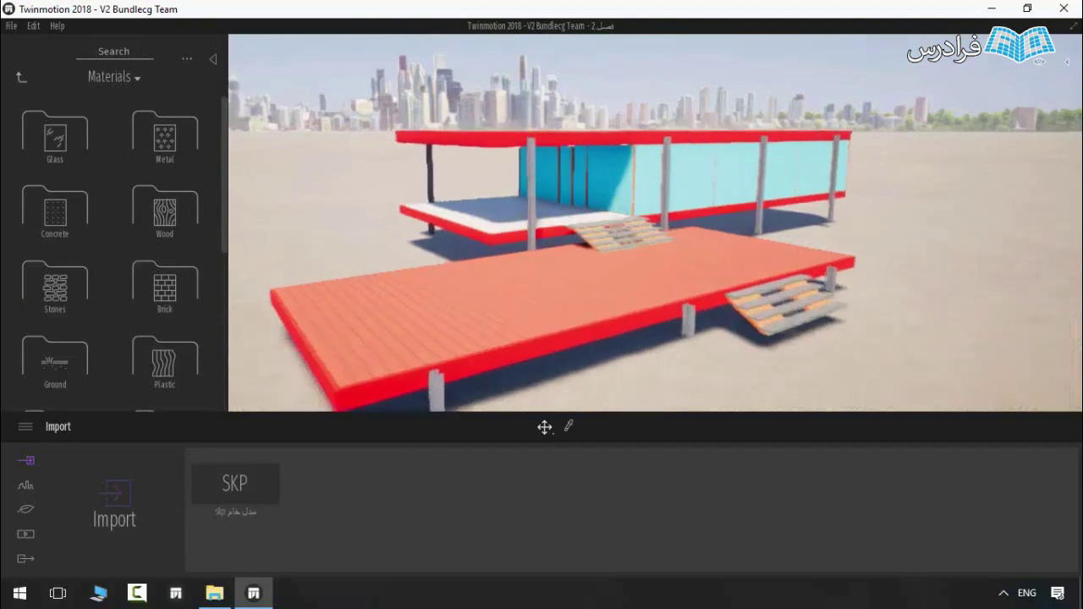
scroll(546, 190, down, 6)
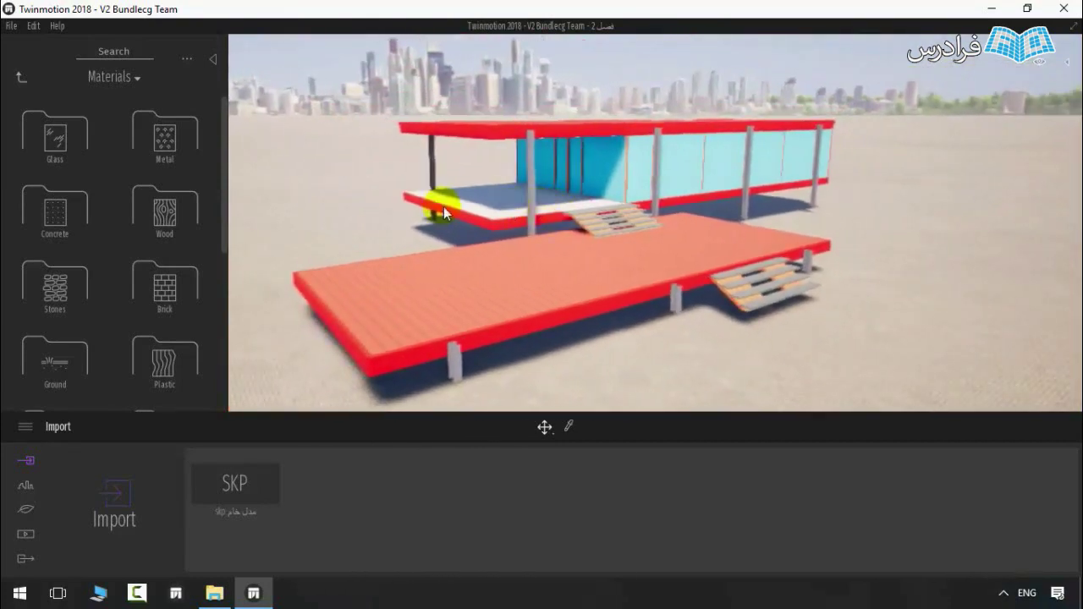
click(60, 225)
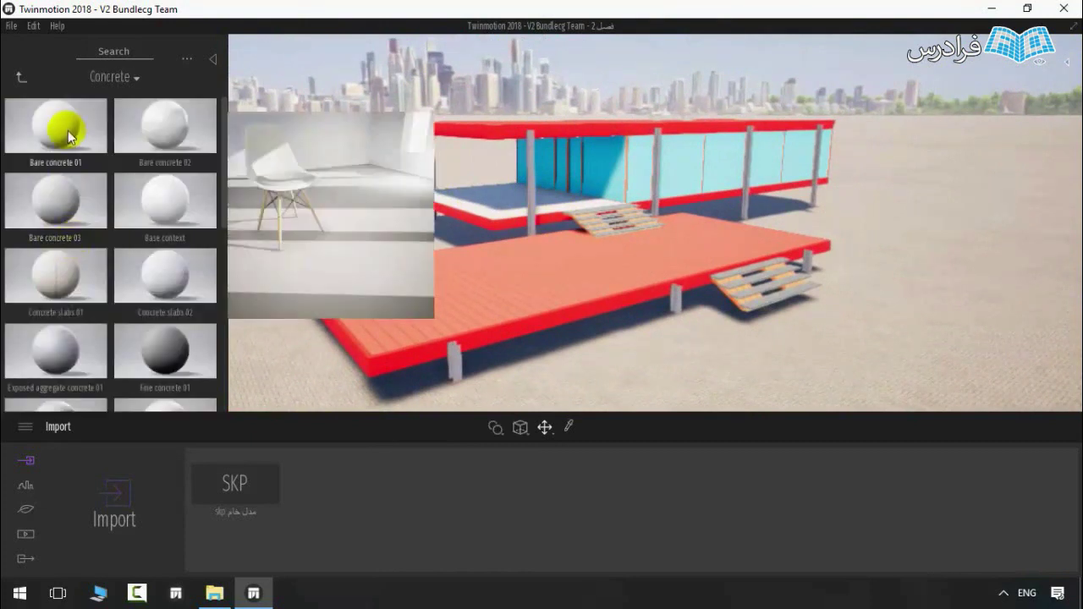
drag(164, 198, 514, 332)
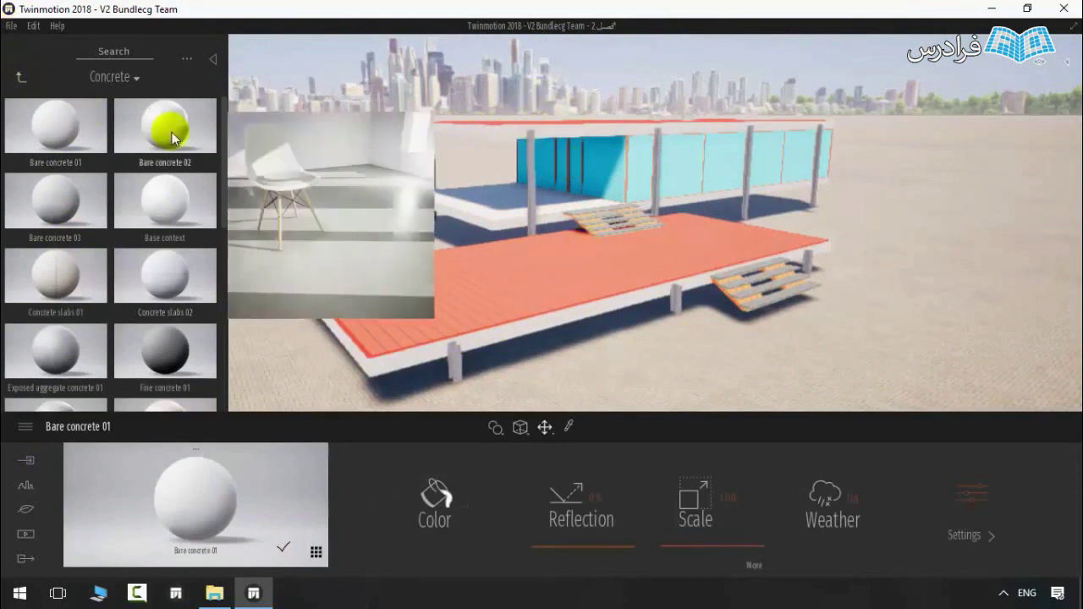
Step: Apply the Bare concrete 03 material to the treads of the deck stairs and examine them up close
mouse_move(541, 229)
right_down()
mouse_move(618, 239)
mouse_move(541, 239)
right_up()
key(w)
key(d)
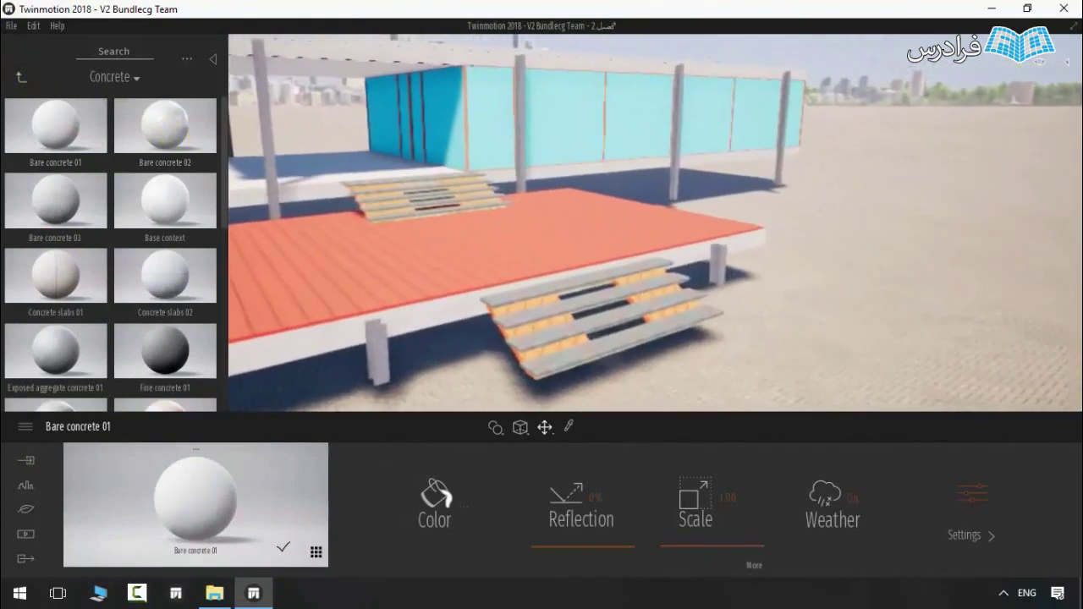
drag(52, 196, 558, 312)
key(w)
right_drag(559, 312, 491, 241)
key(s)
key(s)
key(s)
right_drag(490, 297, 486, 277)
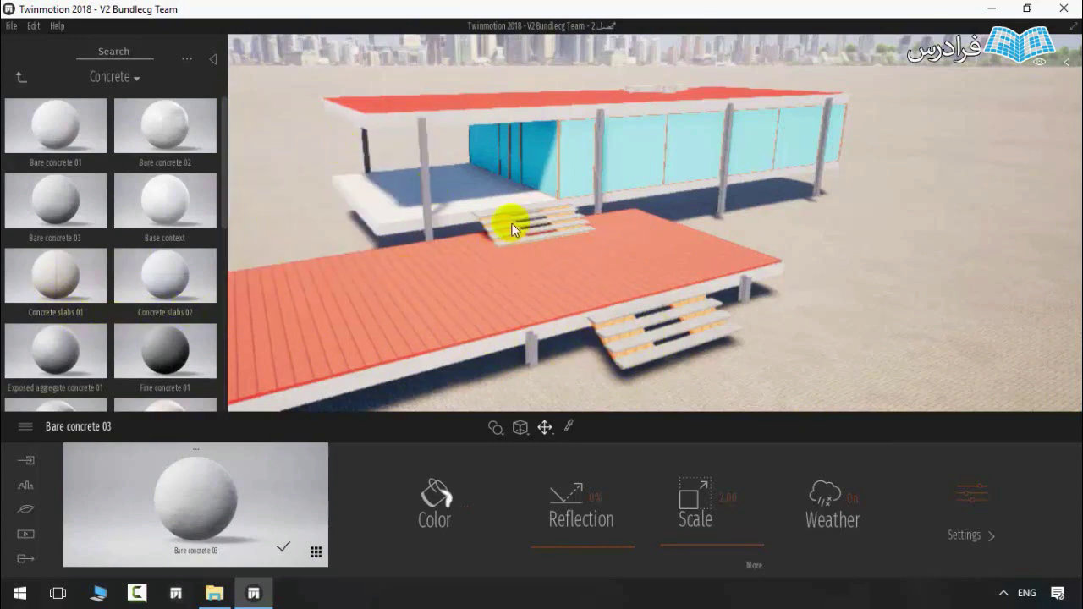
Step: Replace the stair treads' material with Bare concrete 01
mouse_move(61, 129)
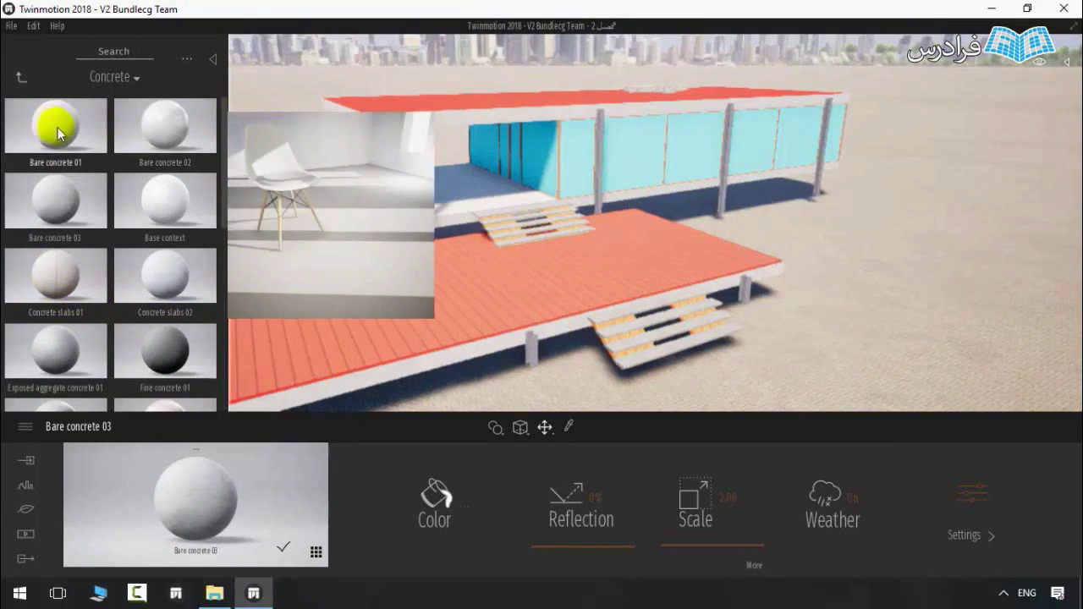
drag(58, 127, 626, 334)
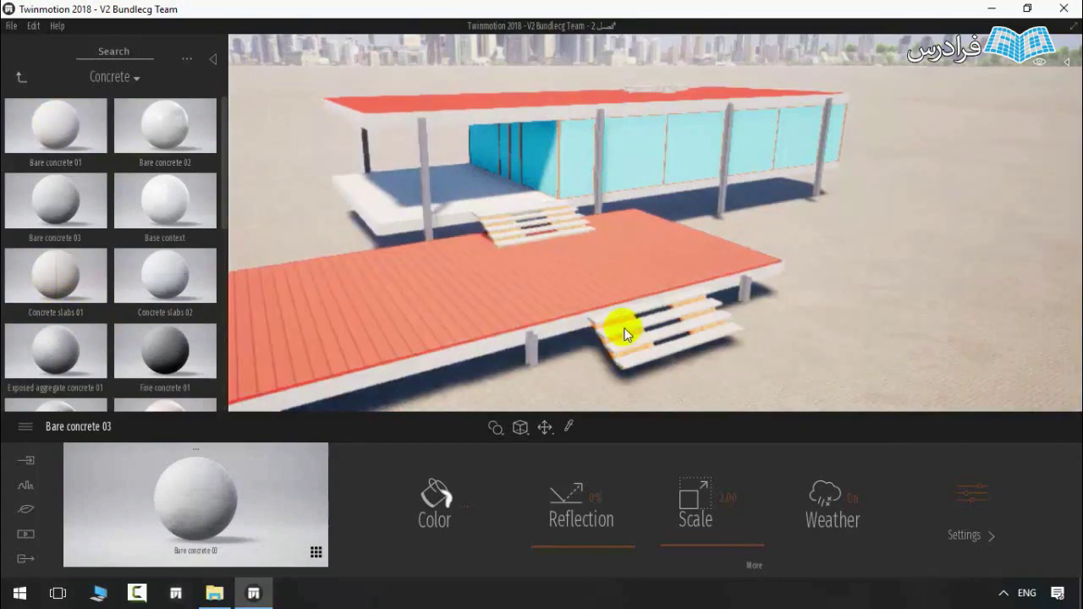
click(617, 331)
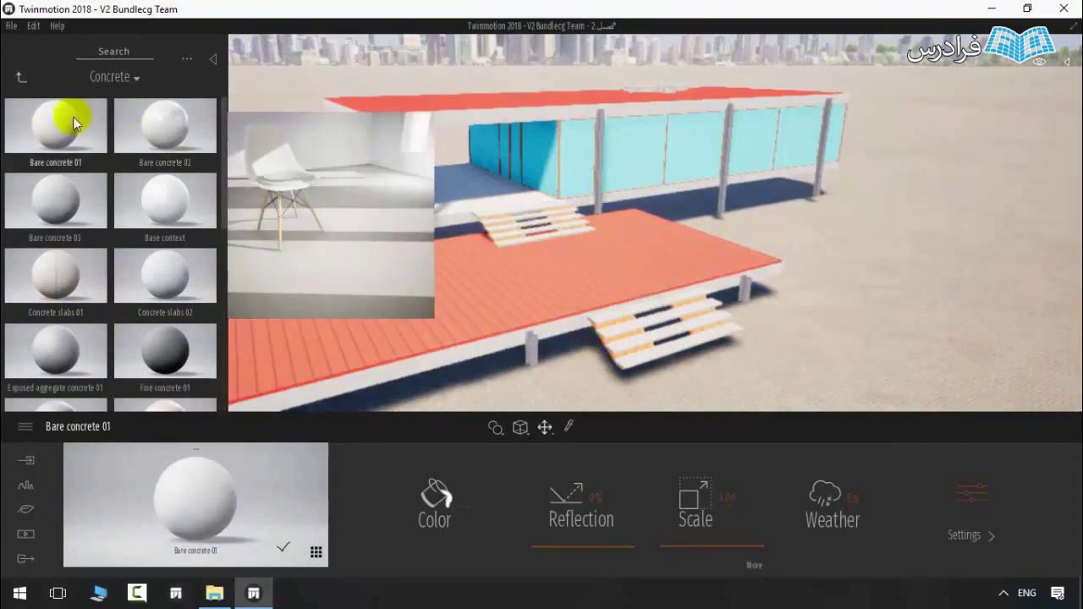
Step: Apply the Chestnut 01A wood material to the deck's red plank surface
click(21, 79)
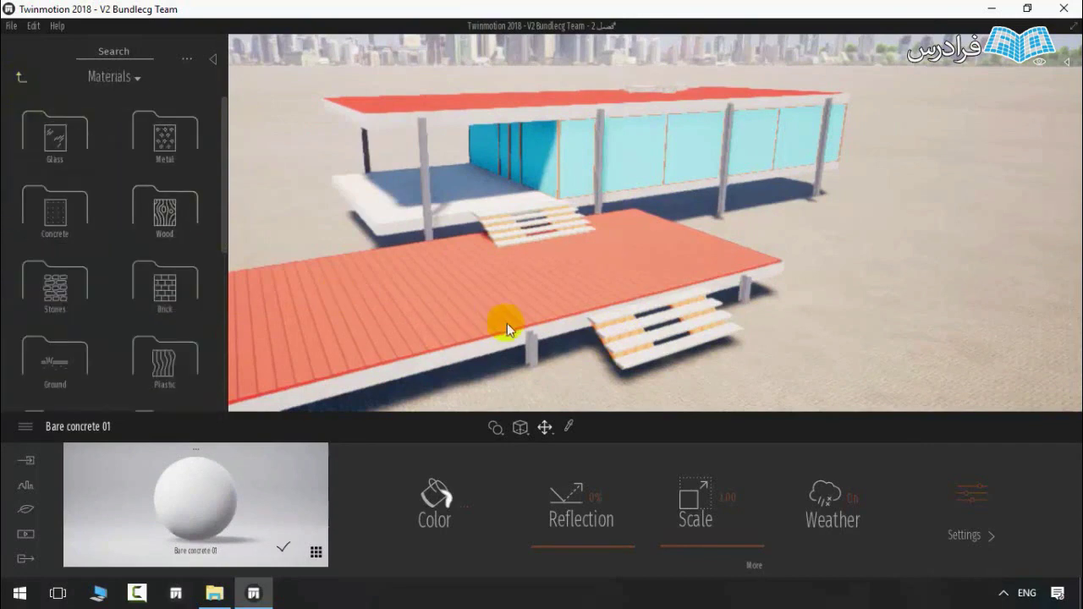
click(163, 234)
drag(48, 211, 486, 310)
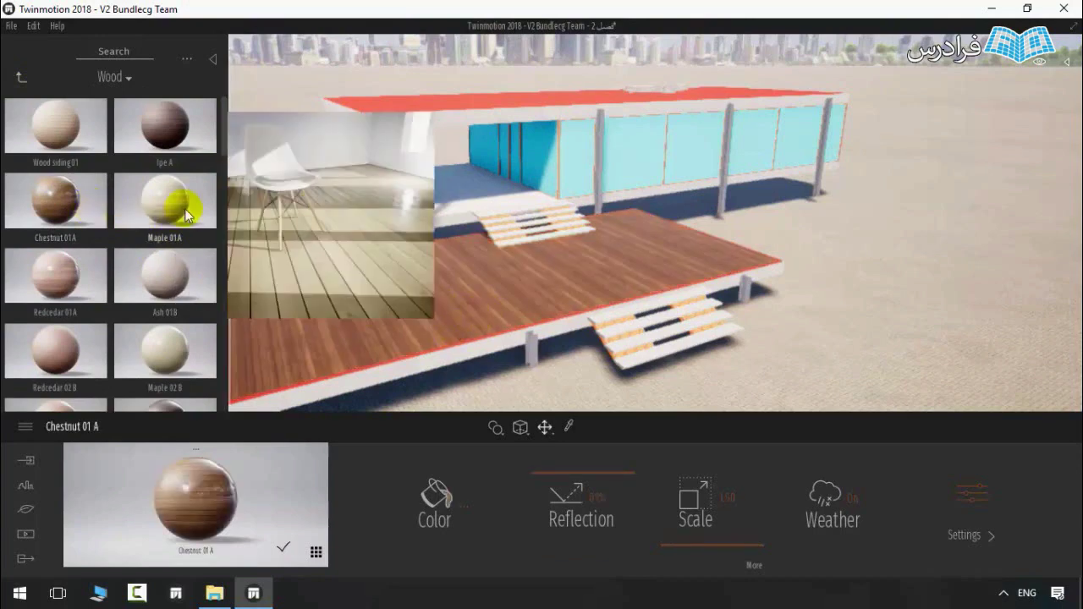
scroll(585, 347, up, 1)
scroll(486, 310, up, 3)
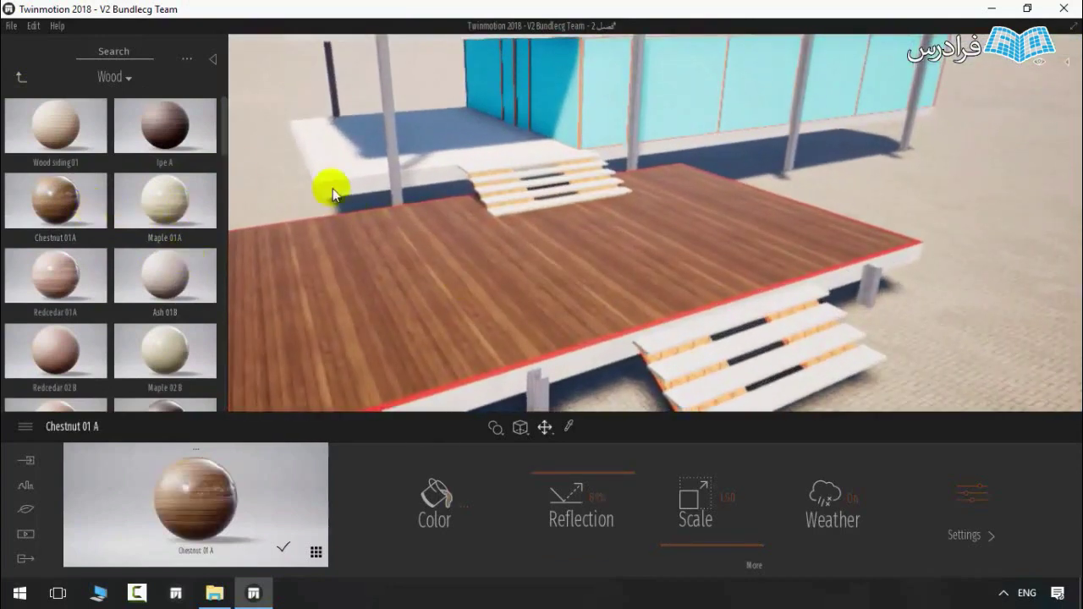
Step: Replace the deck surface's material with the Maple 01A wood and examine its planks up close
drag(186, 207, 557, 312)
right_drag(581, 291, 592, 326)
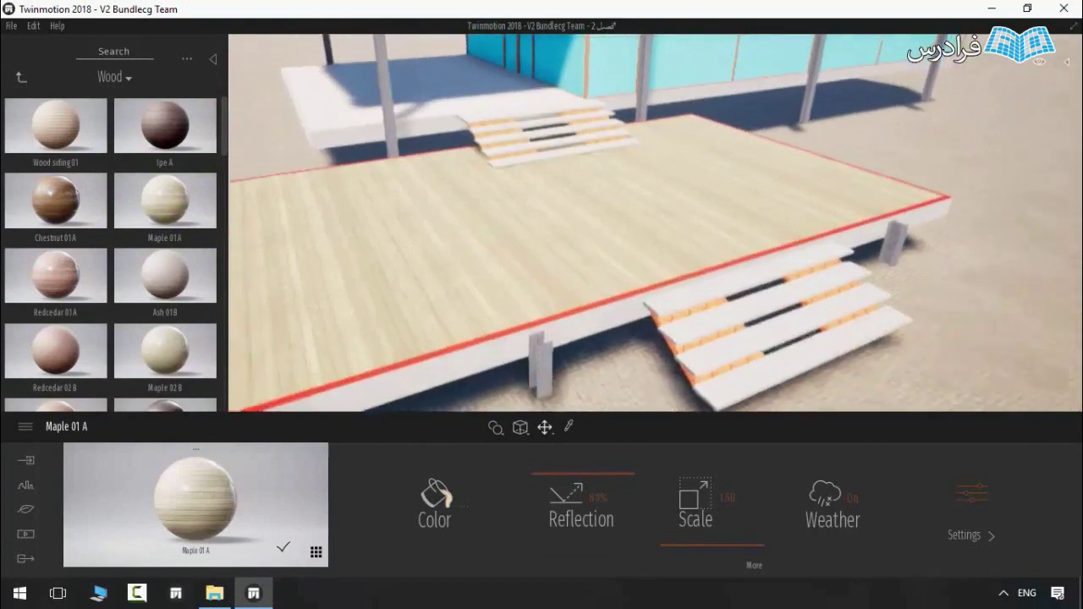
scroll(669, 241, up, 2)
scroll(814, 219, up, 6)
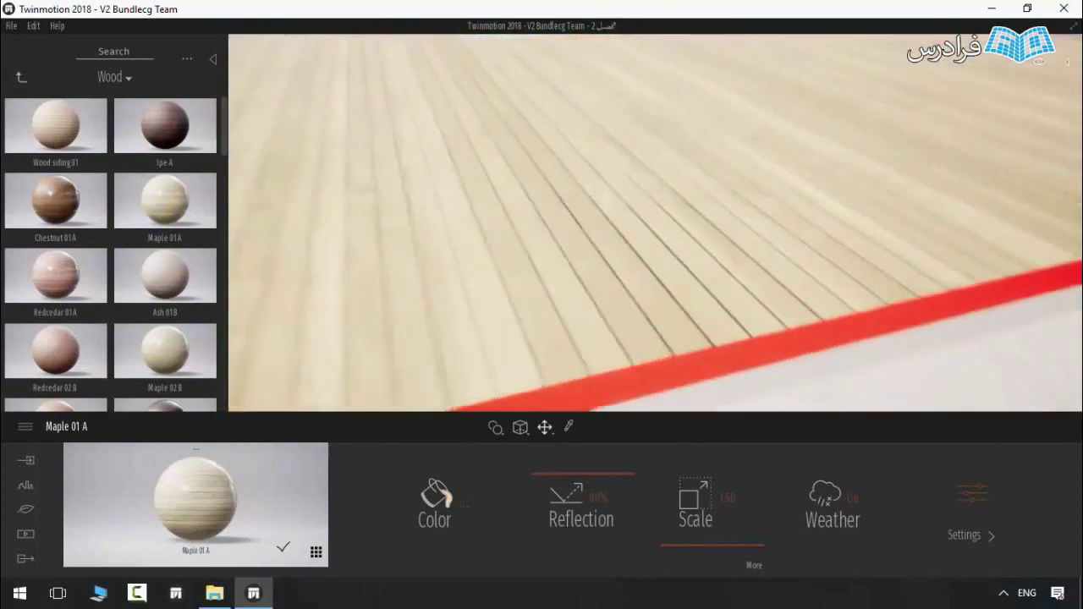
Step: Apply the Bare concrete 01 material to the edge of the deck beside the stairs
shift+middle_drag(777, 192, 747, 173)
drag(798, 222, 573, 215)
mouse_move(26, 144)
drag(25, 144, 483, 244)
click(21, 77)
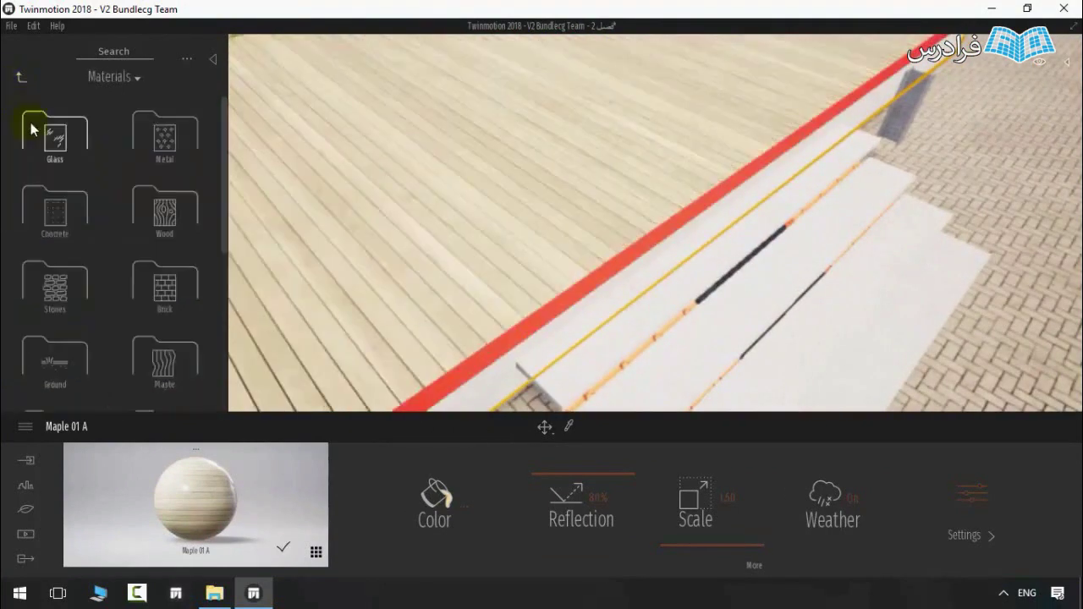
click(54, 206)
mouse_move(173, 193)
drag(173, 193, 630, 254)
shift+middle_drag(630, 255, 630, 220)
right_drag(630, 255, 541, 274)
Step: Sample the Maple 01 A material from the deck and apply it to the floor of the raised terrace beside the house
mouse_move(30, 185)
mouse_move(602, 302)
right_down()
mouse_move(677, 338)
mouse_move(635, 297)
mouse_move(607, 310)
right_up()
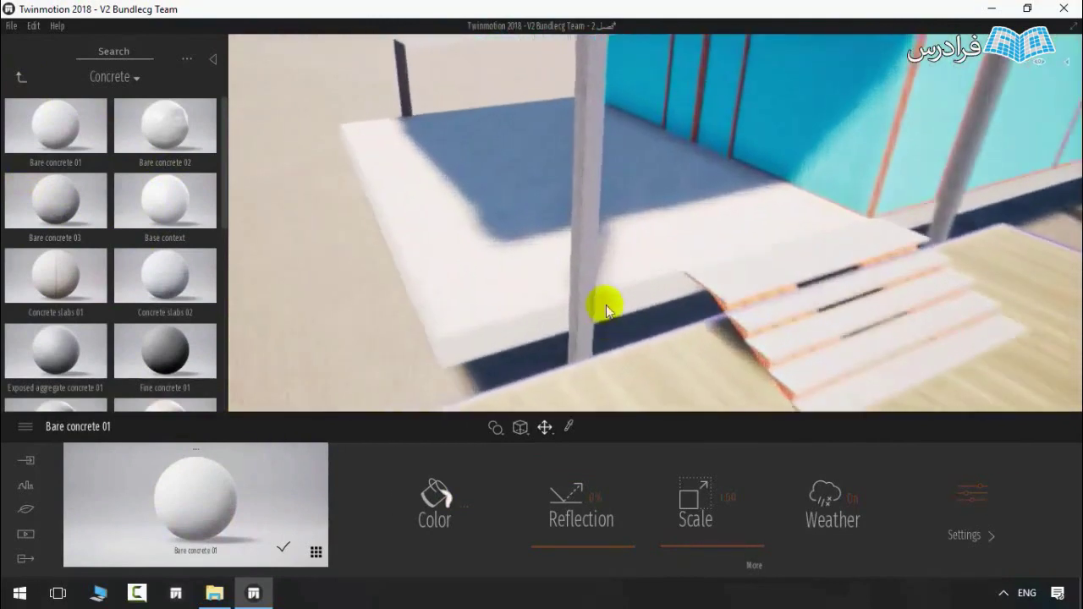
right_drag(553, 223, 563, 224)
drag(562, 221, 808, 321)
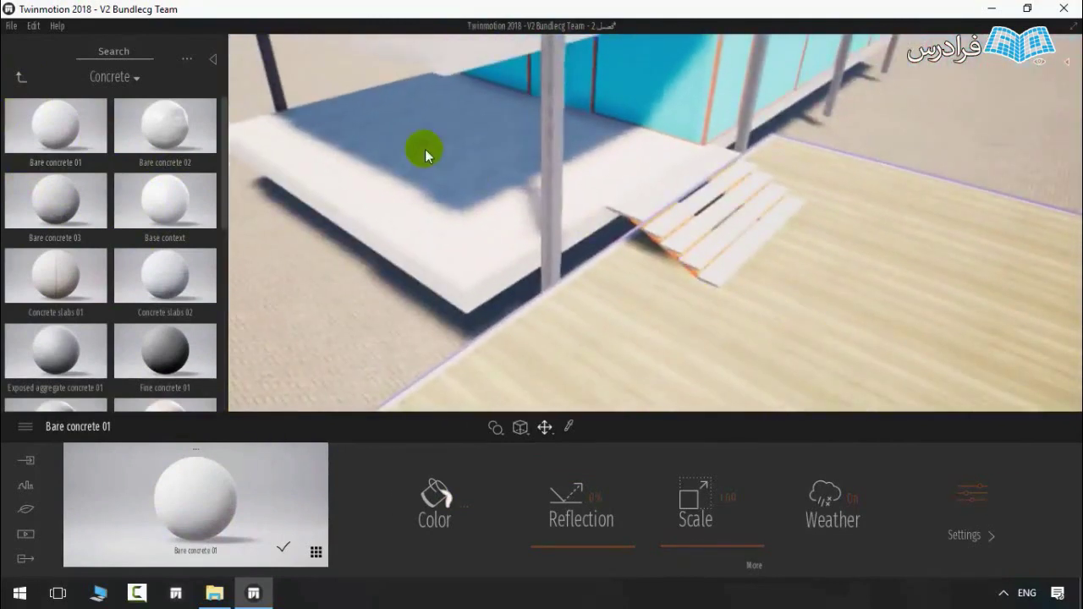
shift+middle_drag(422, 180, 398, 233)
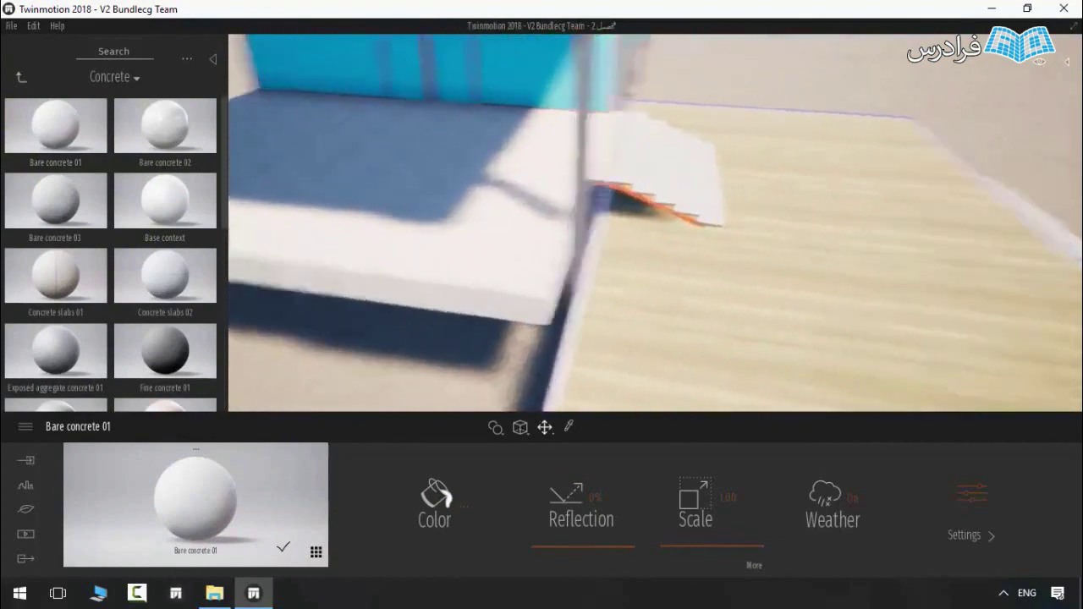
drag(372, 212, 400, 198)
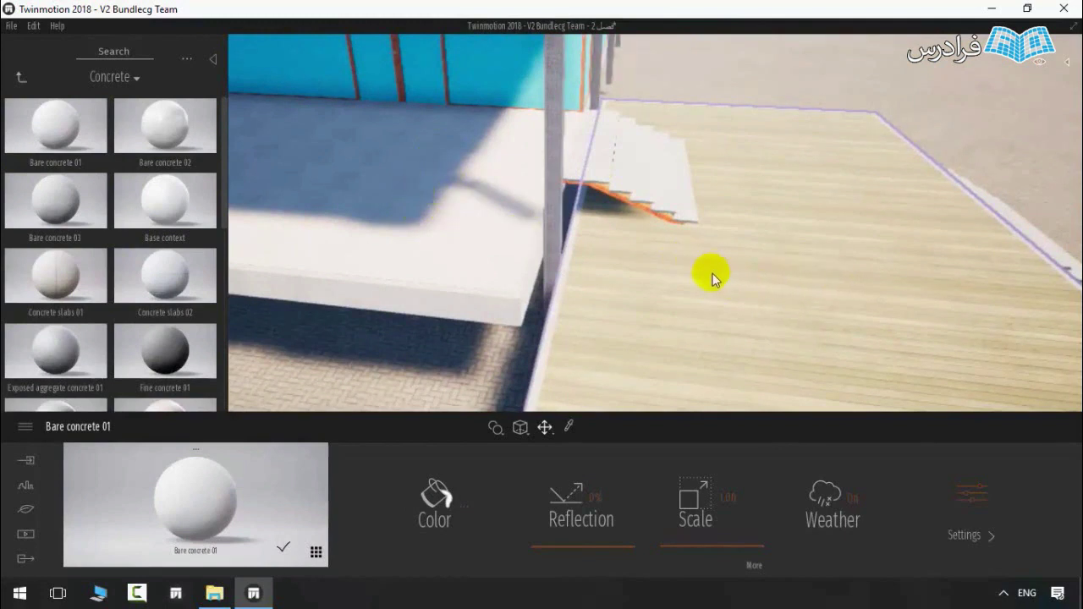
click(569, 429)
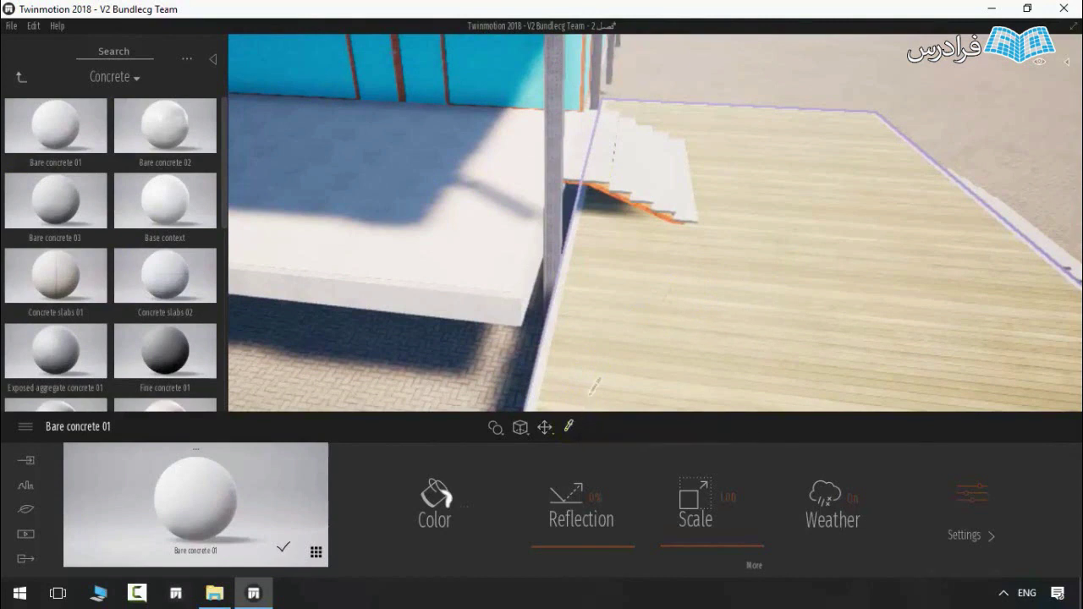
click(687, 253)
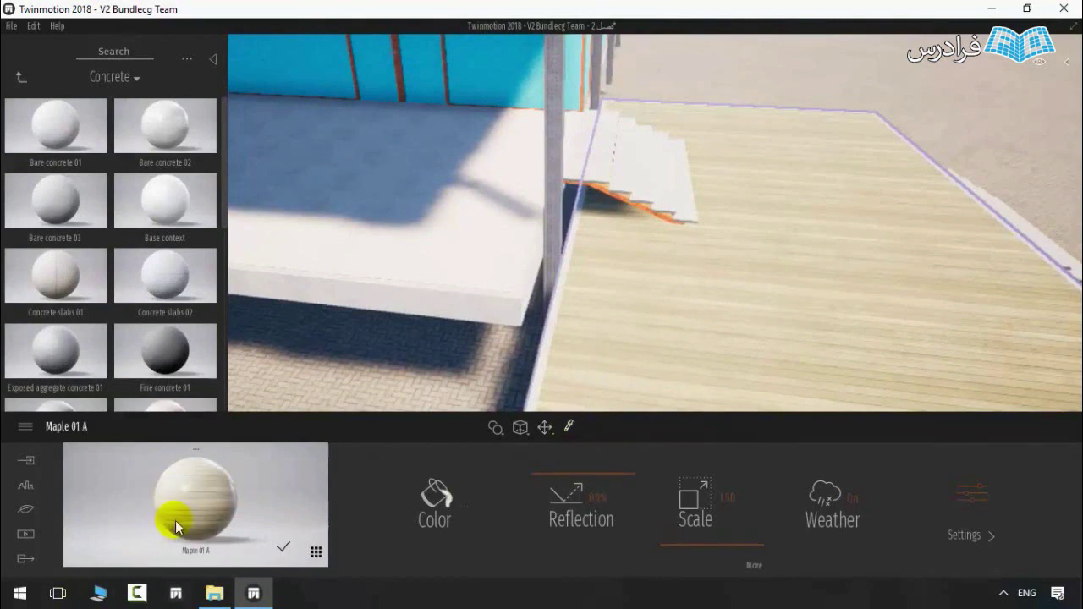
drag(204, 514, 340, 204)
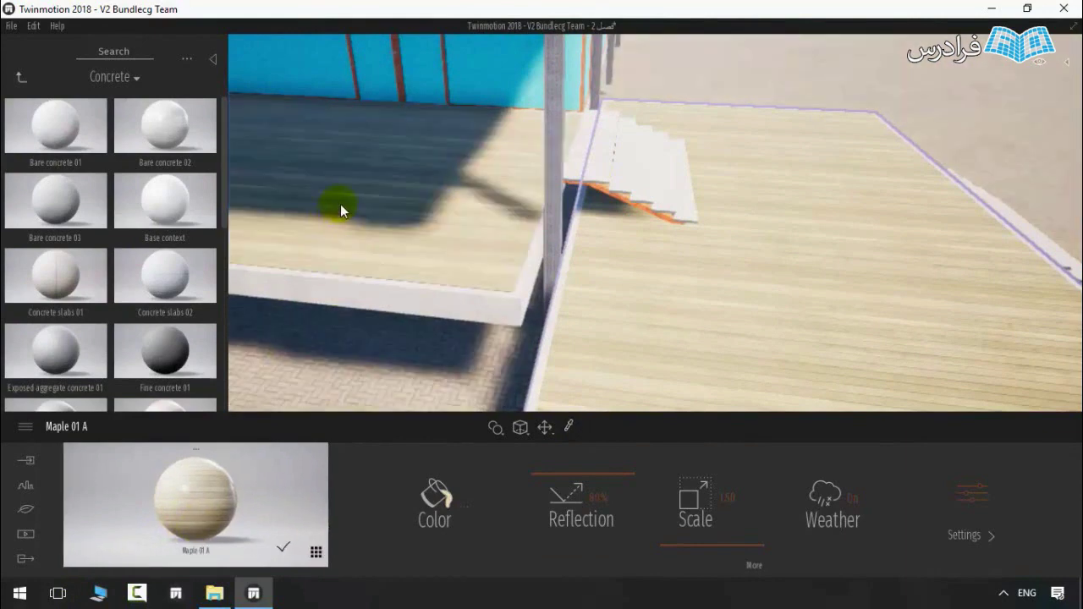
Step: Apply the Brushed aluminium 01 metal to the stringers and orange inner faces of the deck stairs
right_drag(341, 204, 441, 254)
key(w)
key(w)
key(s)
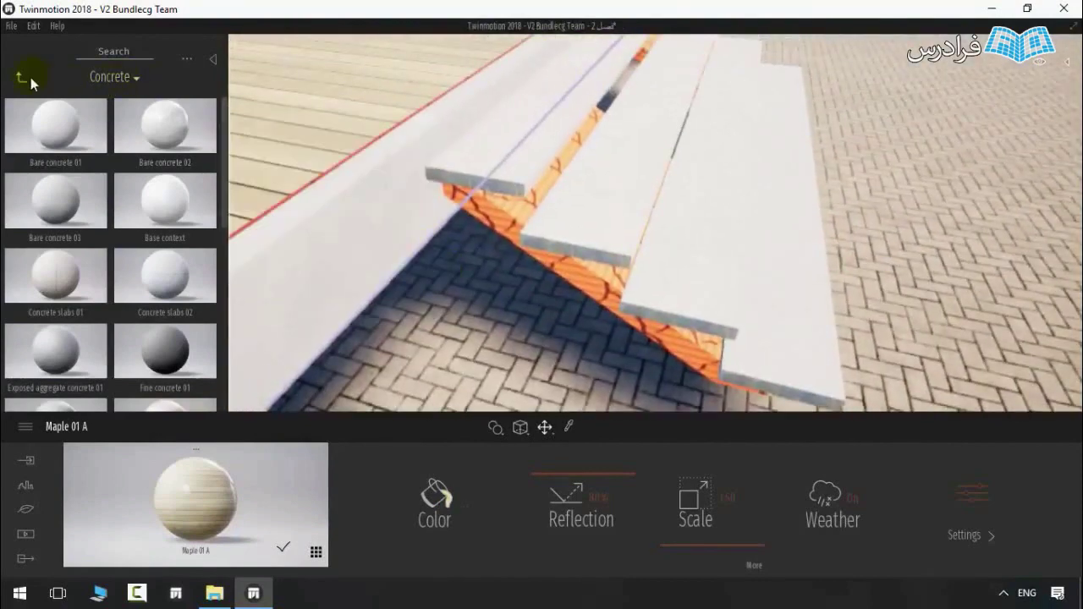
click(21, 78)
click(158, 136)
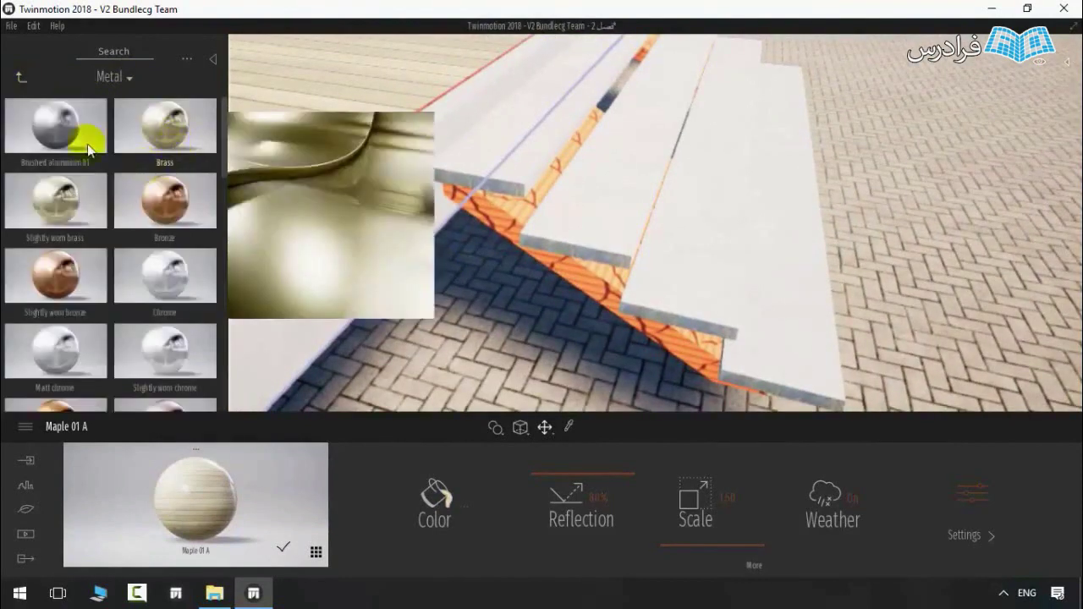
drag(403, 228, 490, 214)
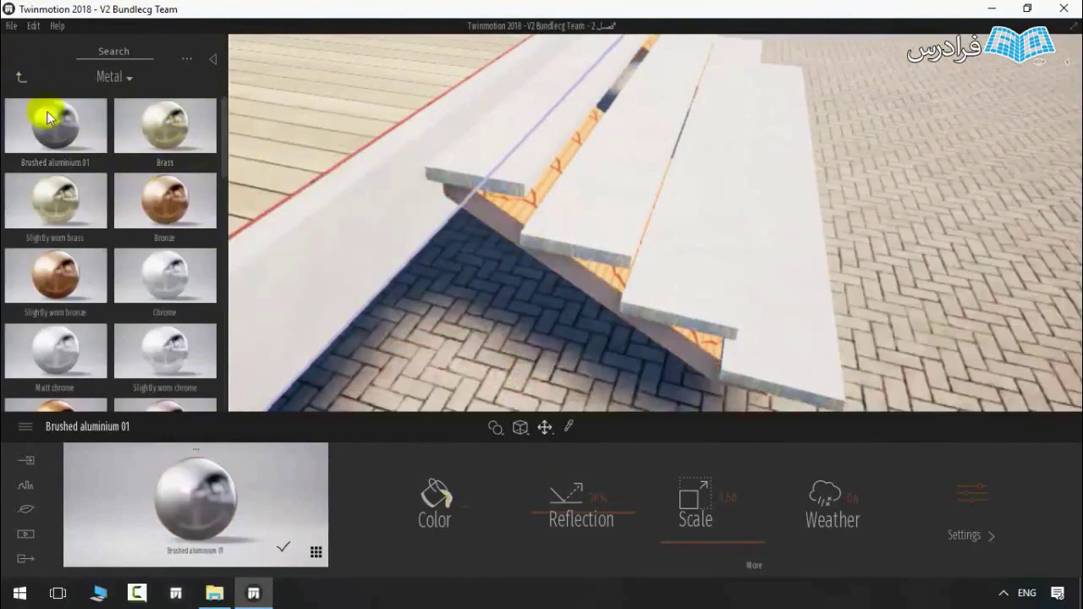
mouse_move(48, 116)
mouse_down()
mouse_move(371, 203)
mouse_move(528, 200)
mouse_up()
mouse_move(83, 115)
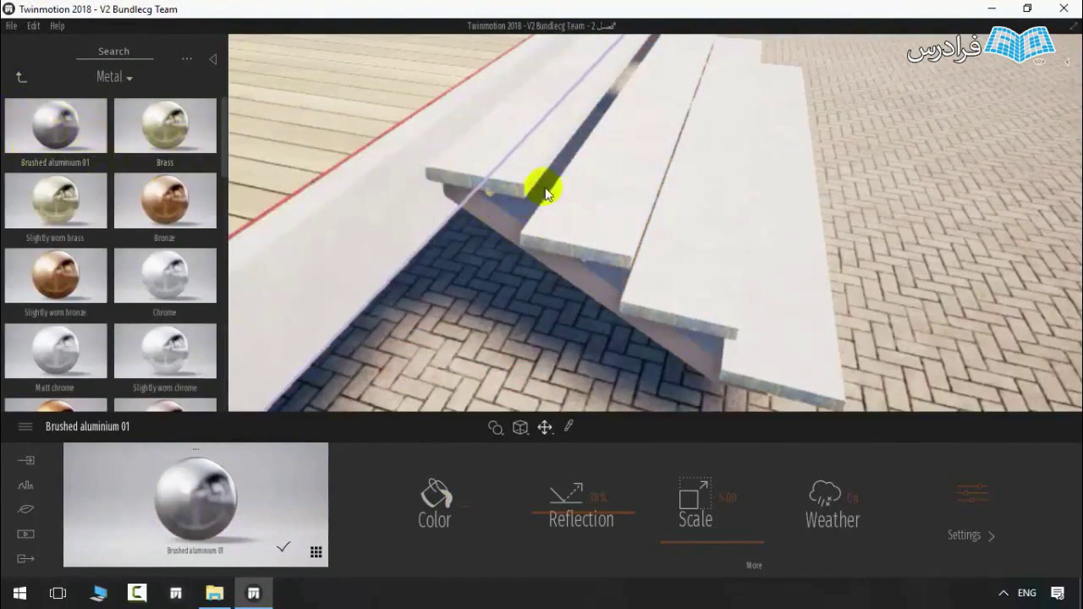
Step: Sample the Bare concrete 01 material from the stairs and apply it to the yellow front faces below the treads
mouse_move(547, 194)
right_down()
mouse_move(593, 199)
mouse_move(533, 212)
mouse_move(528, 192)
right_up()
key(s)
key(w)
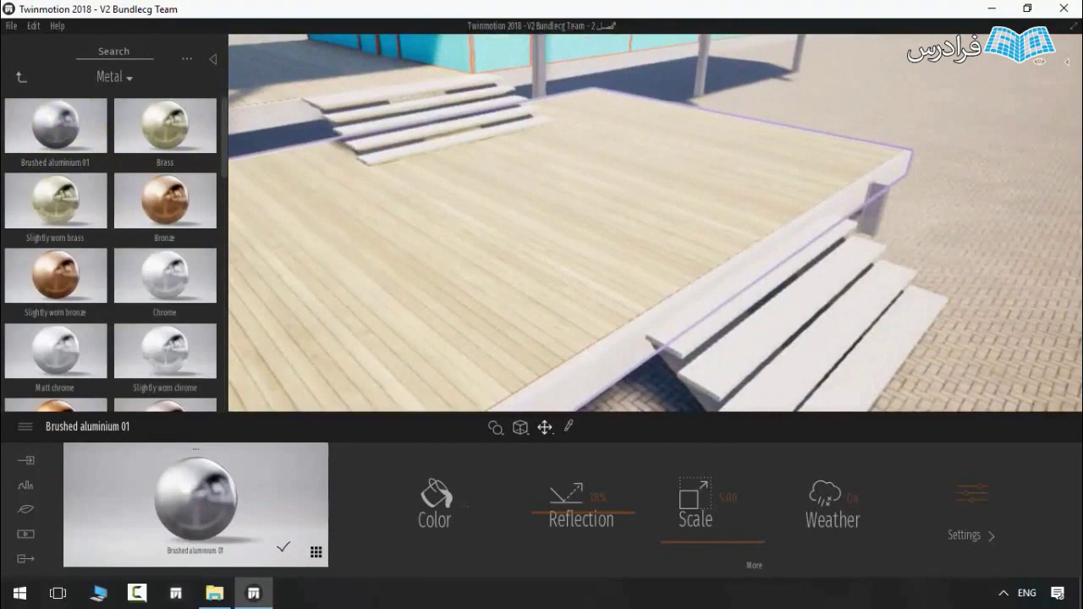
key(Up)
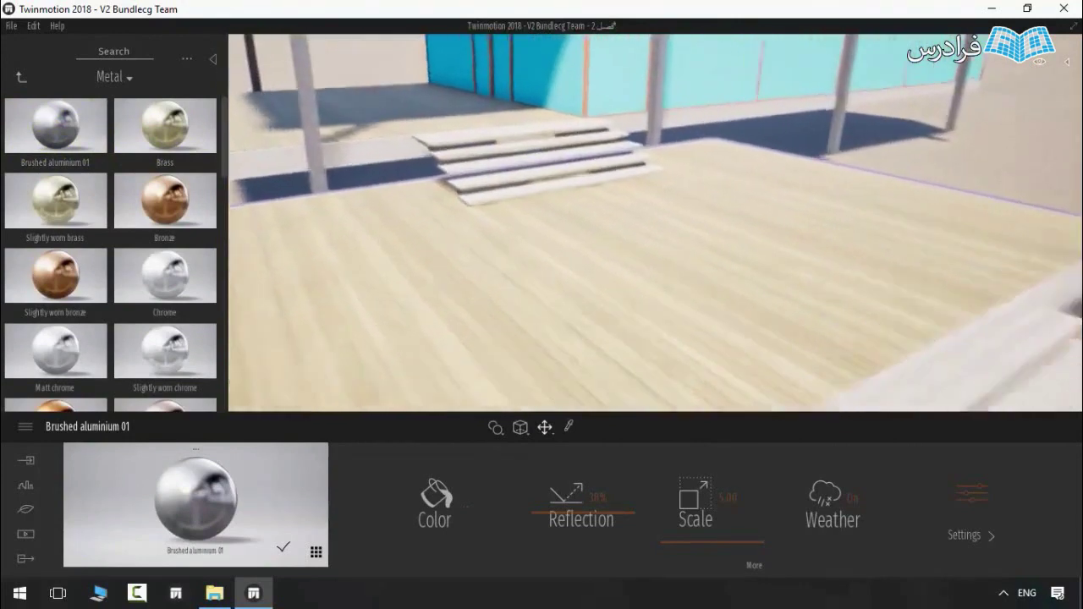
key(Down)
right_drag(541, 220, 545, 192)
key(Up)
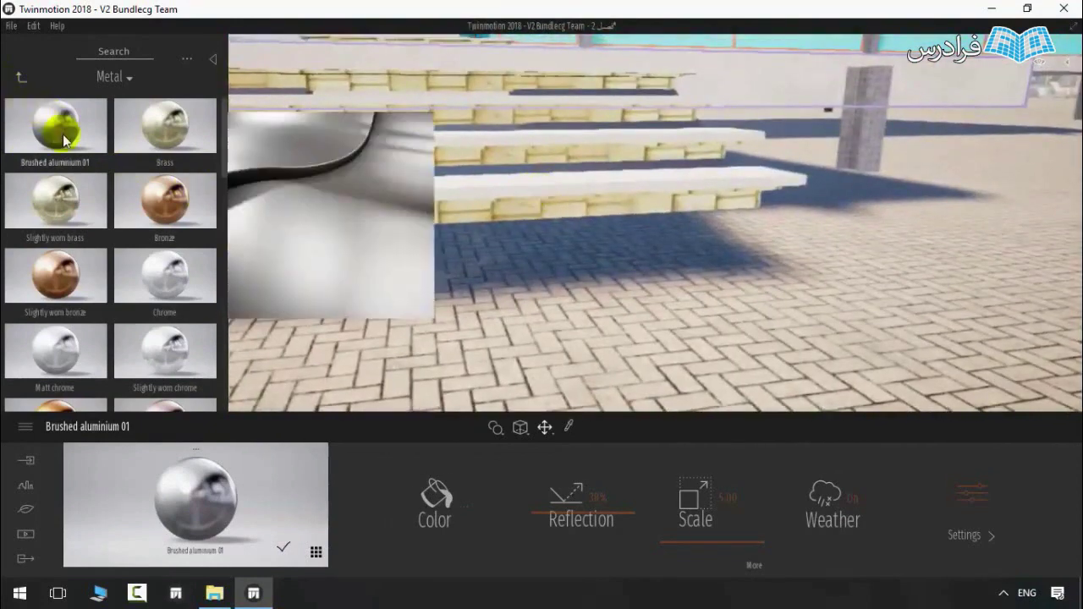
right_drag(508, 229, 474, 210)
key(Left)
right_drag(542, 222, 507, 210)
mouse_move(180, 108)
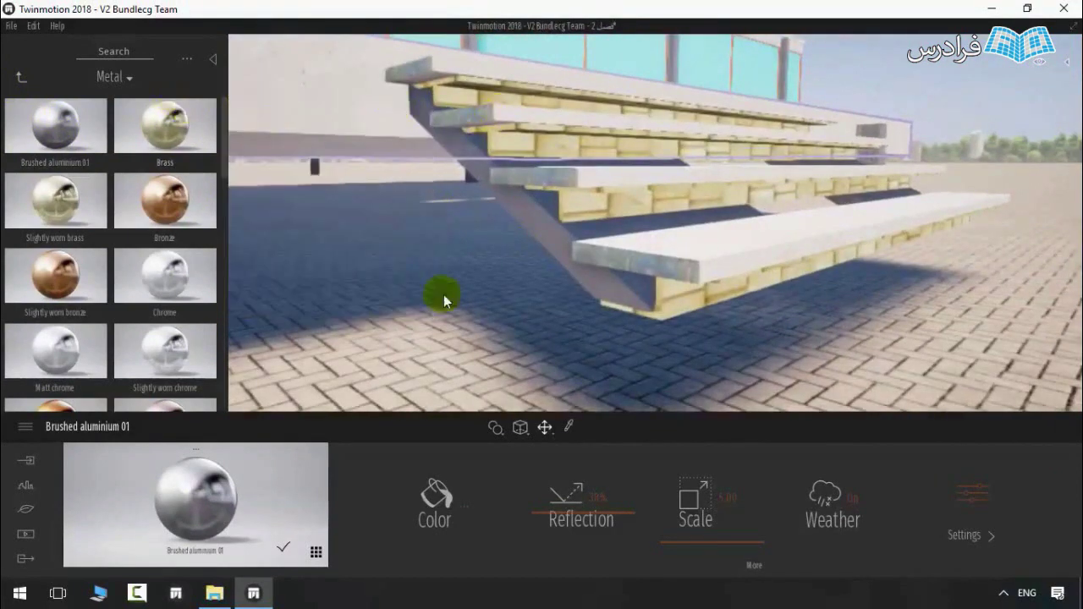
click(569, 427)
click(454, 57)
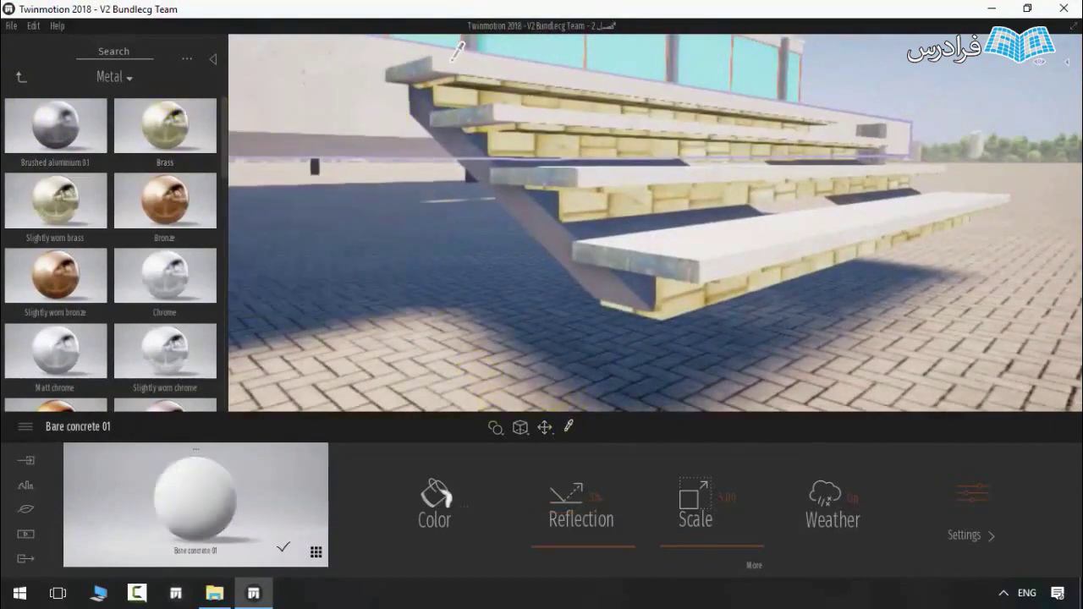
click(463, 99)
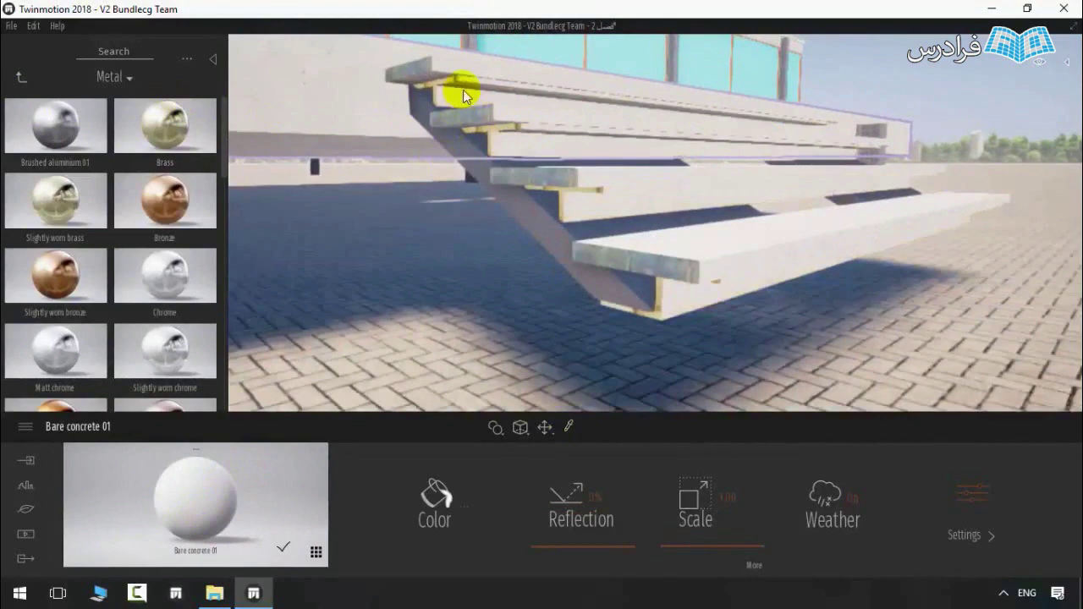
Step: Apply Bare concrete 01 to the stair treads' end faces and the remaining yellow riser edges
drag(240, 483, 650, 276)
drag(197, 471, 659, 293)
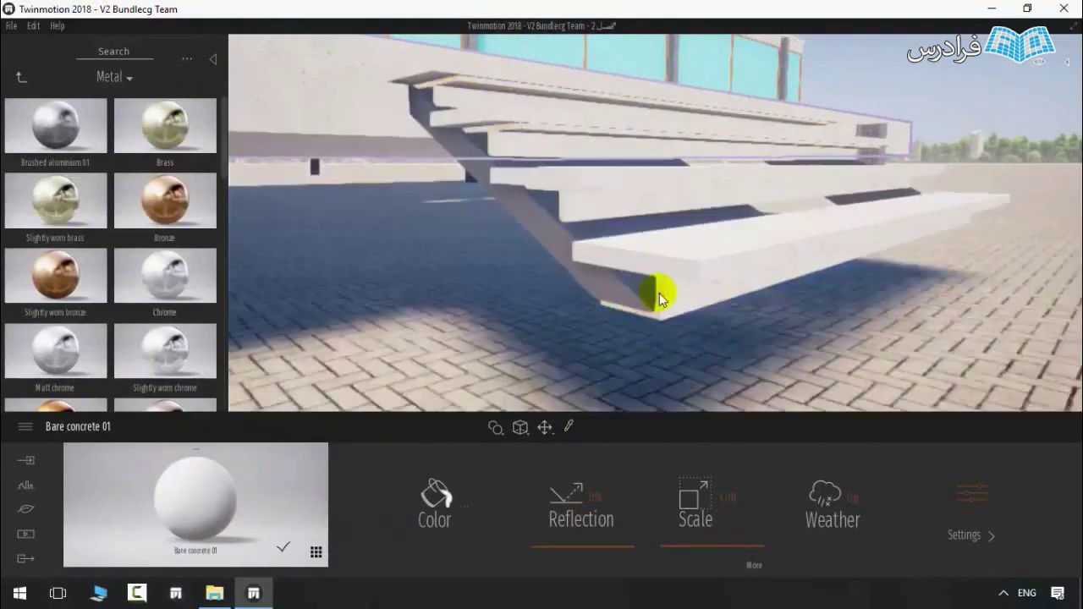
shift+middle_drag(660, 292, 651, 352)
right_drag(652, 351, 572, 288)
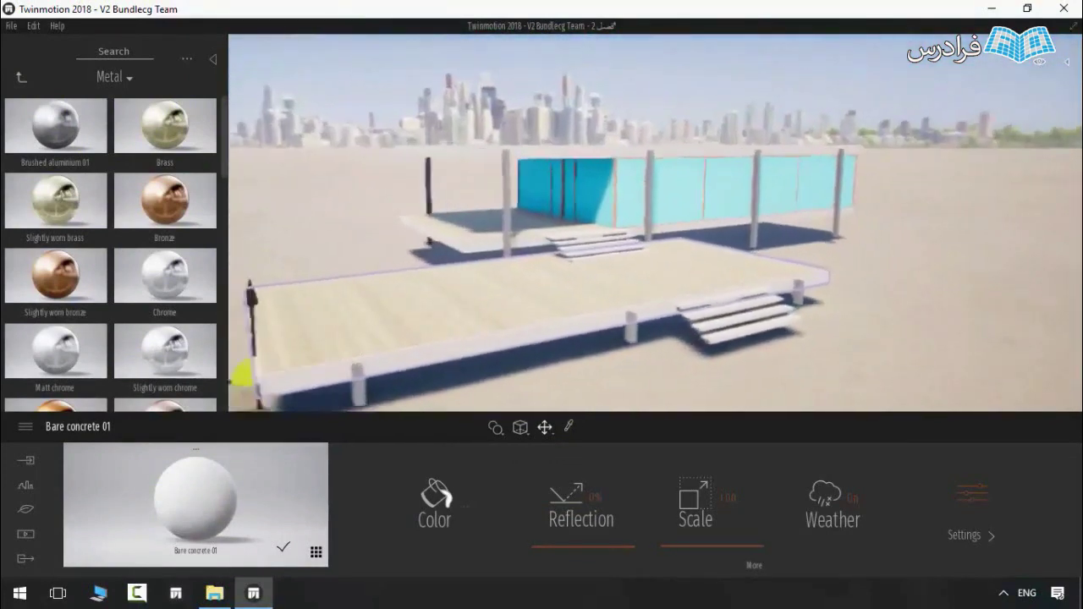
Step: Select the whole imported skp house model in the scene graph and collapse its component list
right_drag(474, 304, 457, 307)
click(1067, 62)
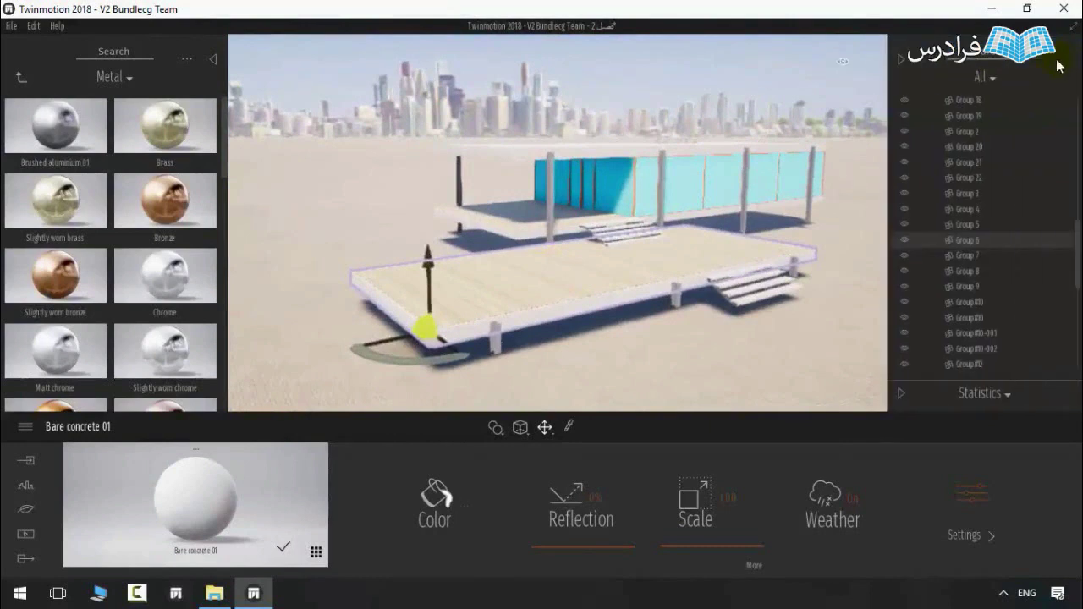
scroll(992, 127, up, 2)
drag(1078, 222, 1078, 117)
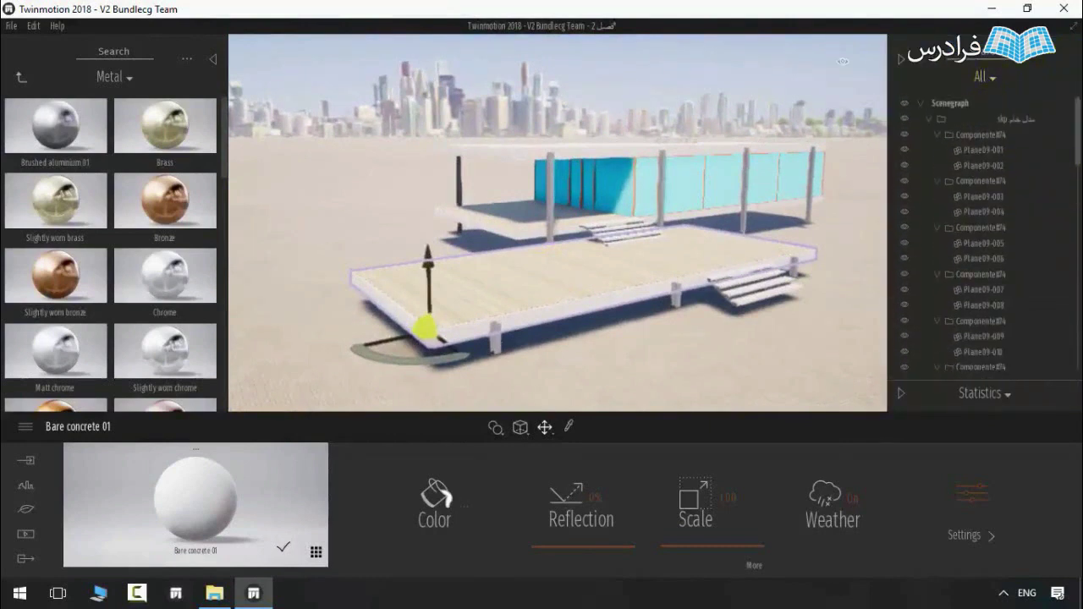
click(940, 116)
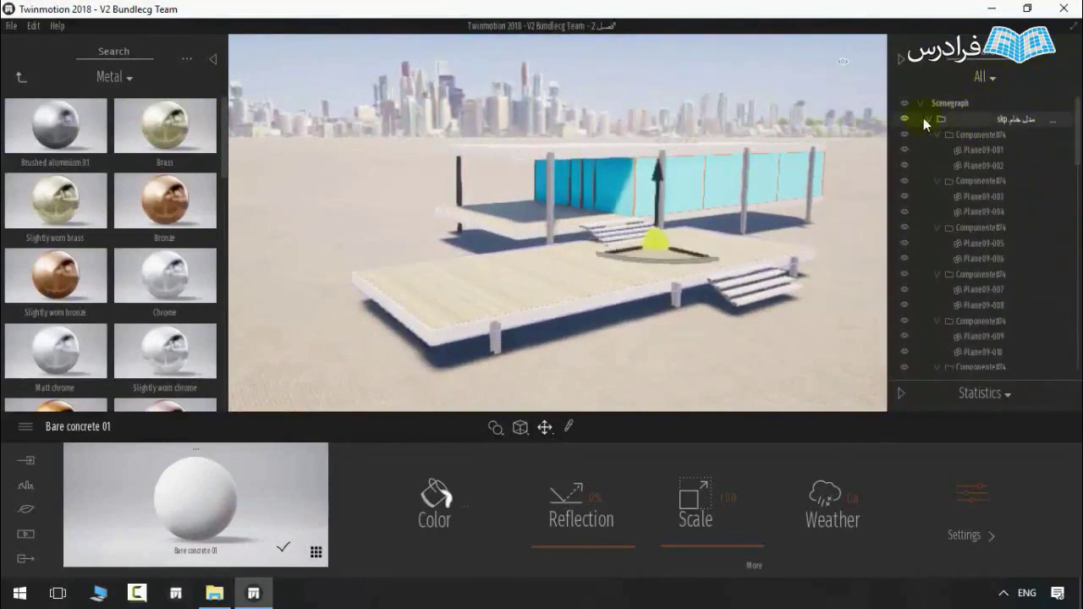
click(929, 120)
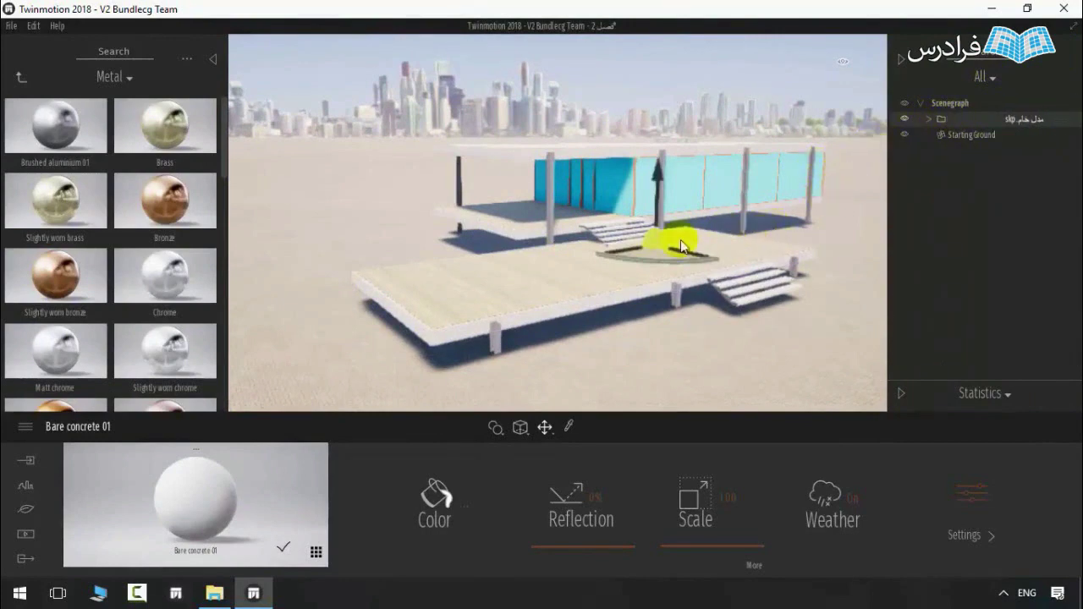
Step: Lower the house model along its vertical axis so that its support columns meet the paved ground
right_drag(669, 199, 728, 206)
scroll(698, 212, up, 3)
scroll(728, 206, up, 2)
scroll(658, 177, up, 6)
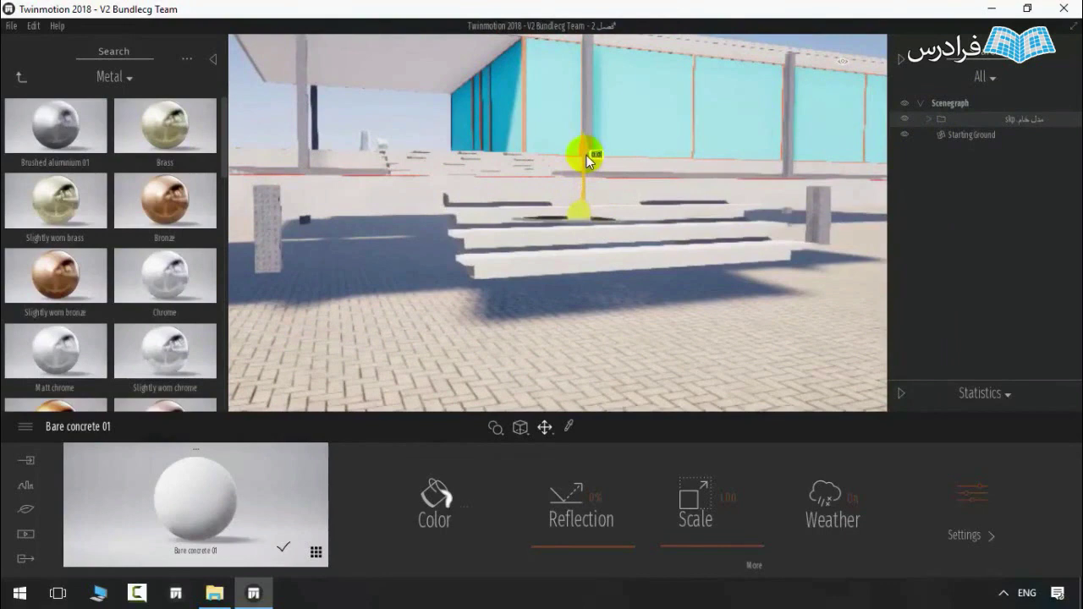
drag(587, 154, 586, 172)
right_drag(586, 172, 656, 176)
key(w)
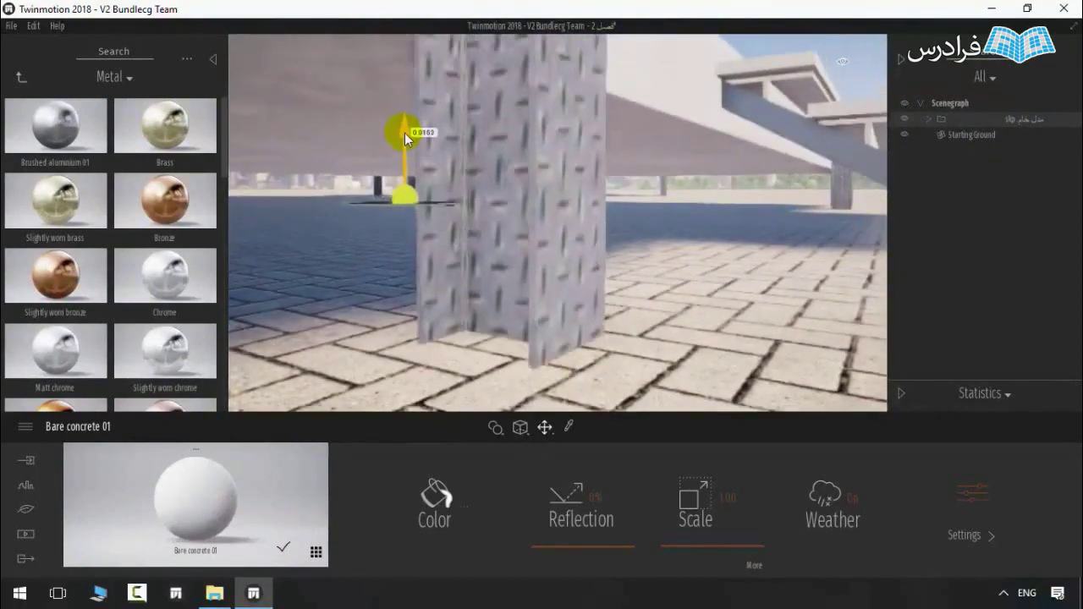
drag(405, 134, 405, 133)
Step: Apply the Brushed aluminium 01 metal from the material library to the deck's support columns
key(s)
right_drag(404, 133, 542, 157)
key(s)
key(w)
key(s)
right_drag(635, 155, 589, 162)
click(20, 81)
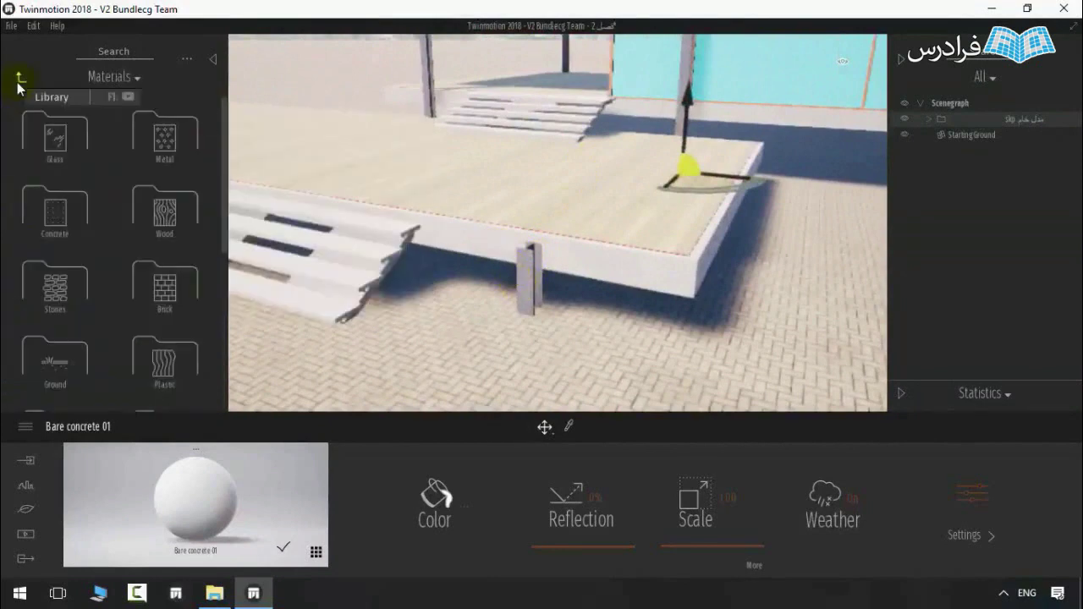
right_drag(503, 233, 523, 154)
key(w)
scroll(558, 223, down, 10)
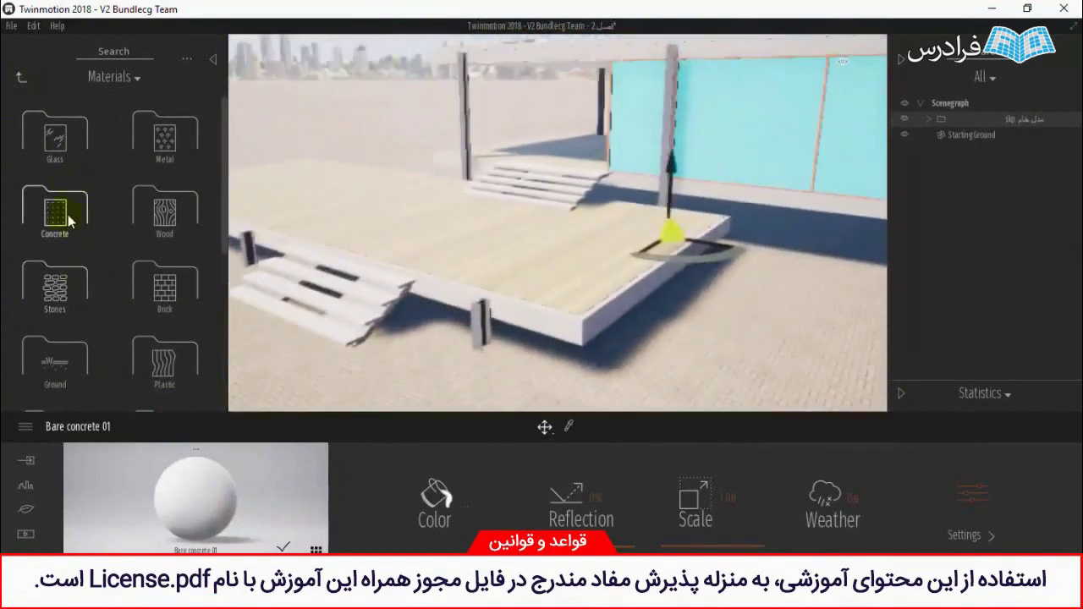
click(165, 158)
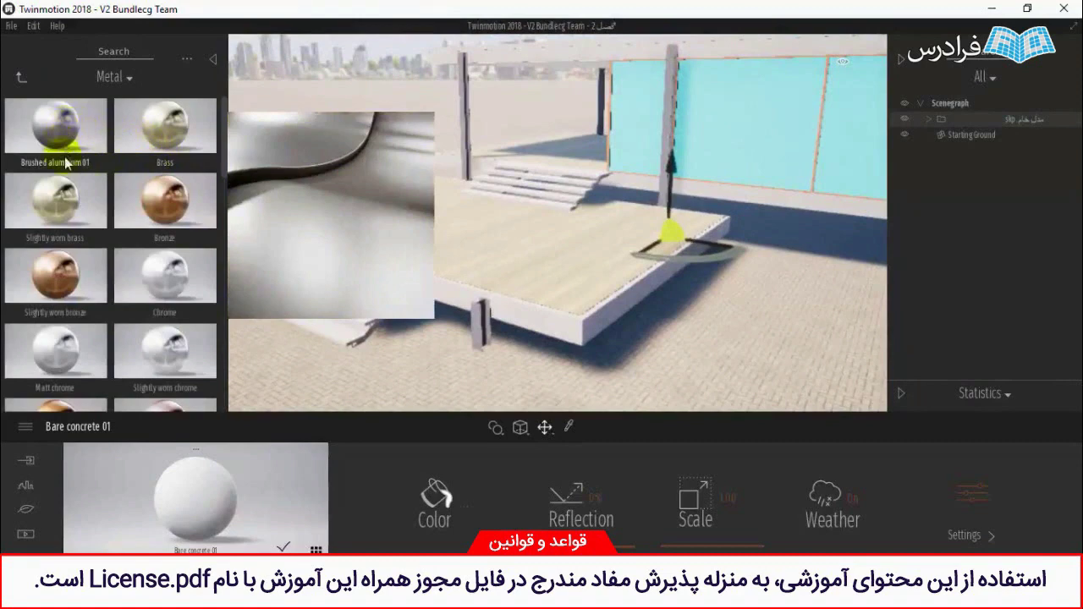
mouse_move(64, 157)
mouse_down()
mouse_move(85, 182)
mouse_move(425, 323)
mouse_move(480, 317)
mouse_up()
Step: Apply the Ash 01B wood to the orange window frames and replace it with Chestnut 01A
mouse_move(481, 318)
right_down()
mouse_move(593, 297)
mouse_move(596, 280)
right_up()
key(w)
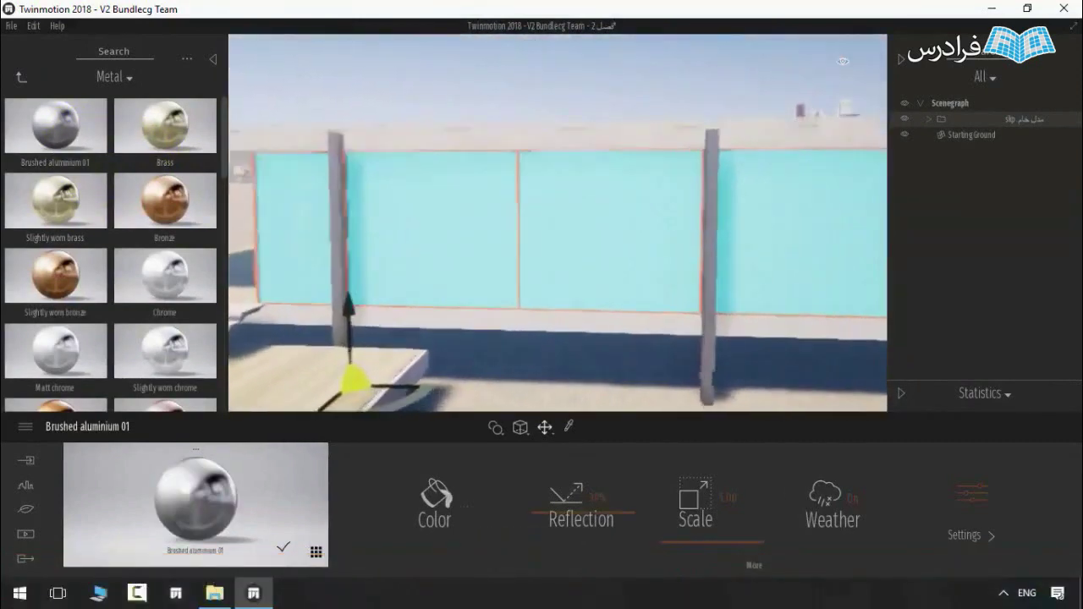
click(21, 77)
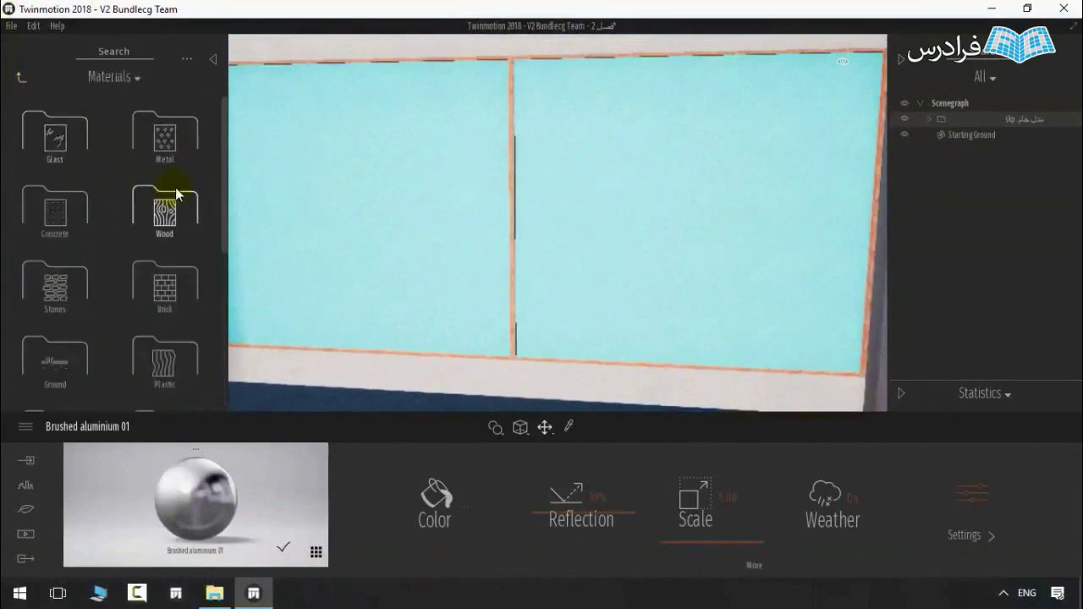
click(172, 217)
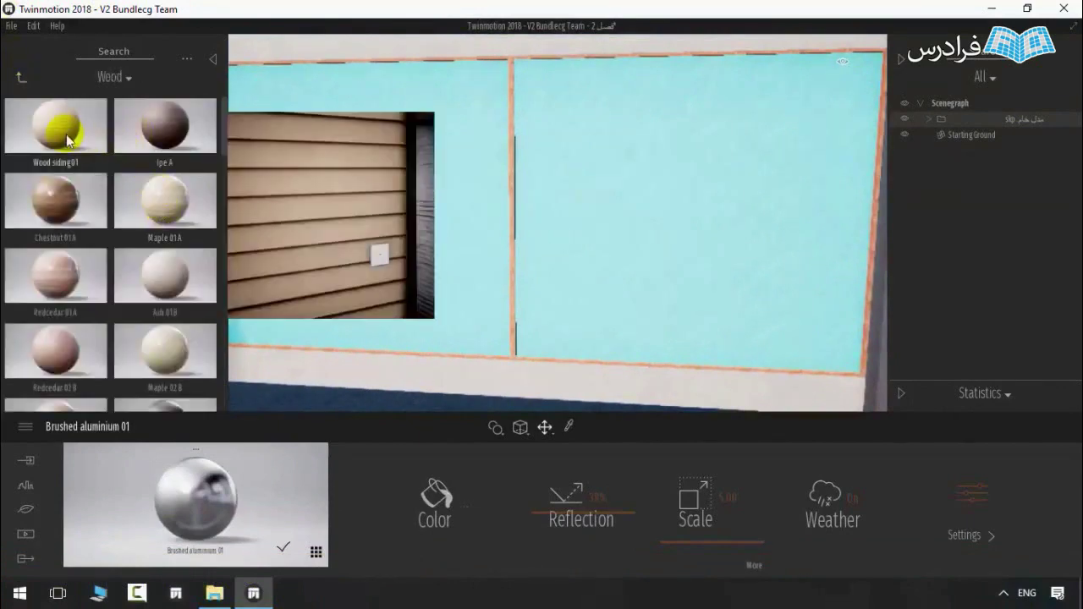
drag(63, 131, 514, 222)
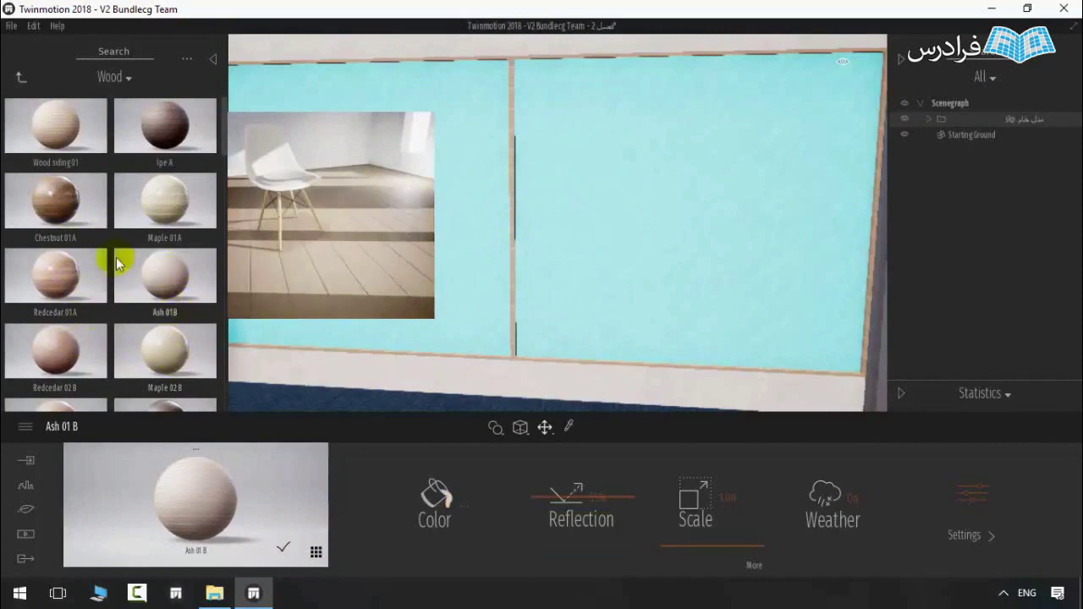
drag(100, 212, 508, 212)
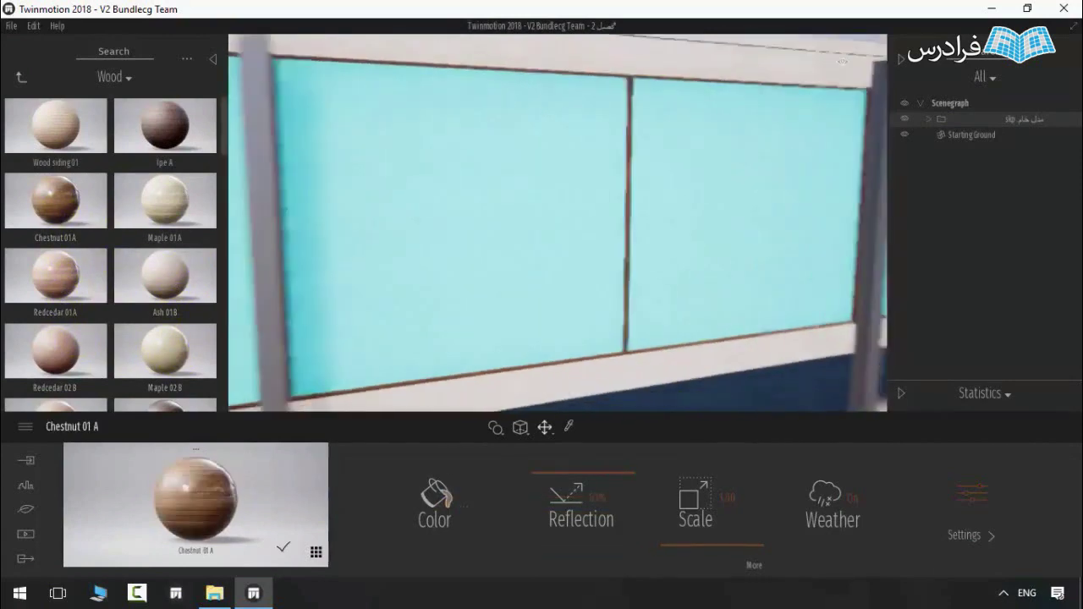
Step: Examine the deck's edge and the red strip along its planks up close
key(s)
right_drag(508, 212, 559, 339)
key(s)
key(q)
key(e)
key(w)
key(d)
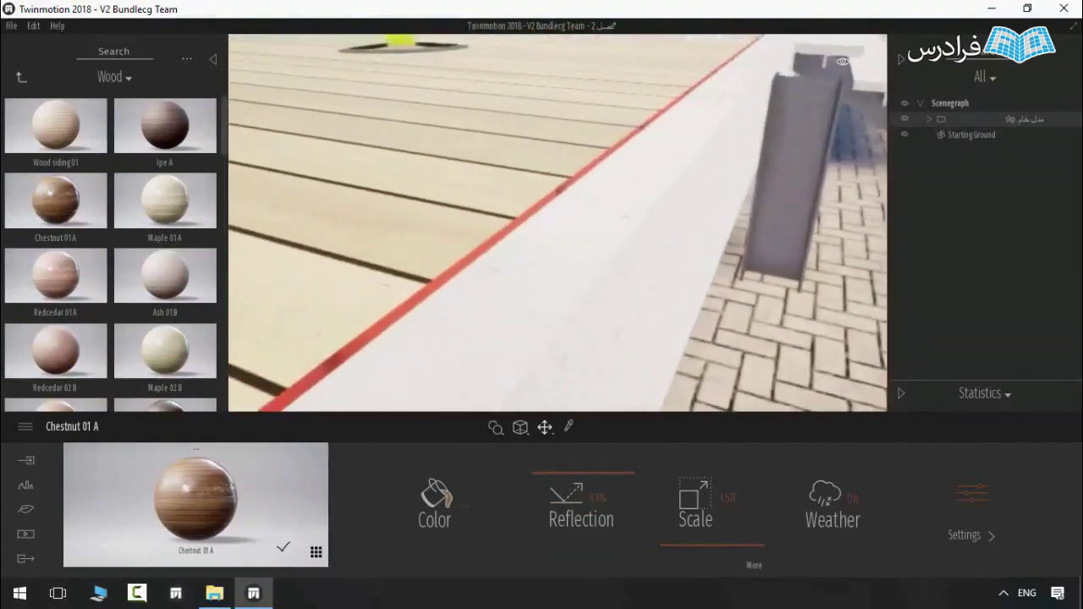
Step: Pick up the deck planks' Maple 01A wood and apply it to the red strip along the deck's edge
right_drag(457, 259, 449, 259)
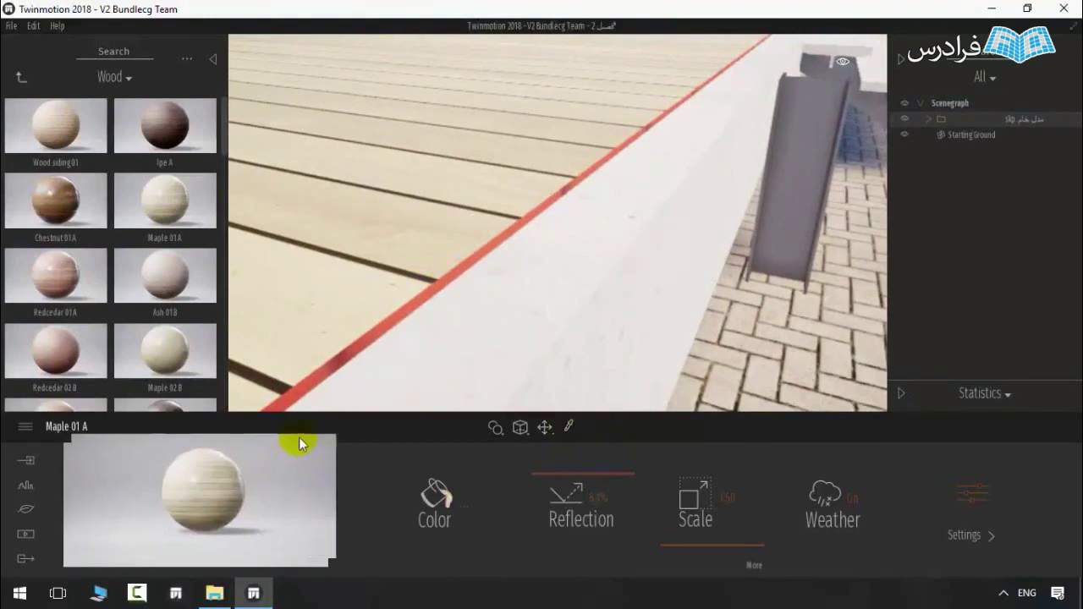
drag(300, 443, 356, 357)
Step: Apply the Clear glass material from the glass library to the turquoise panes on the house's long facade
right_drag(356, 357, 253, 182)
key(s)
key(w)
key(s)
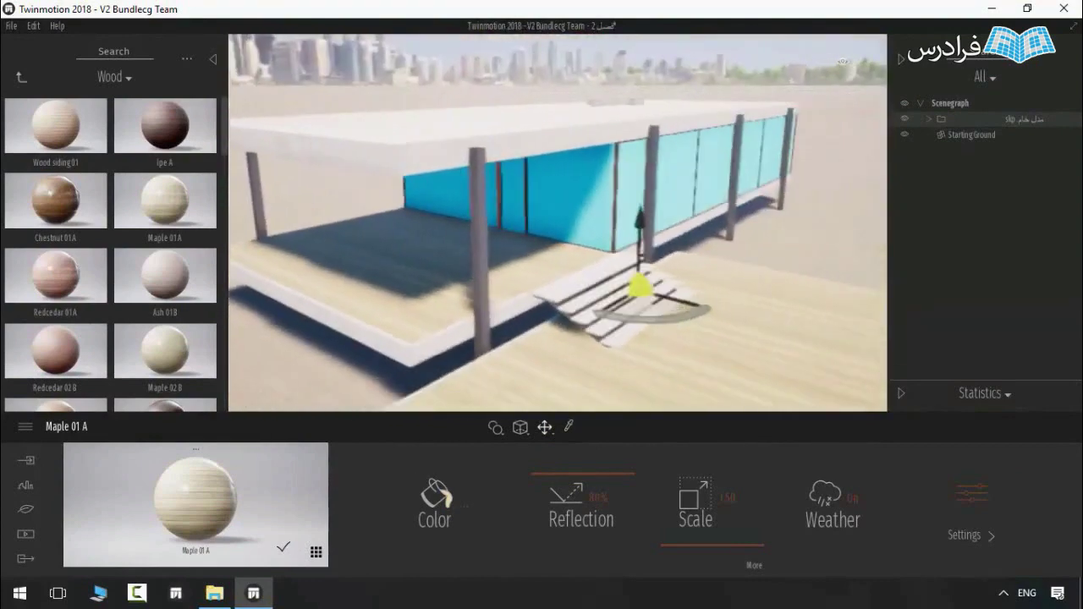
right_drag(440, 343, 575, 257)
key(w)
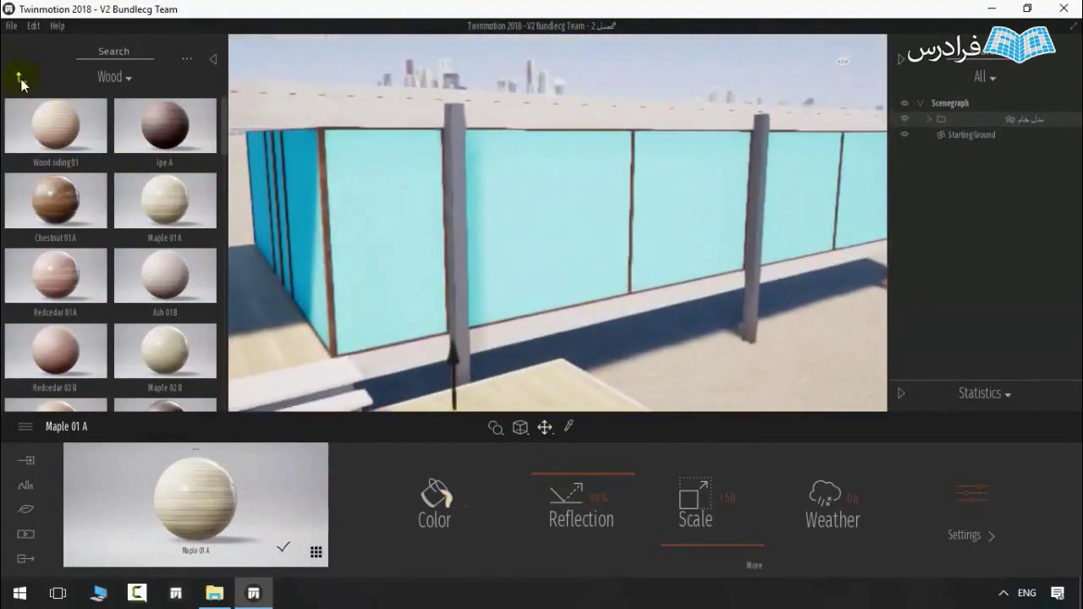
click(21, 82)
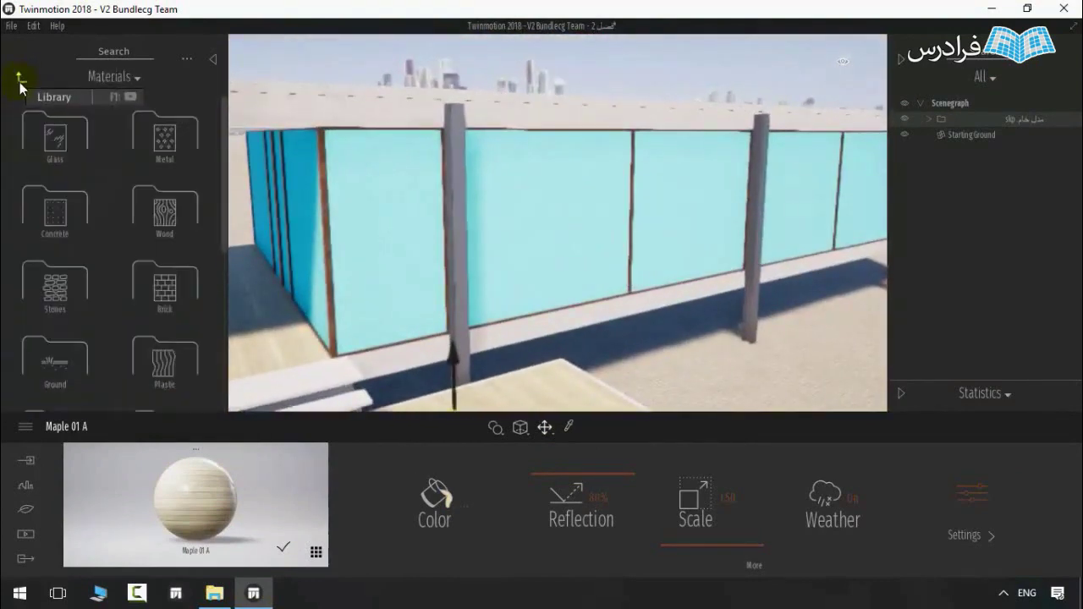
click(55, 140)
drag(75, 135, 485, 182)
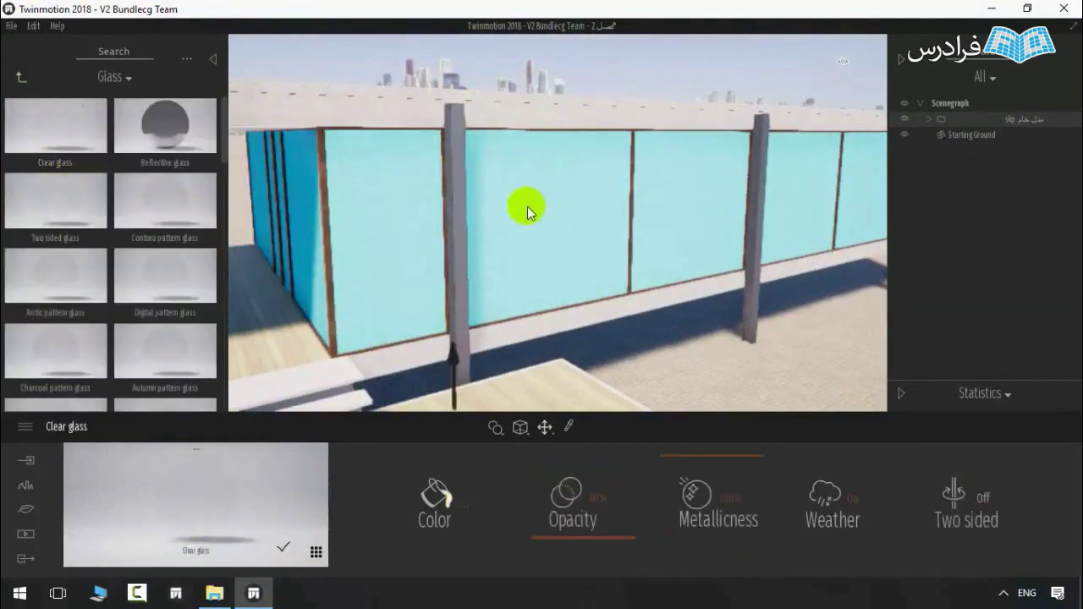
Step: Apply Clear glass to the remaining blue faces of the window panes, working from close up and inside the house
right_drag(430, 253, 664, 252)
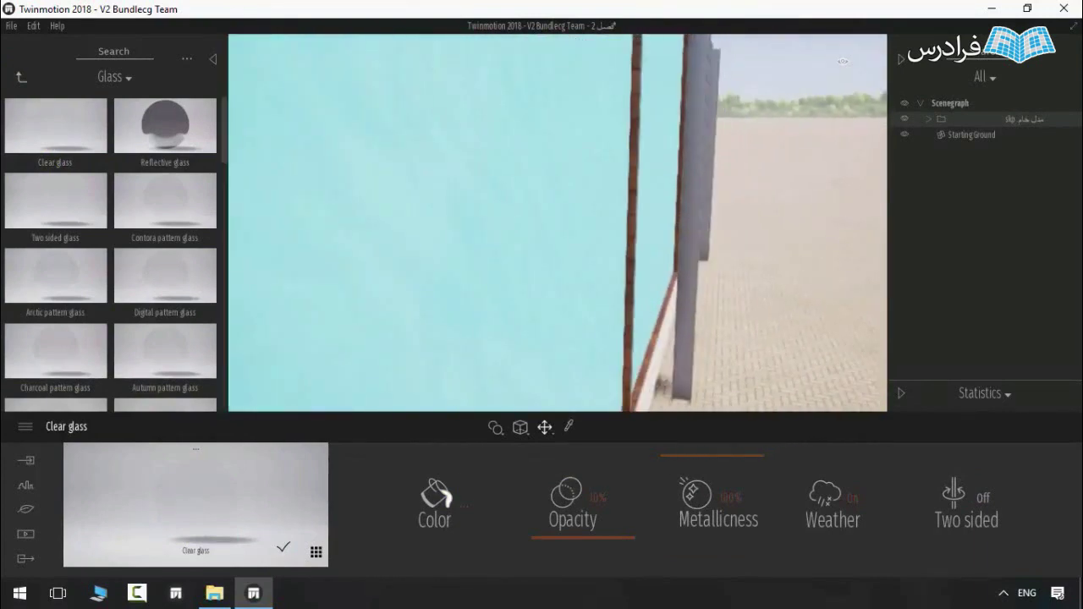
key(w)
key(d)
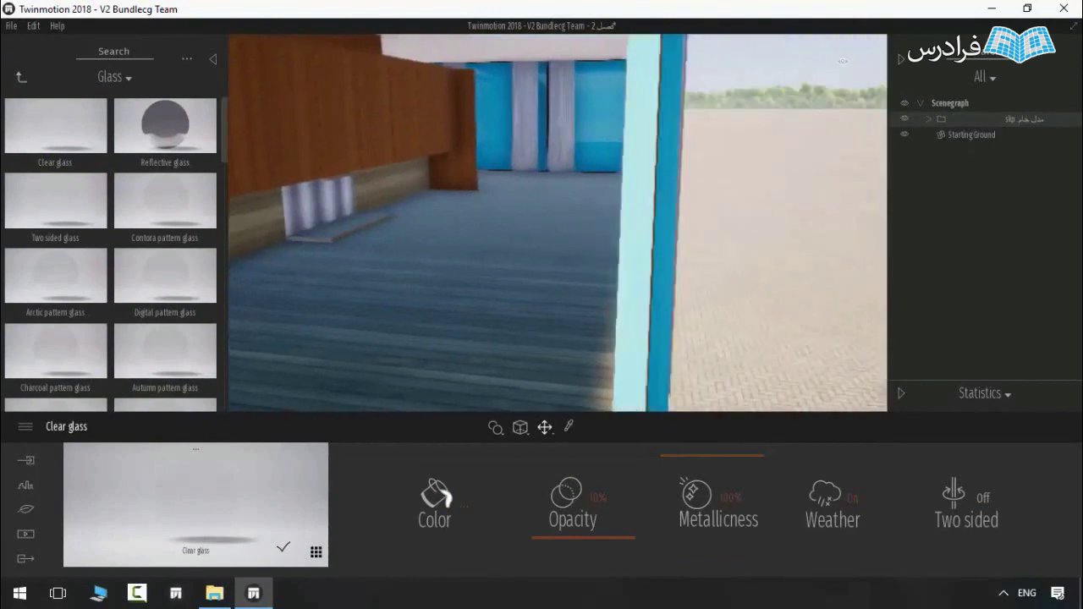
mouse_move(61, 155)
key(s)
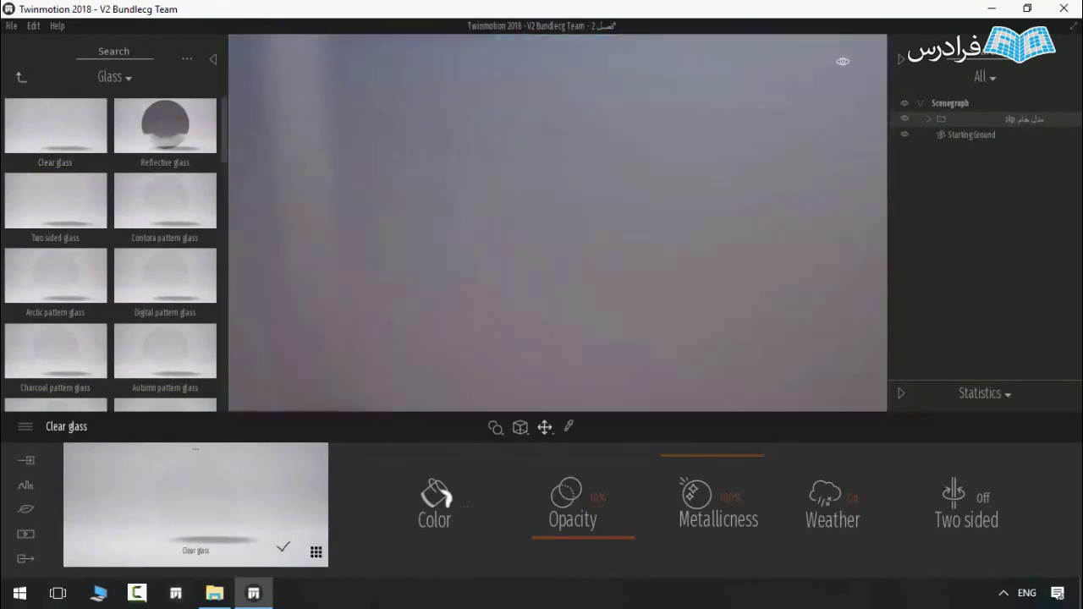
key(a)
key(d)
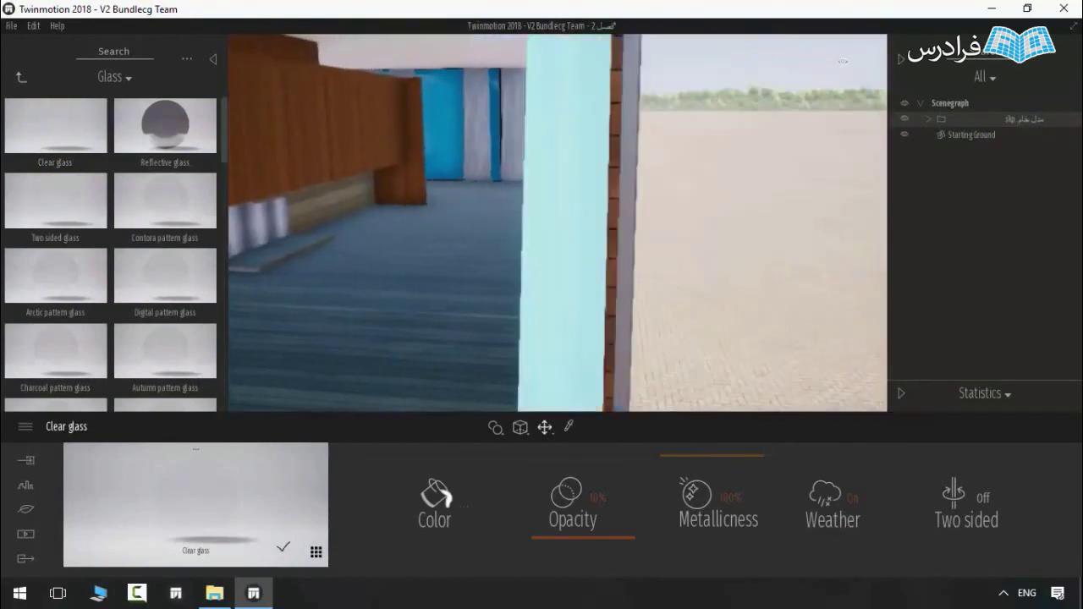
right_drag(558, 222, 660, 223)
mouse_move(171, 242)
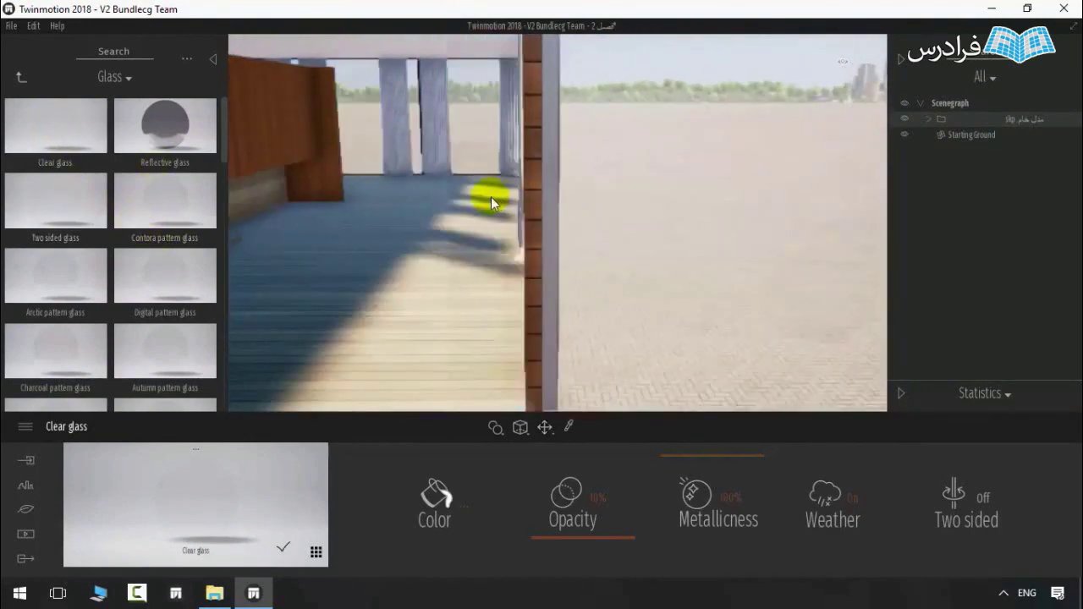
Step: Examine the glazed facades and the interior from inside the house and from the front deck
key(d)
right_drag(491, 196, 330, 200)
key(s)
key(a)
right_drag(407, 225, 547, 233)
key(w)
key(a)
key(a)
key(s)
right_drag(640, 188, 707, 158)
key(s)
right_drag(474, 227, 536, 250)
key(s)
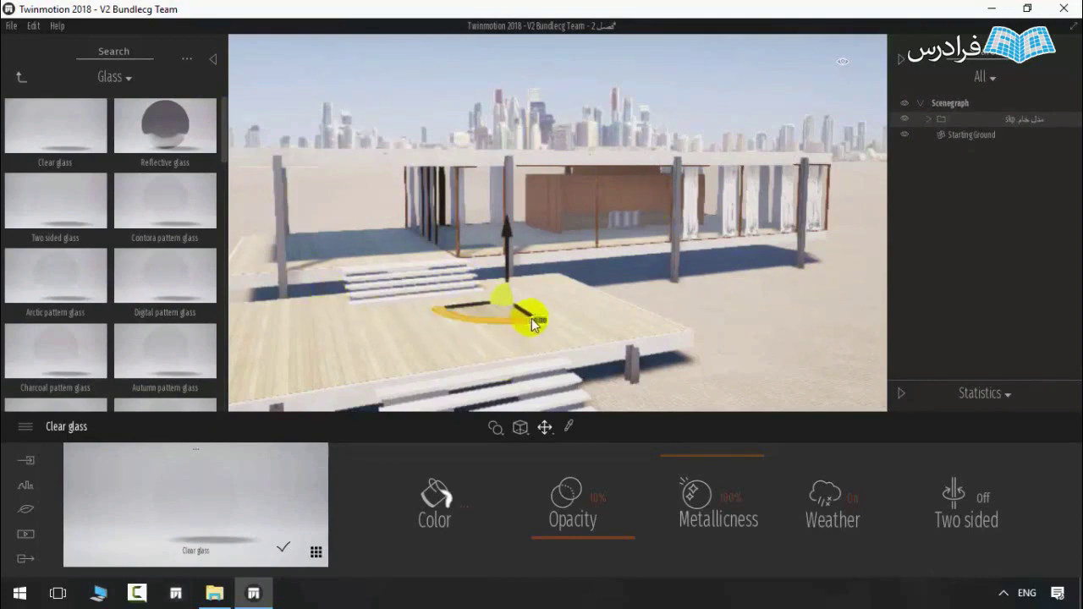
Step: Apply the Bare concrete 01 material to the marble-textured blocks on the house's roof
right_drag(538, 200, 534, 100)
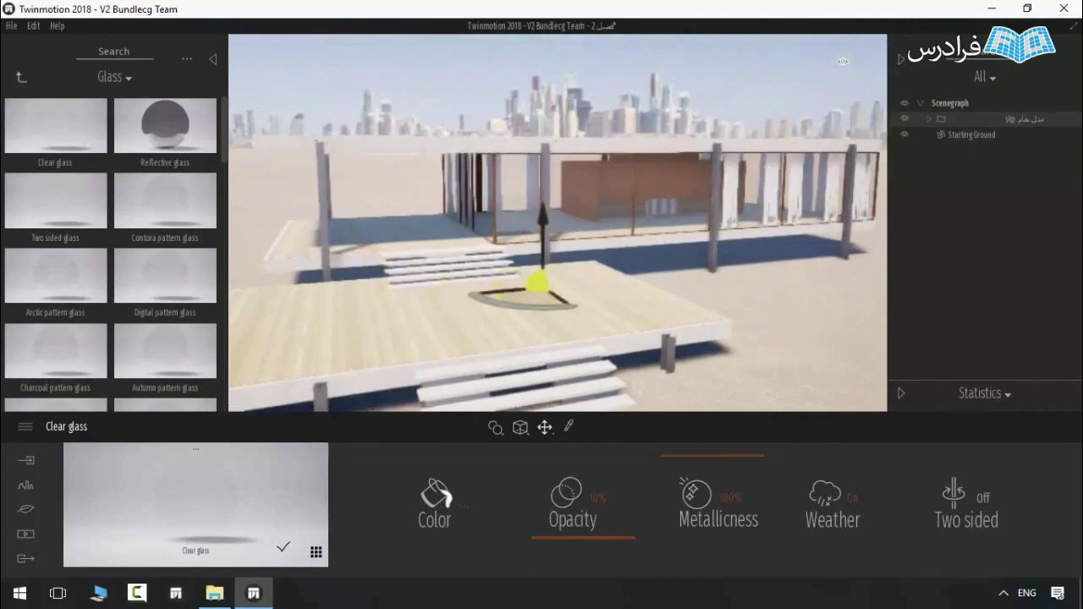
key(w)
key(e)
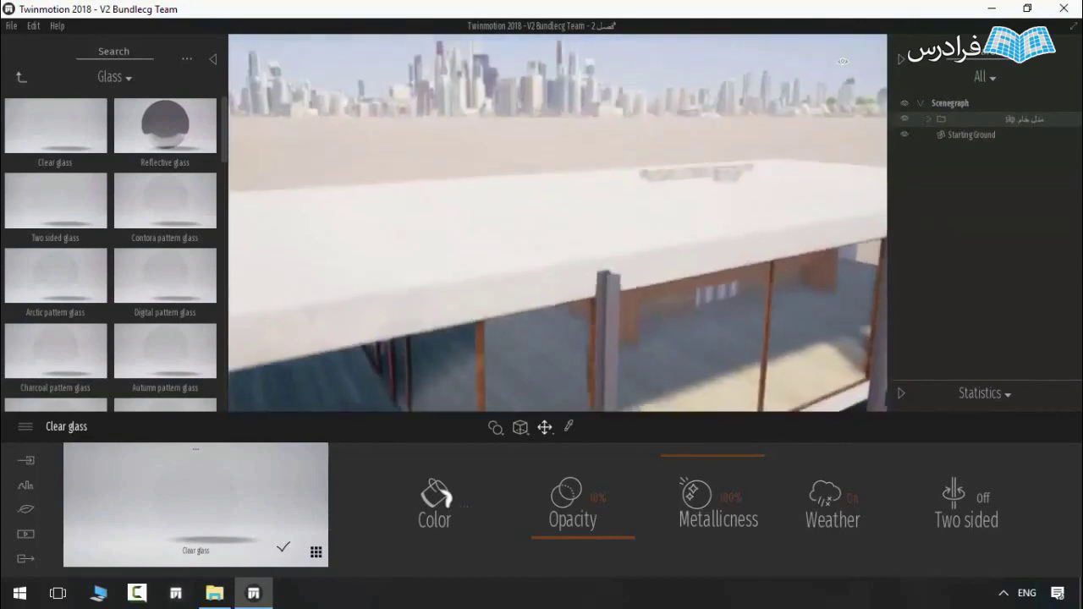
right_drag(534, 100, 513, 142)
right_drag(513, 292, 555, 246)
key(w)
click(22, 77)
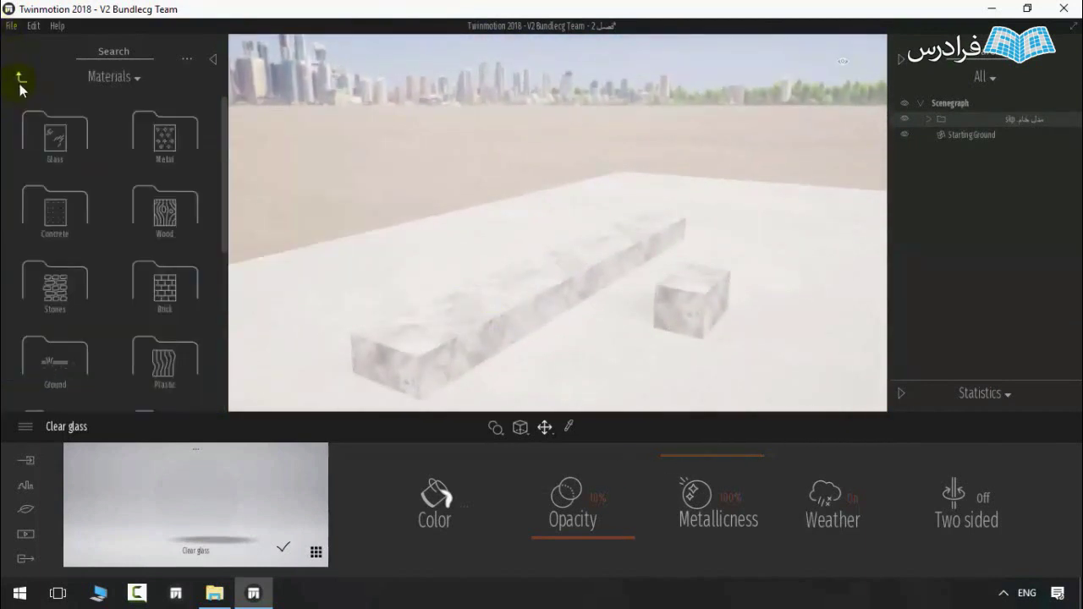
click(74, 220)
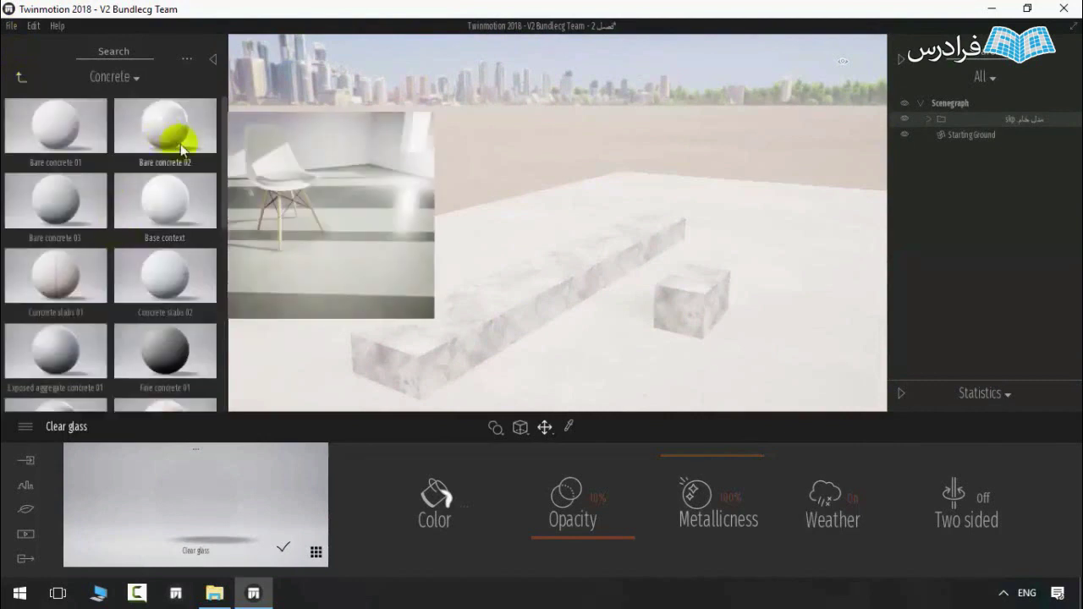
drag(180, 142, 528, 328)
mouse_move(66, 113)
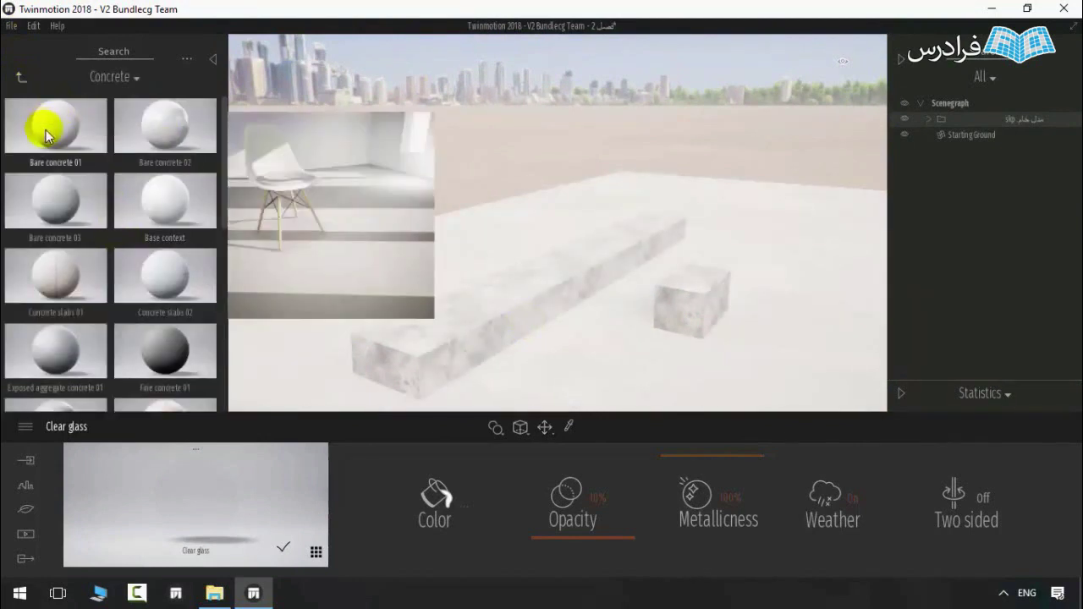
drag(47, 136, 547, 316)
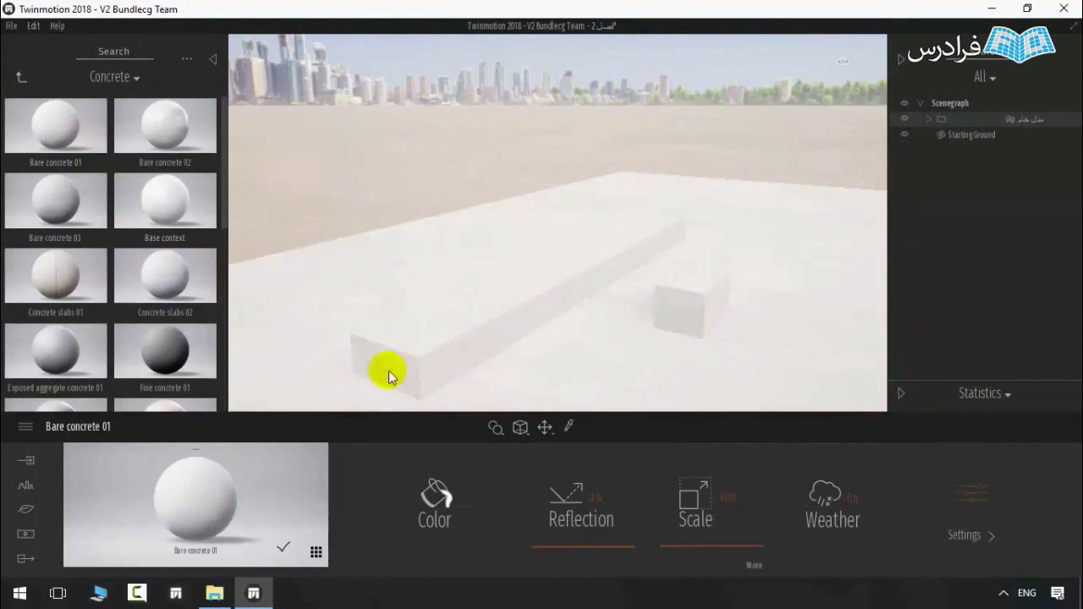
Step: Apply the Bare concrete 01 material to the ceiling inside the house
shift+middle_drag(641, 317, 322, 254)
mouse_move(71, 130)
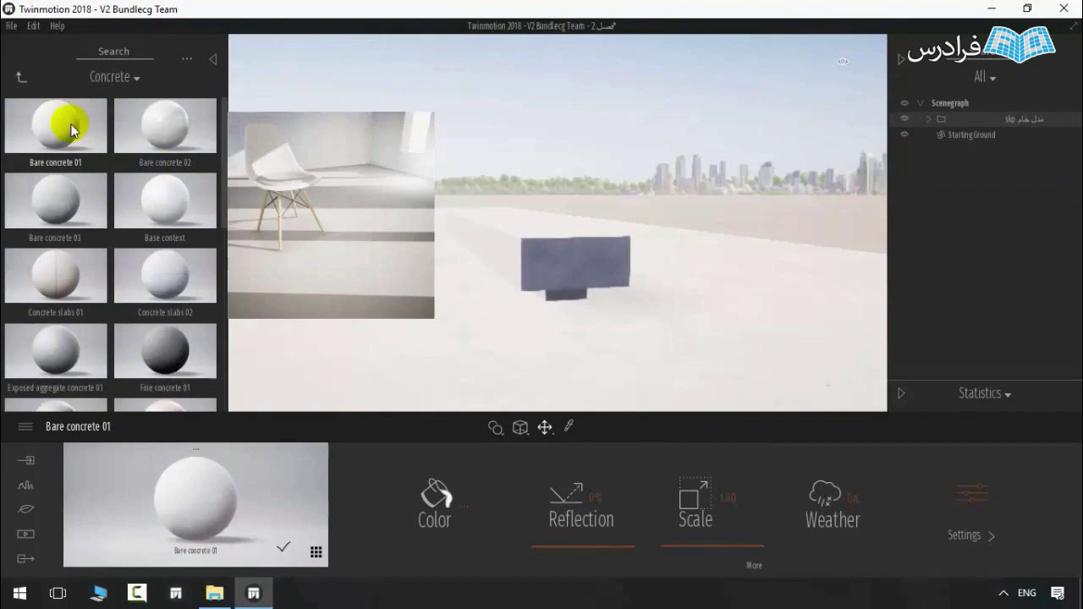
shift+middle_drag(380, 253, 669, 245)
scroll(559, 271, down, 5)
scroll(559, 246, up, 3)
shift+middle_drag(584, 254, 635, 203)
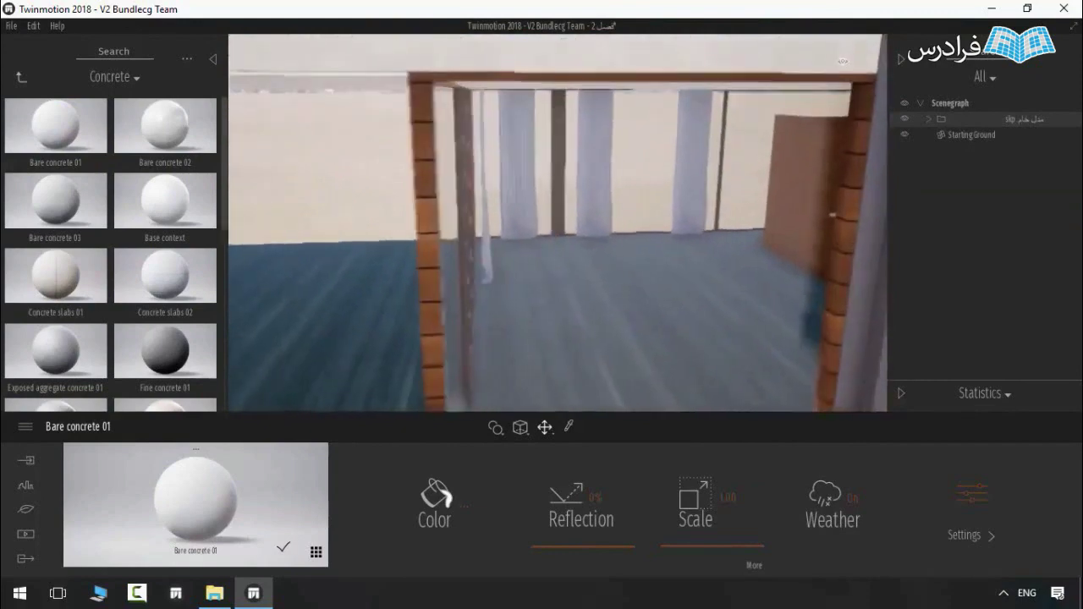
shift+middle_drag(833, 215, 277, 107)
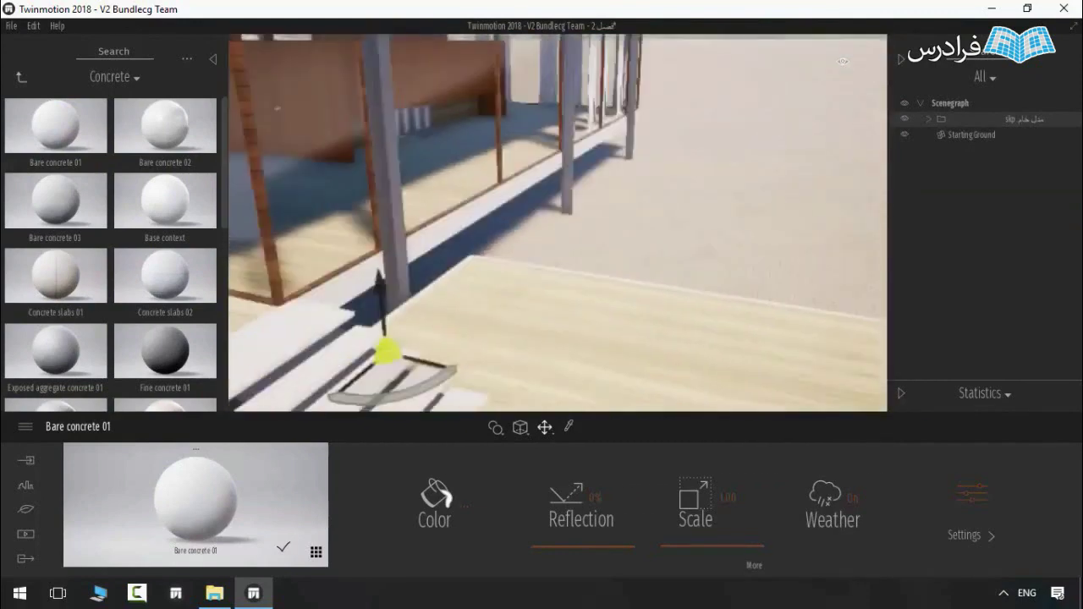
key(w)
right_drag(558, 254, 555, 214)
key(w)
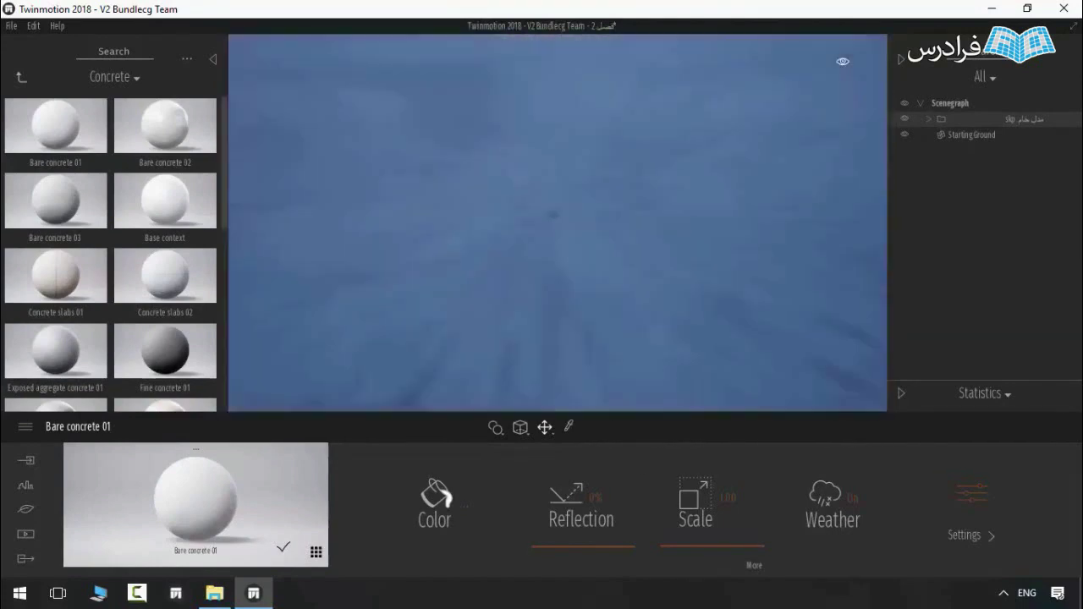
drag(381, 313, 783, 375)
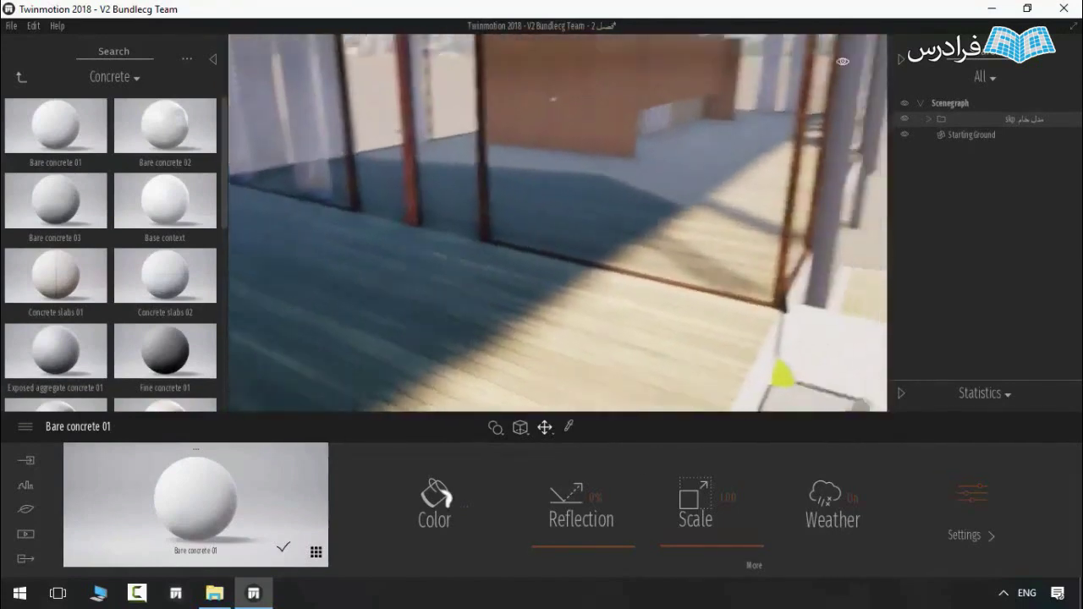
key(w)
right_drag(559, 223, 626, 118)
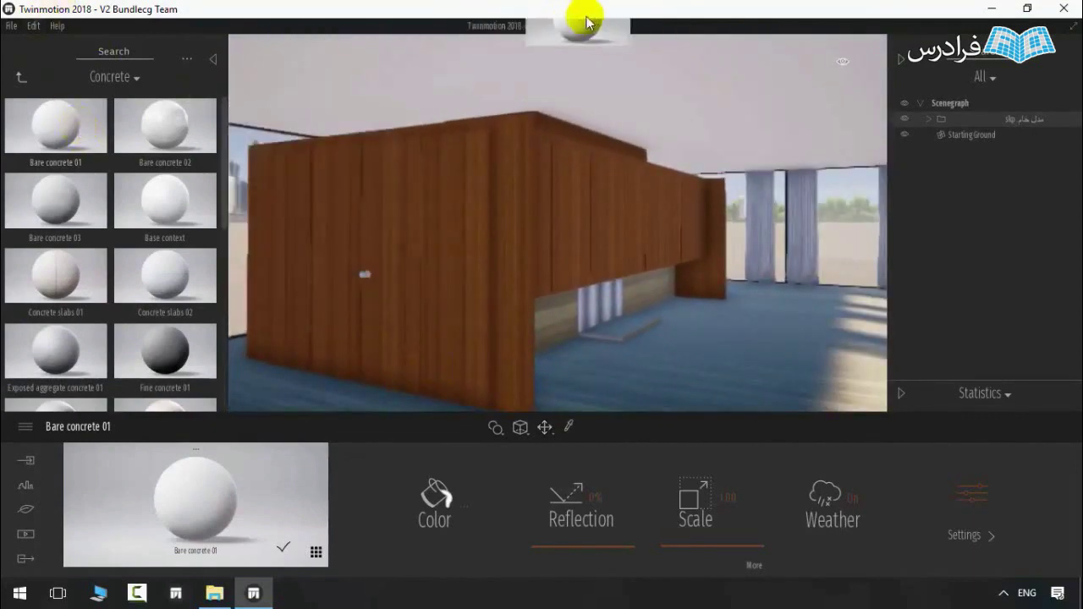
right_drag(579, 84, 542, 98)
Step: Apply the Chestnut 01A wood to the interior cabinet block's walls and front doors
click(22, 81)
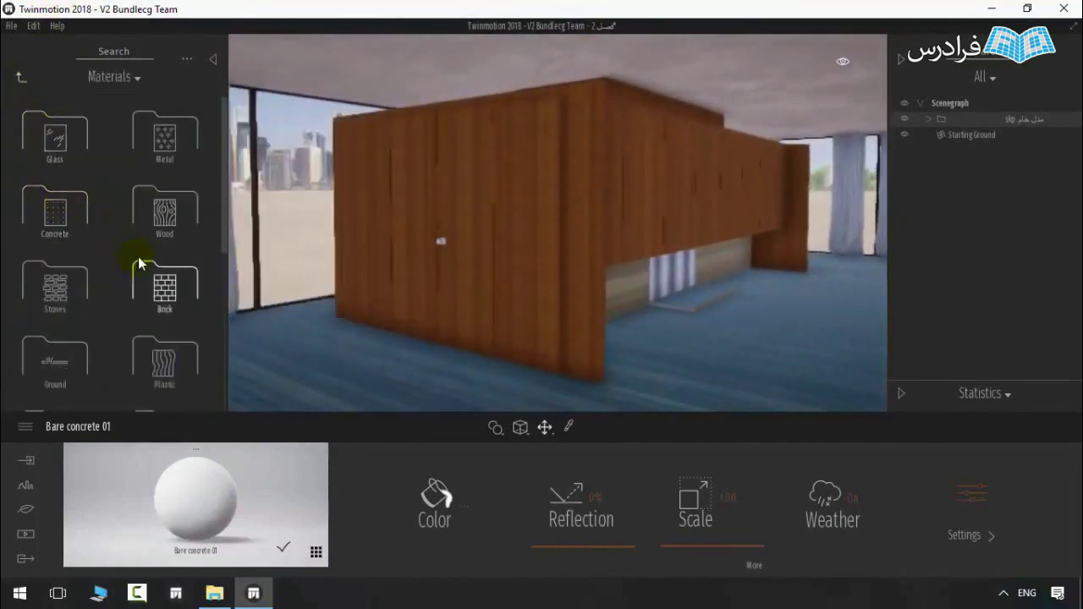
click(166, 231)
drag(85, 165, 582, 205)
drag(36, 202, 593, 197)
drag(147, 218, 521, 243)
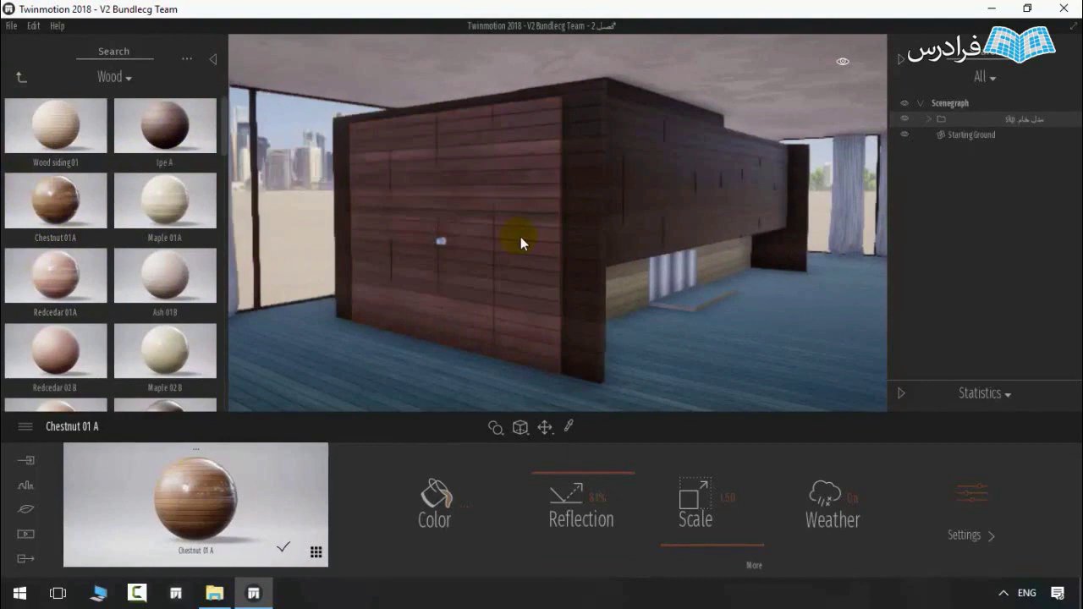
Step: Try Ash 01B and Maple 02B wood on the cabinet block's front doors, settling on Redcedar 03B
drag(206, 297, 511, 262)
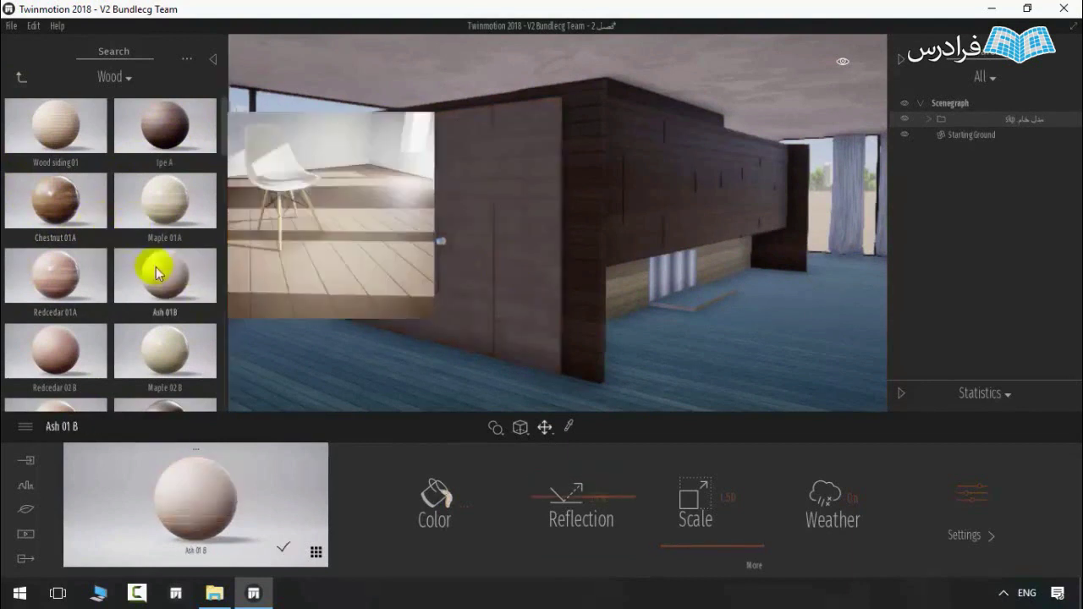
drag(165, 351, 457, 296)
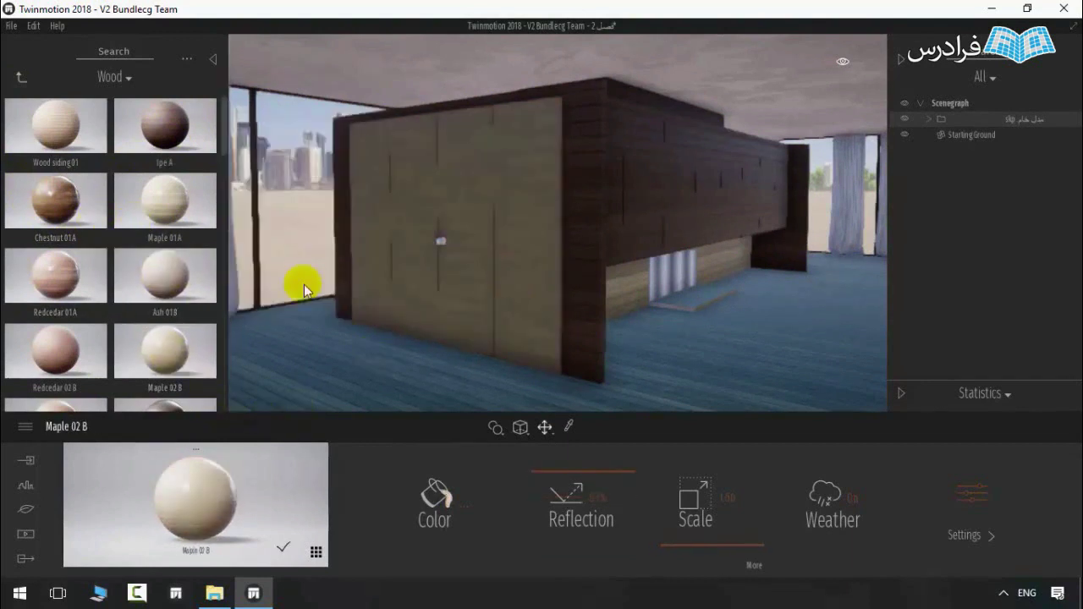
scroll(72, 357, down, 1)
drag(38, 392, 485, 257)
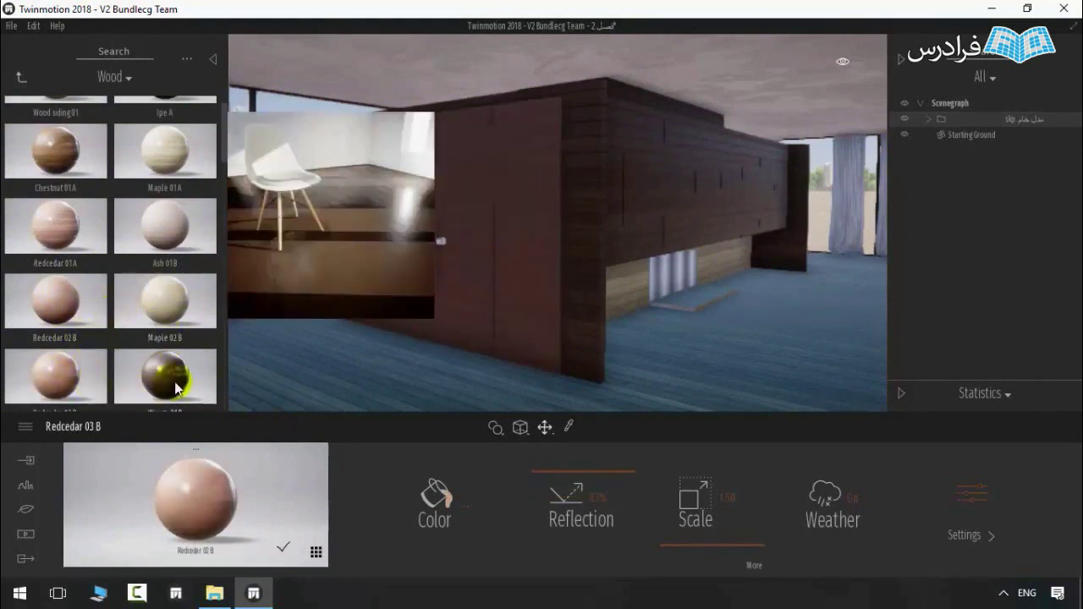
drag(176, 380, 104, 265)
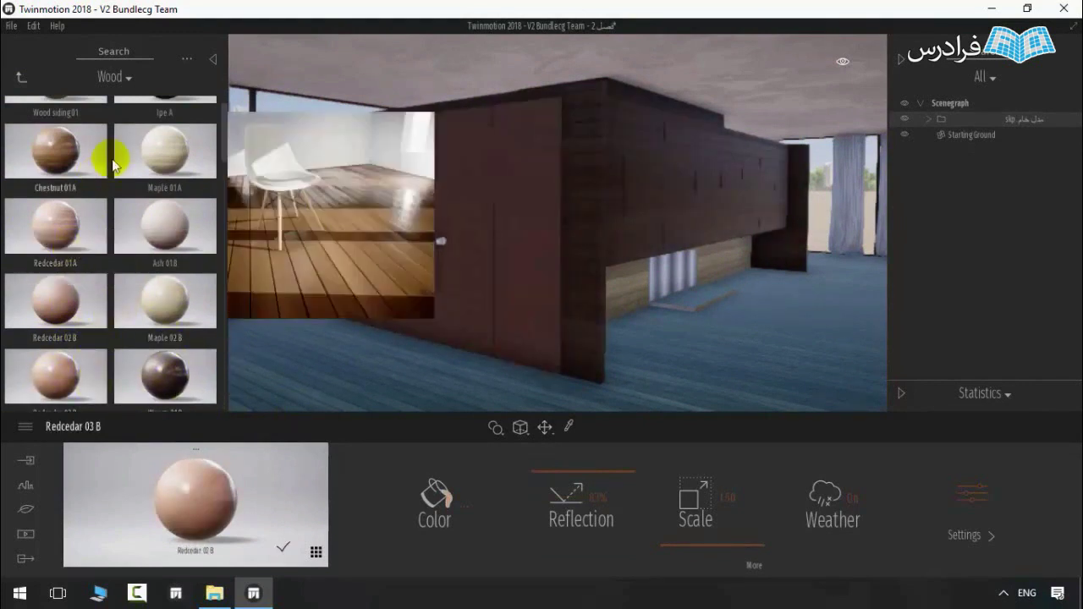
drag(176, 158, 47, 298)
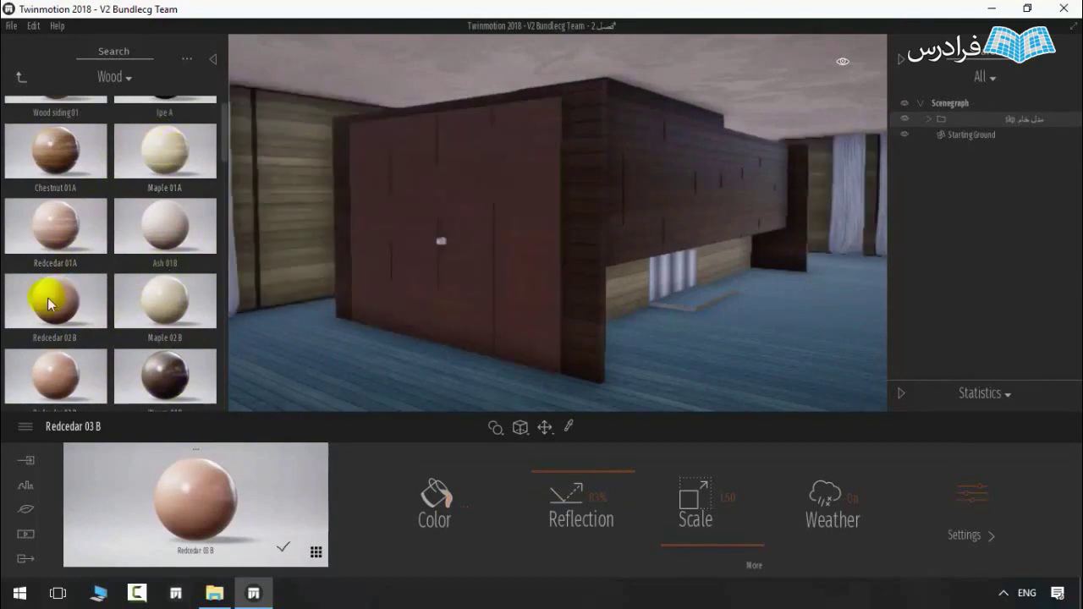
key(ctrl+z)
Step: Examine the previews of further wood materials in the library, from the Redcedar and Maple woods through to Oak 03 G
scroll(129, 312, down, 5)
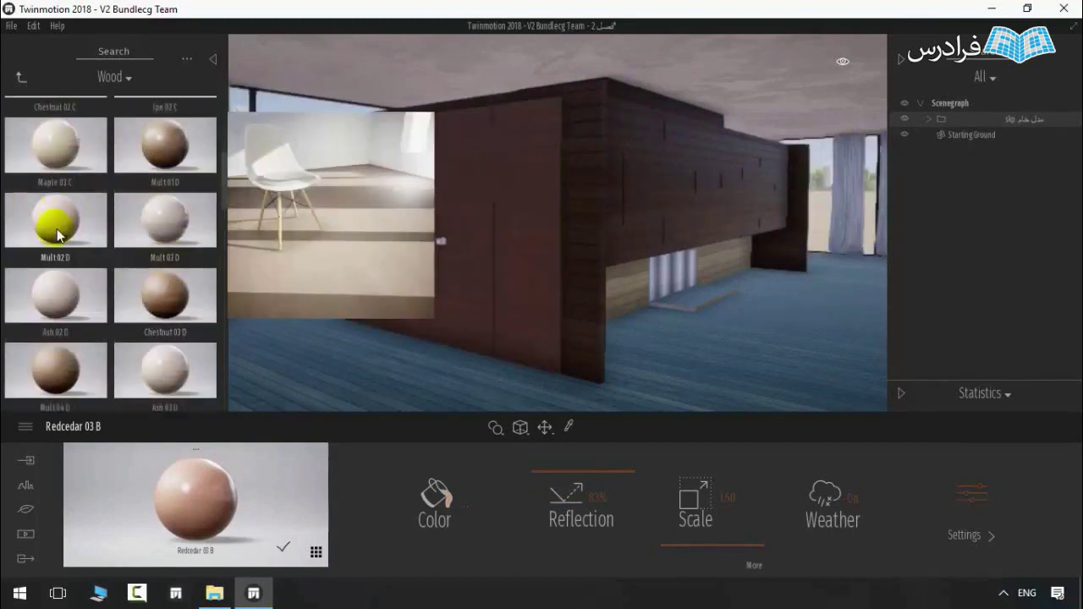
mouse_move(67, 297)
drag(65, 298, 30, 354)
scroll(85, 318, down, 3)
scroll(119, 347, down, 2)
mouse_move(168, 263)
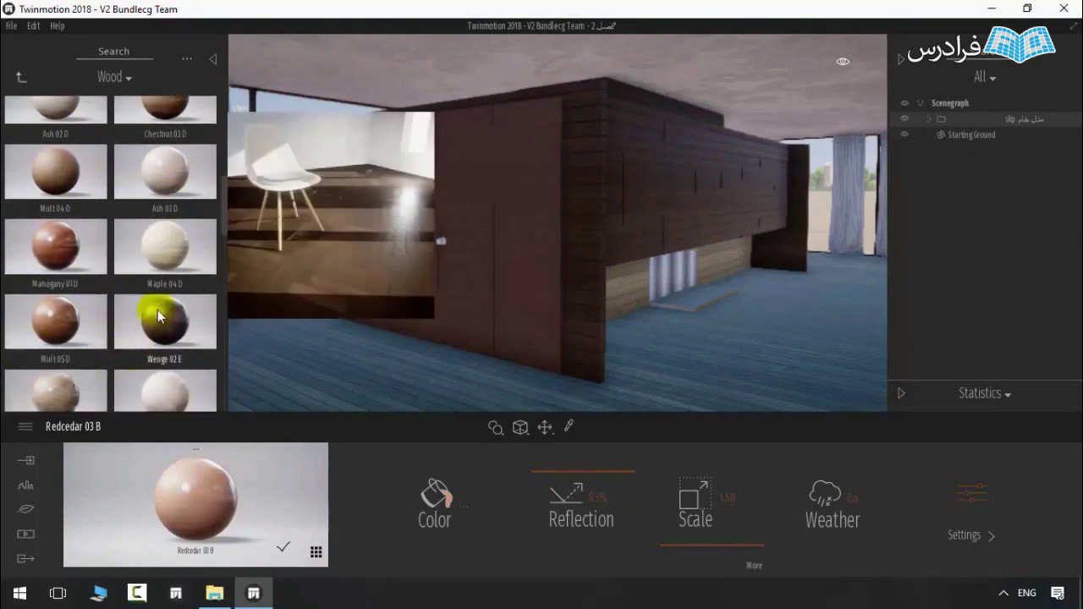
drag(168, 262, 160, 358)
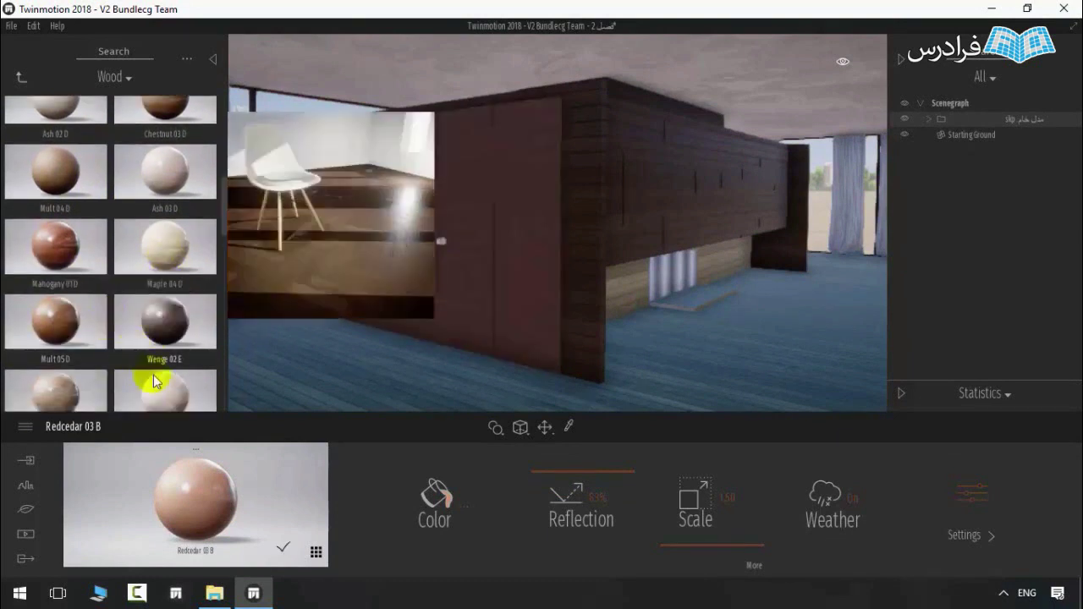
drag(167, 405, 145, 309)
scroll(139, 296, down, 5)
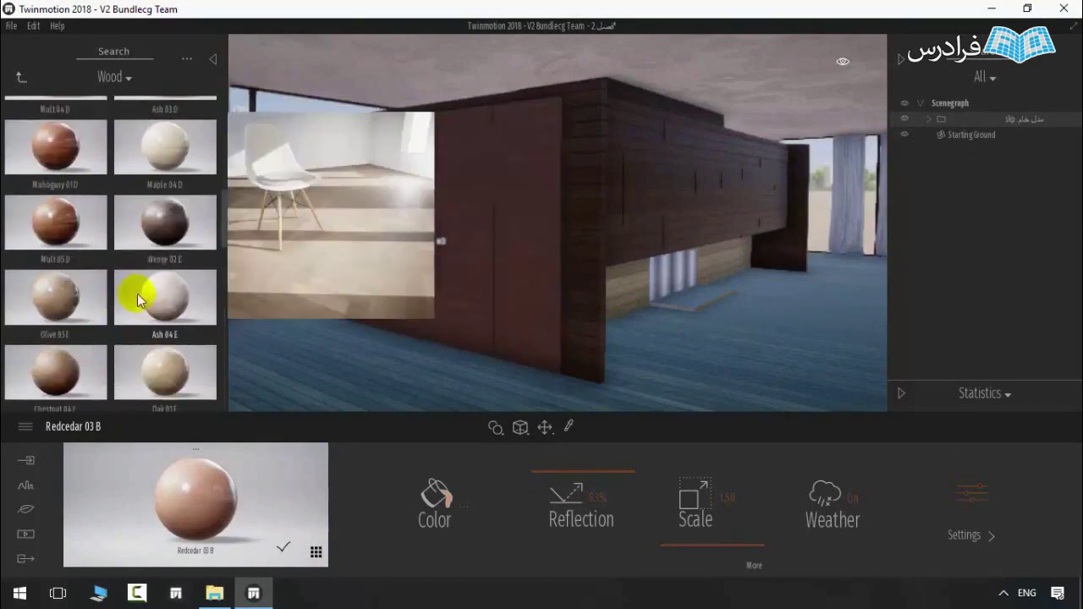
scroll(51, 331, down, 2)
drag(68, 310, 39, 290)
scroll(51, 292, down, 3)
mouse_move(66, 294)
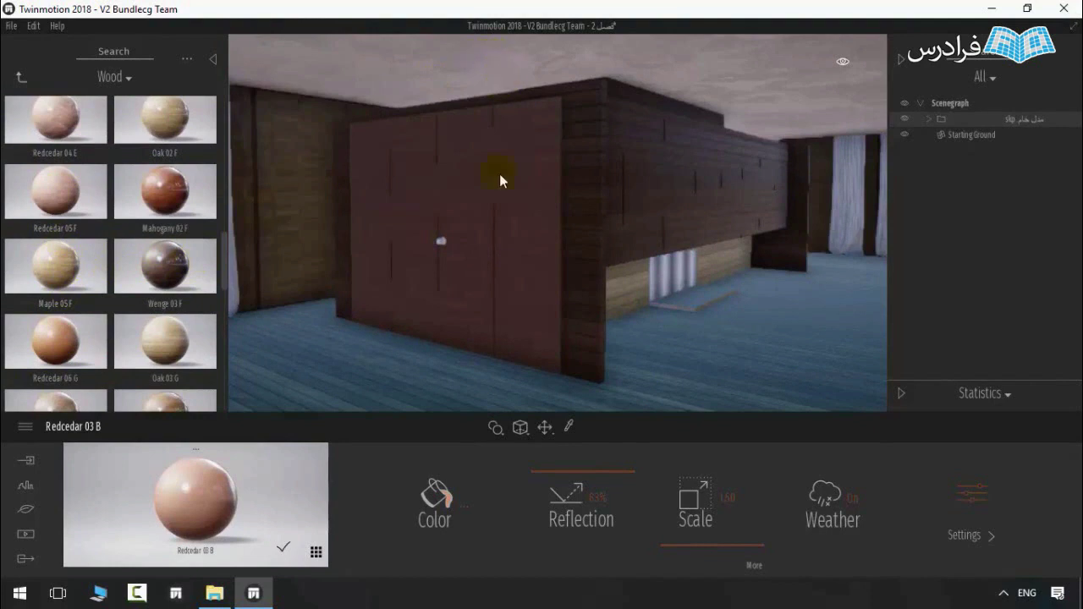
Step: Undo the last door material changes and apply Redcedar 03 B to the cabinet block's front doors and lower wall
key(ctrl+z)
key(ctrl+z)
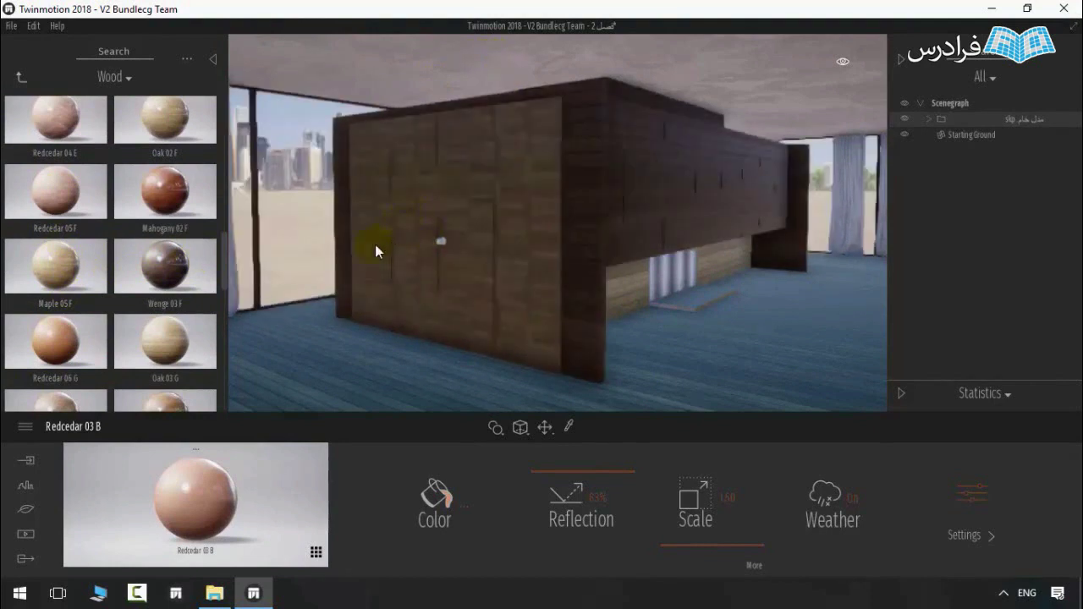
click(375, 244)
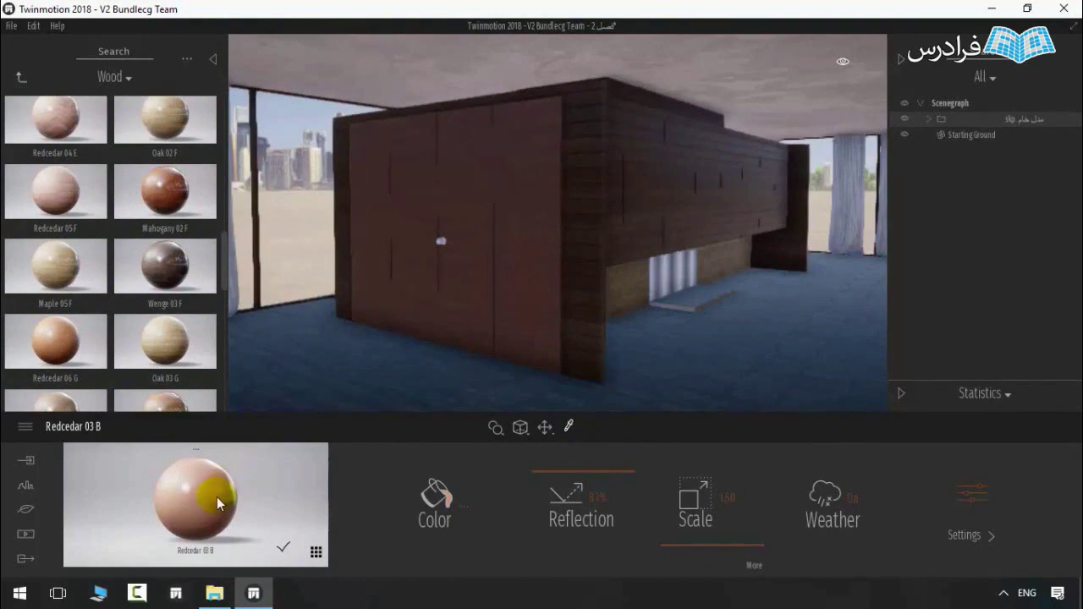
drag(285, 471, 619, 296)
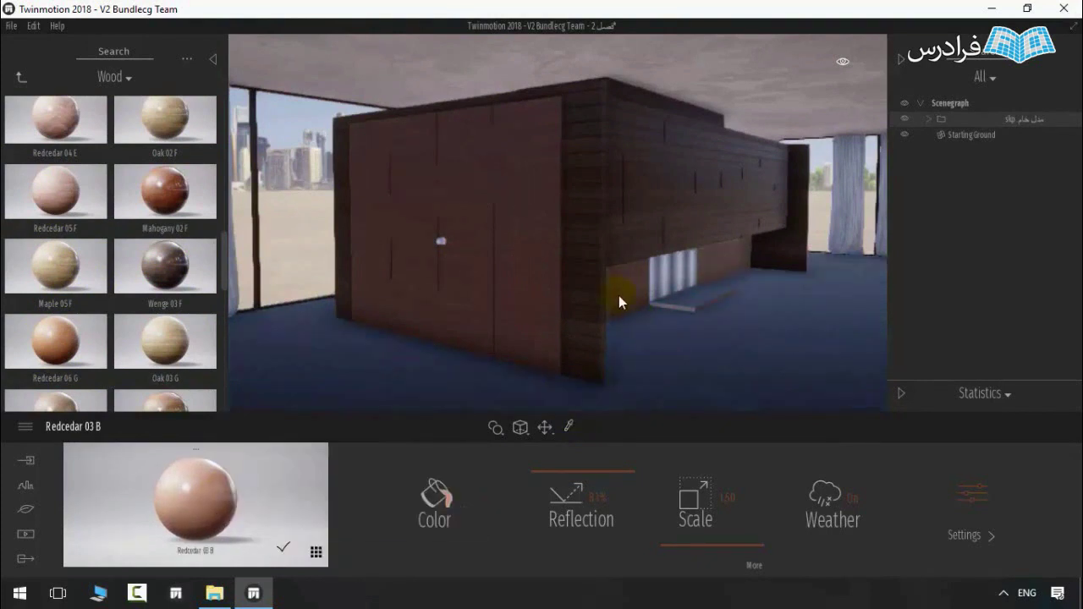
Step: Inspect the Redcedar 03 B wood on the floor and the cabinet block from several viewpoints
key(w)
mouse_move(644, 312)
right_down()
mouse_move(719, 364)
mouse_move(762, 347)
mouse_move(796, 356)
mouse_move(770, 373)
mouse_move(711, 343)
mouse_move(626, 364)
mouse_move(550, 355)
mouse_move(668, 343)
mouse_move(592, 347)
mouse_move(601, 381)
mouse_move(651, 372)
mouse_move(711, 339)
right_up()
key(s)
key(w)
click(569, 426)
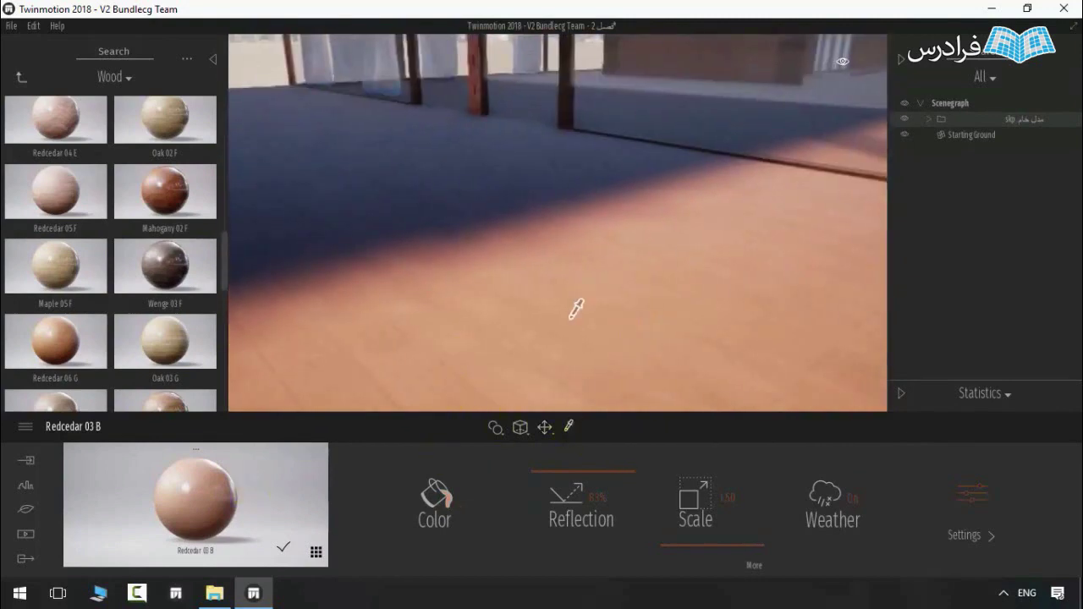
mouse_move(611, 286)
right_down()
mouse_move(622, 271)
mouse_move(753, 267)
mouse_move(719, 271)
right_up()
key(w)
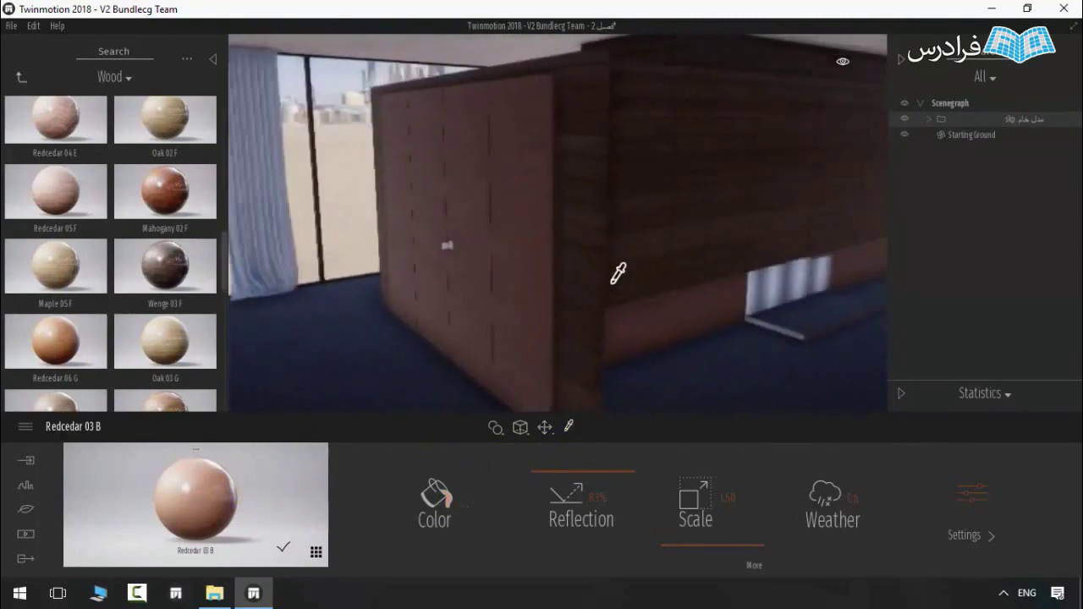
key(s)
right_drag(542, 270, 521, 290)
key(w)
Step: Apply Maple 01 A wood to the floor and the other surfaces sharing its material, including the cabinet block's front doors
scroll(77, 181, up, 5)
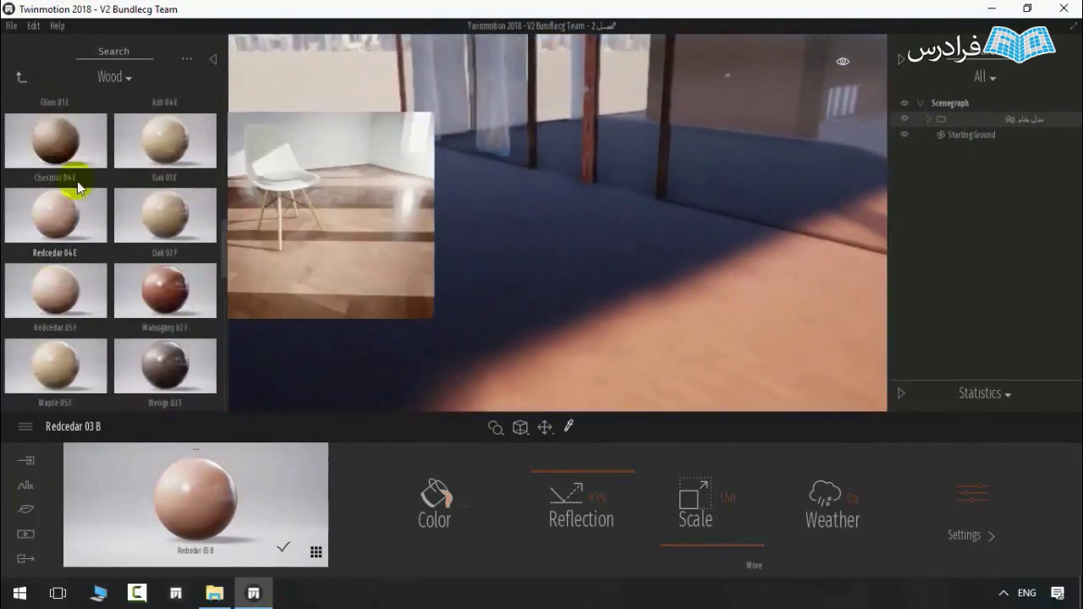
drag(227, 173, 225, 85)
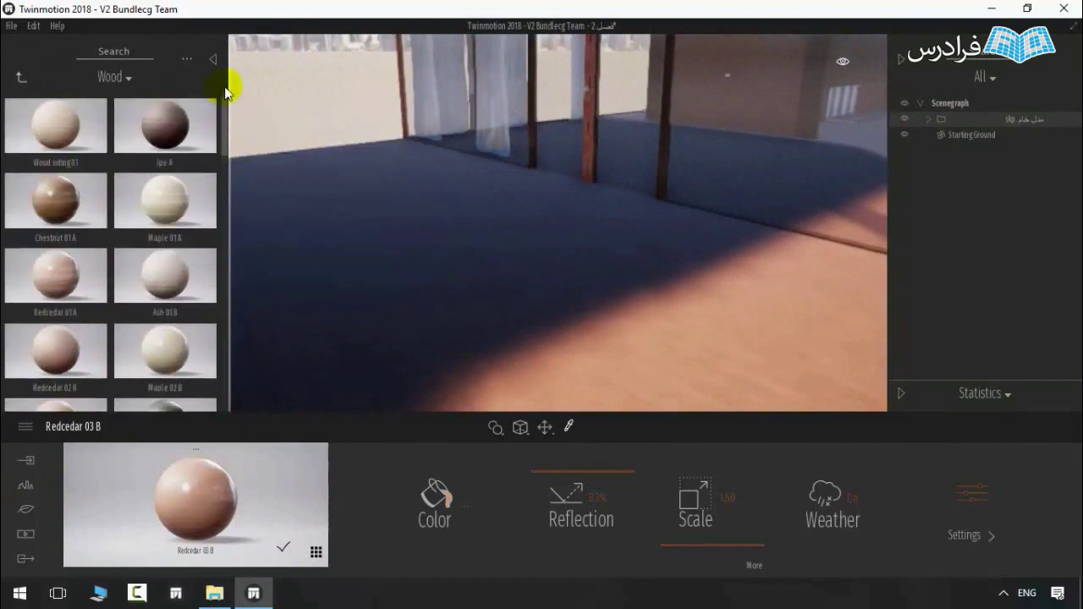
drag(177, 198, 640, 335)
key(s)
right_drag(617, 323, 712, 309)
key(w)
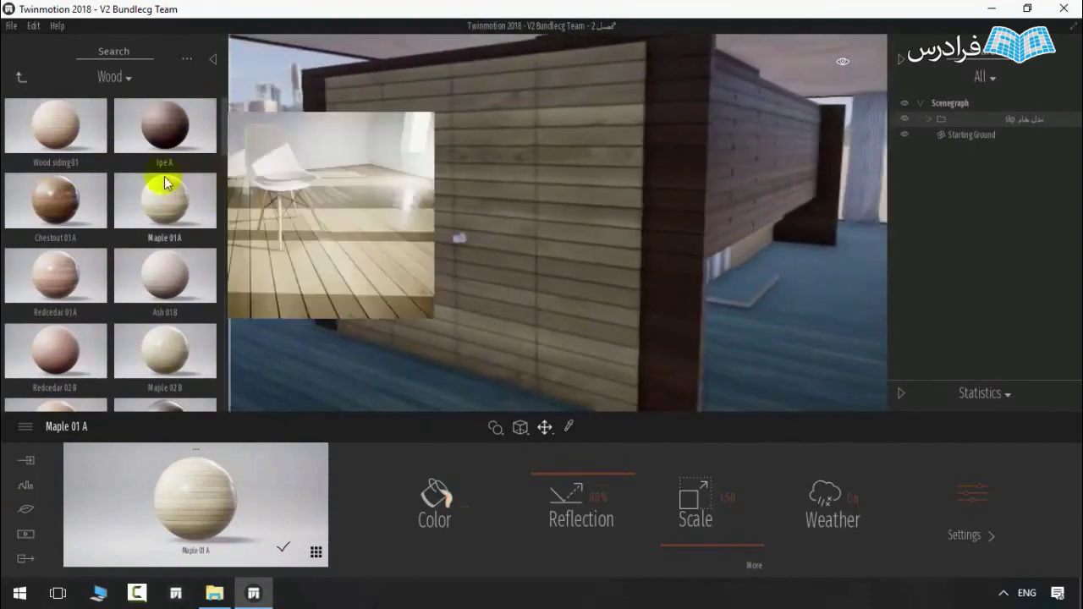
Step: Try to apply the Ipe A wood to the cabinet block's front doors
drag(166, 131, 27, 306)
key(s)
right_drag(559, 229, 466, 286)
key(d)
drag(522, 174, 520, 198)
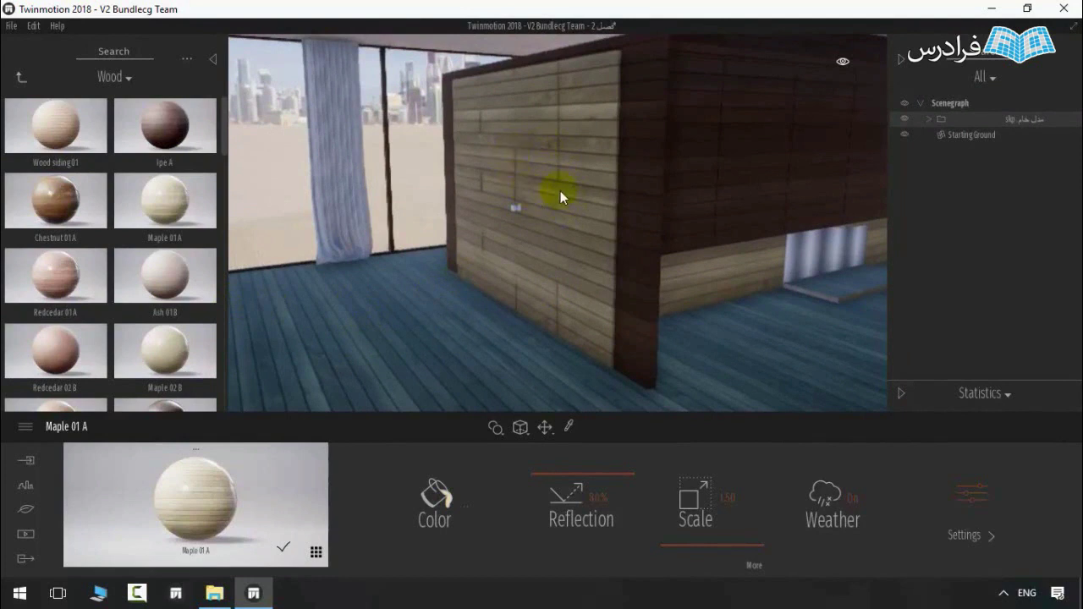
drag(203, 114, 583, 135)
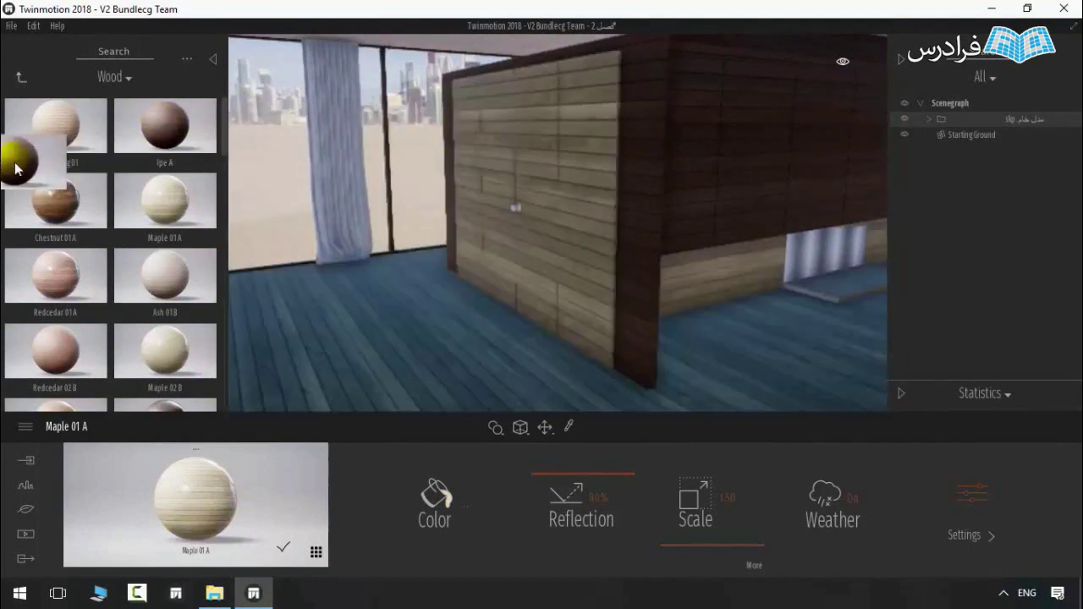
drag(12, 164, 376, 354)
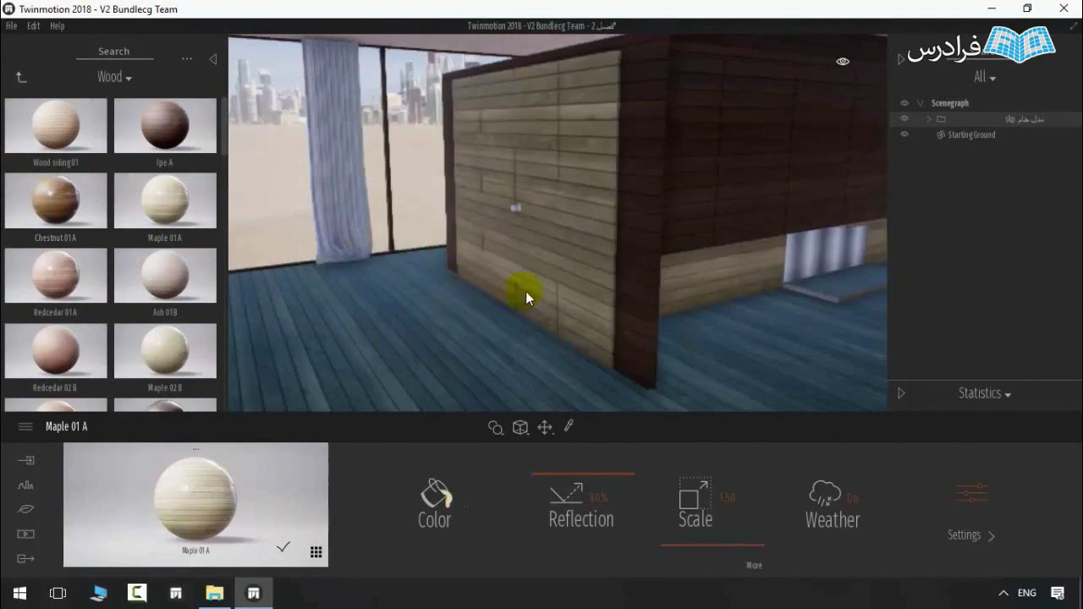
Step: Apply the Matt chrome metal to the wavy panel set into the cabinet block's lower wall
mouse_move(624, 292)
right_down()
mouse_move(667, 284)
mouse_move(613, 275)
mouse_move(619, 293)
right_up()
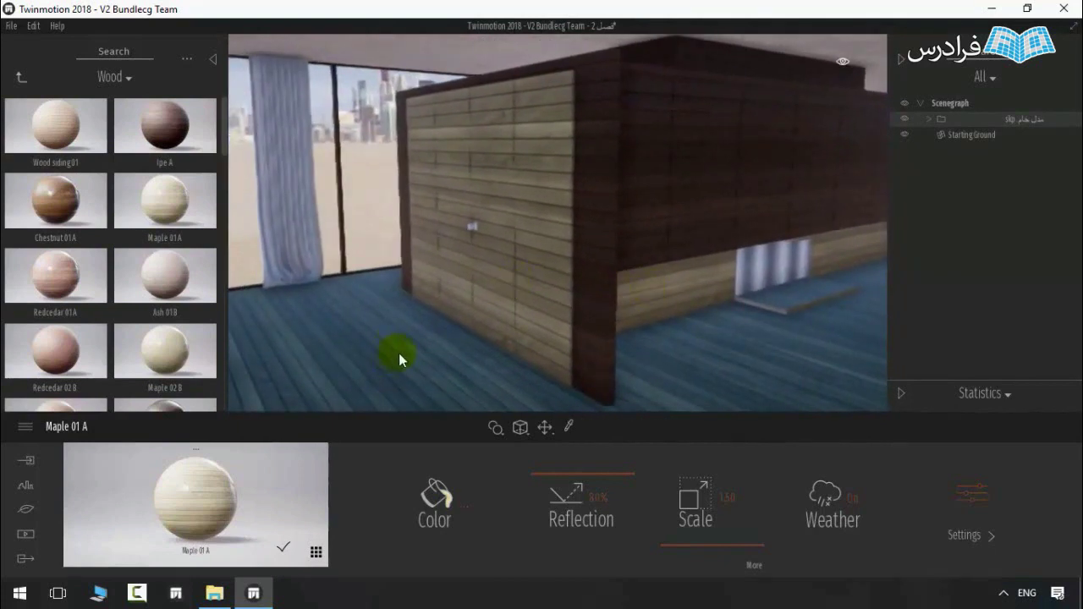
right_drag(549, 285, 534, 275)
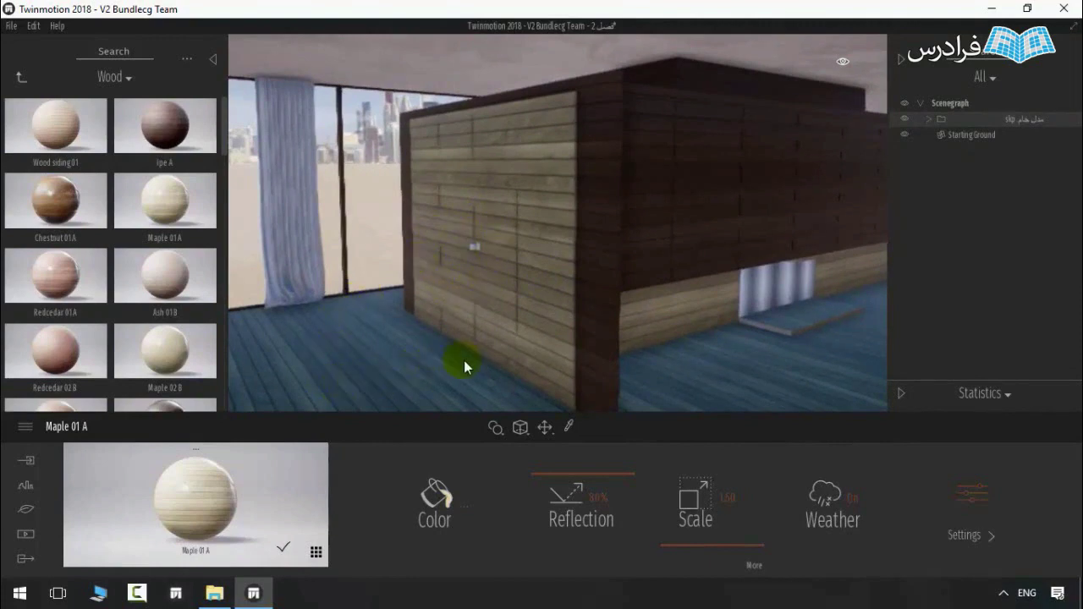
right_drag(464, 361, 592, 351)
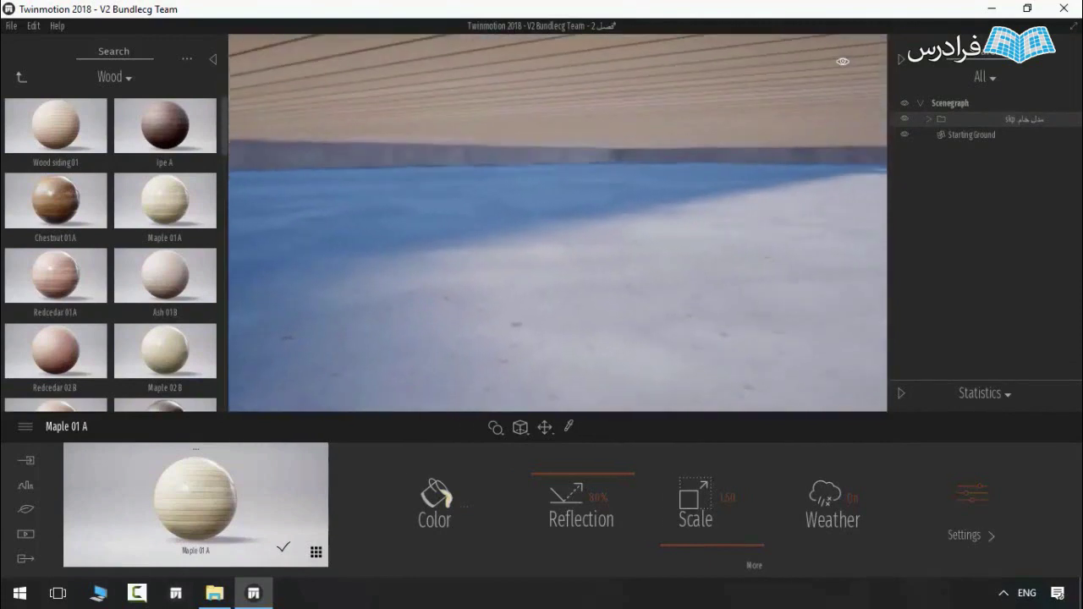
middle_drag(558, 254, 555, 330)
right_drag(559, 254, 673, 207)
key(w)
right_drag(558, 223, 436, 207)
key(w)
right_drag(559, 224, 589, 208)
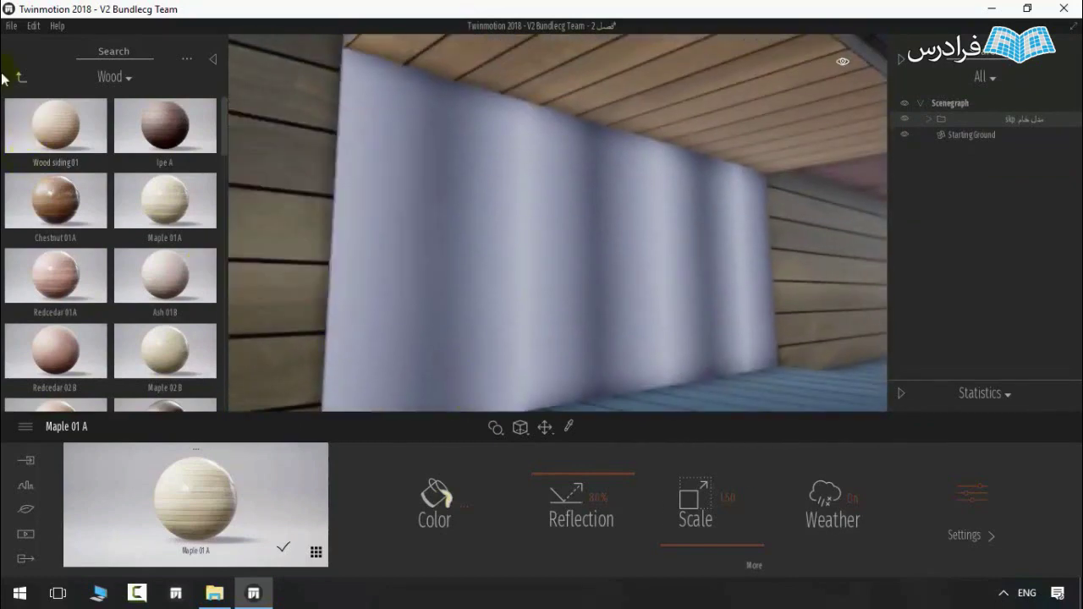
mouse_move(149, 227)
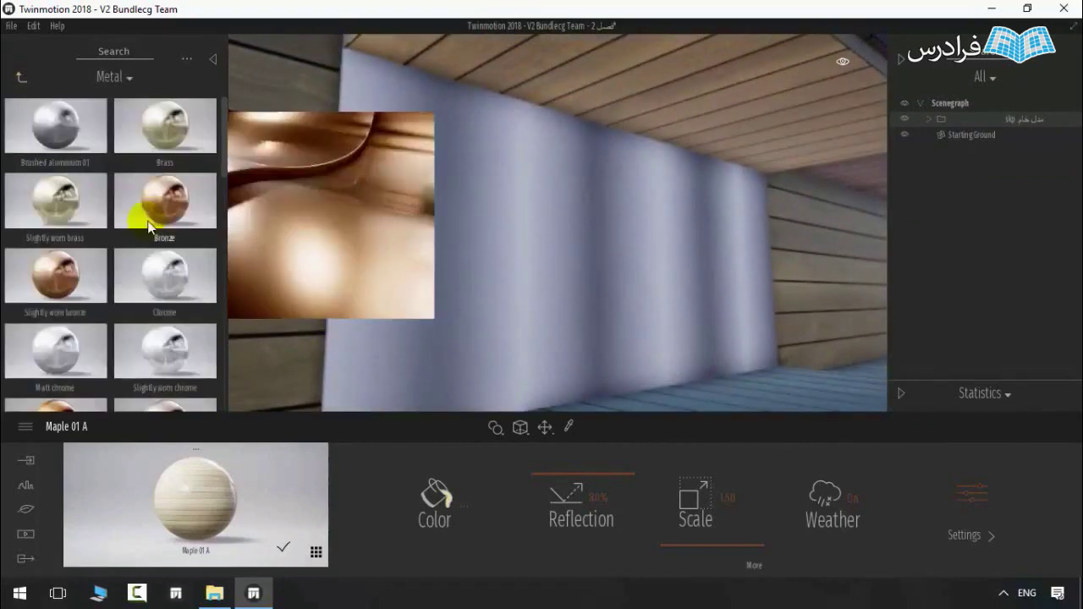
drag(159, 283, 571, 296)
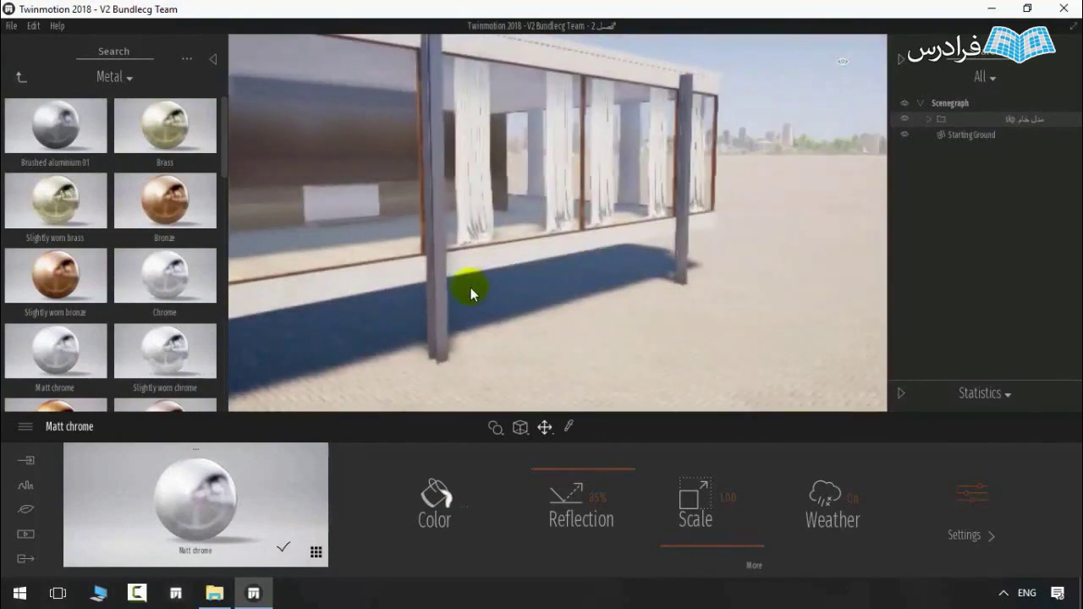
Step: Look over the materials on the house's exterior columns, stairs, decks and glazed facade
right_drag(471, 288, 338, 338)
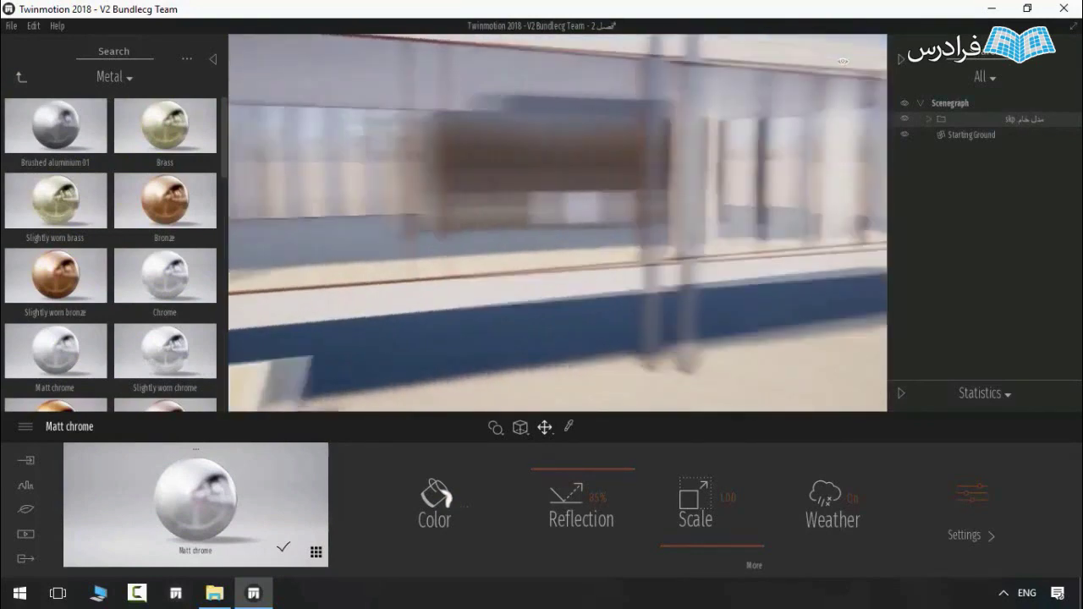
middle_drag(338, 373, 813, 359)
right_drag(470, 294, 596, 293)
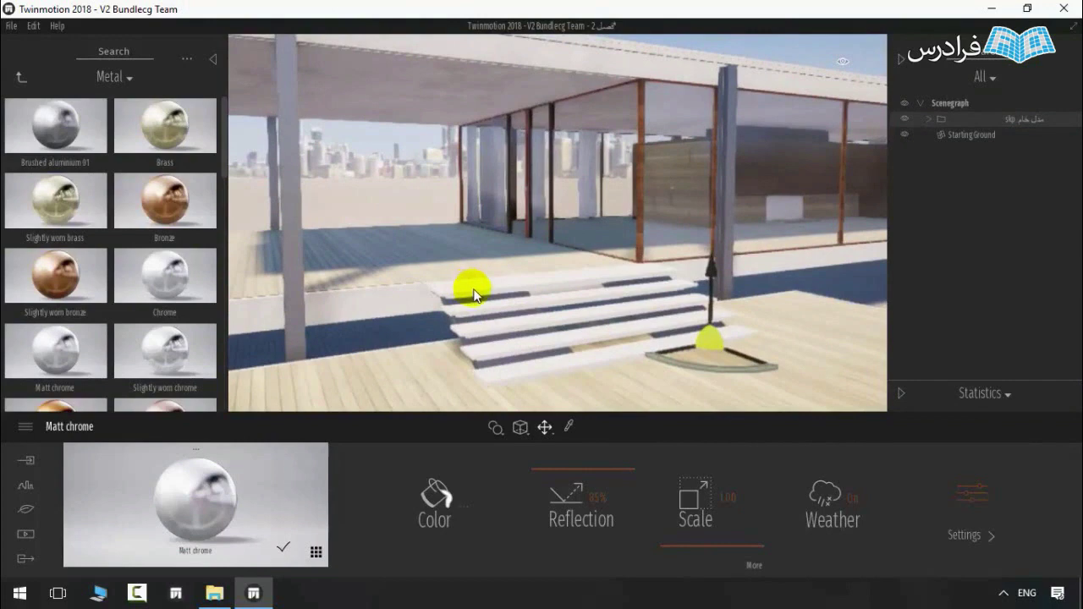
drag(478, 291, 669, 355)
mouse_move(669, 355)
right_down()
mouse_move(711, 351)
mouse_move(529, 339)
mouse_move(541, 314)
mouse_move(398, 314)
mouse_move(668, 309)
right_up()
key(w)
key(w)
drag(457, 321, 541, 314)
mouse_move(541, 314)
right_down()
mouse_move(474, 307)
mouse_move(542, 306)
mouse_move(508, 309)
mouse_move(529, 323)
mouse_move(576, 310)
mouse_move(554, 312)
mouse_move(647, 315)
mouse_move(539, 313)
right_up()
key(w)
key(w)
key(s)
key(w)
mouse_move(160, 317)
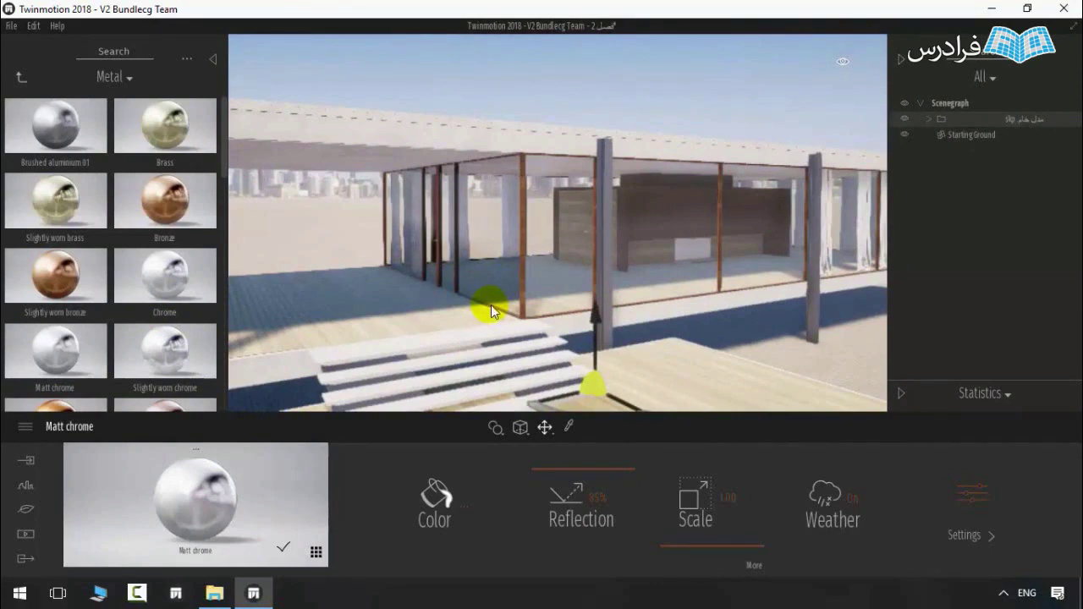
Step: Inspect the covered terrace and its glazed walls up close, and view the whole house from outside
right_drag(498, 307, 517, 308)
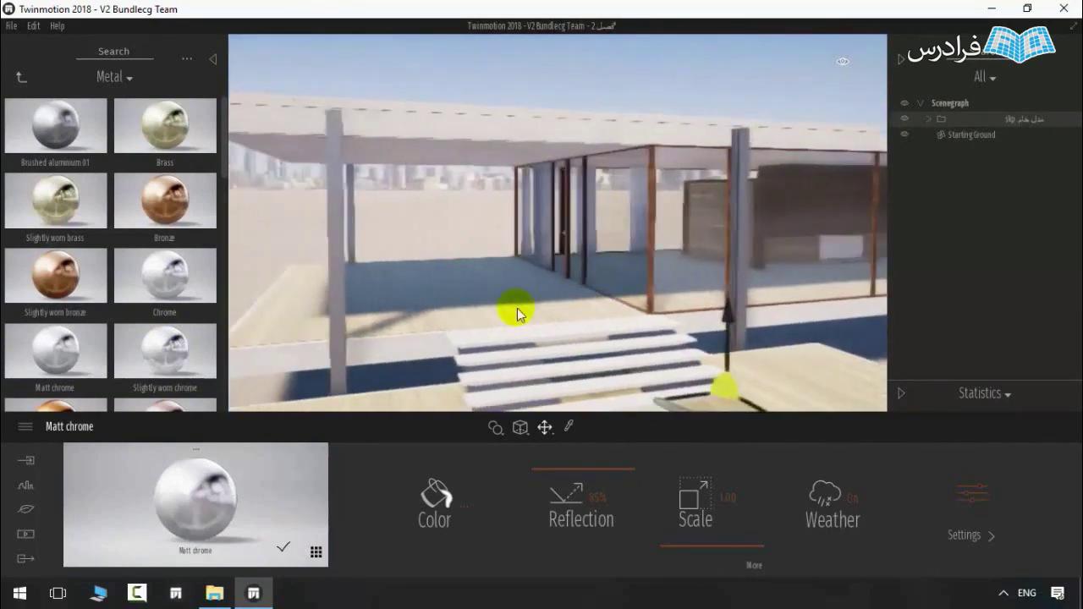
key(w)
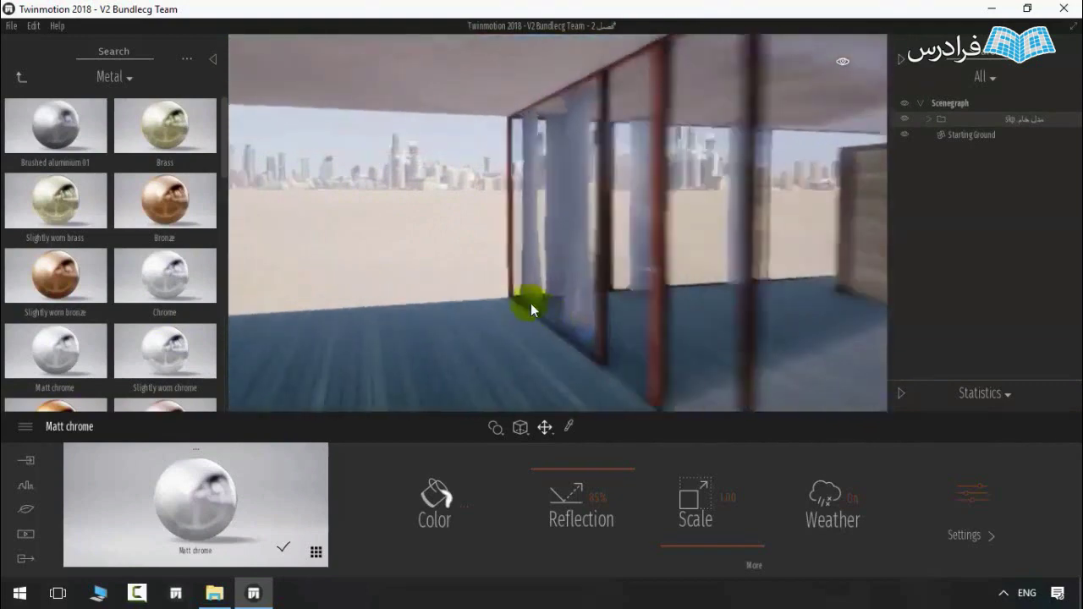
key(a)
right_drag(486, 317, 546, 303)
mouse_move(546, 303)
mouse_down()
mouse_move(585, 271)
mouse_move(538, 276)
mouse_move(525, 357)
mouse_move(559, 316)
mouse_move(541, 272)
mouse_move(576, 394)
mouse_move(548, 302)
mouse_up()
right_drag(538, 261, 551, 271)
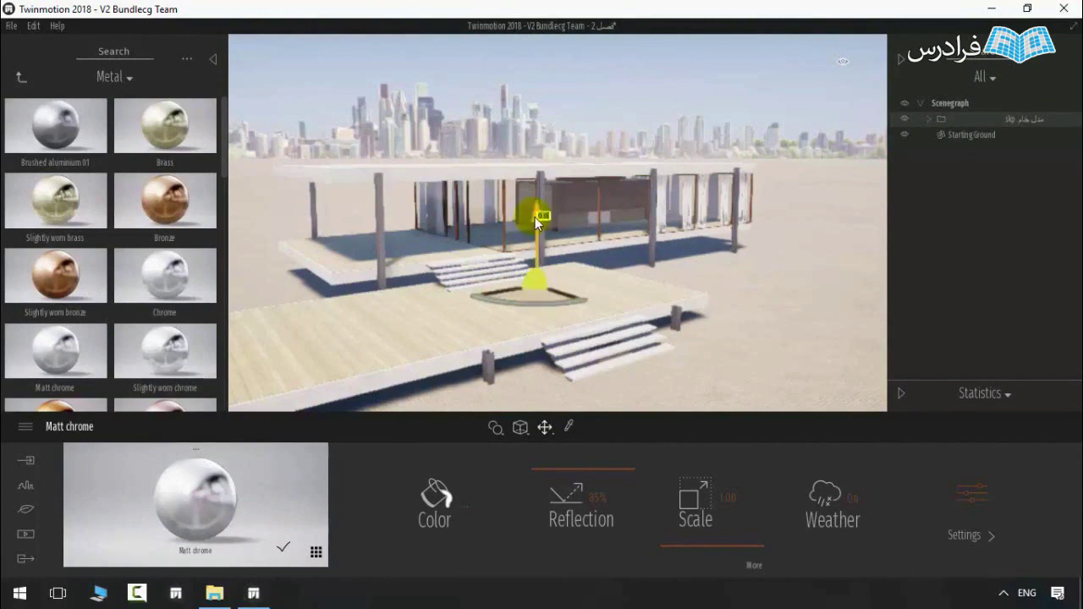
Step: Try raising the house model and shifting it across the ground, undoing each move
drag(537, 217, 543, 115)
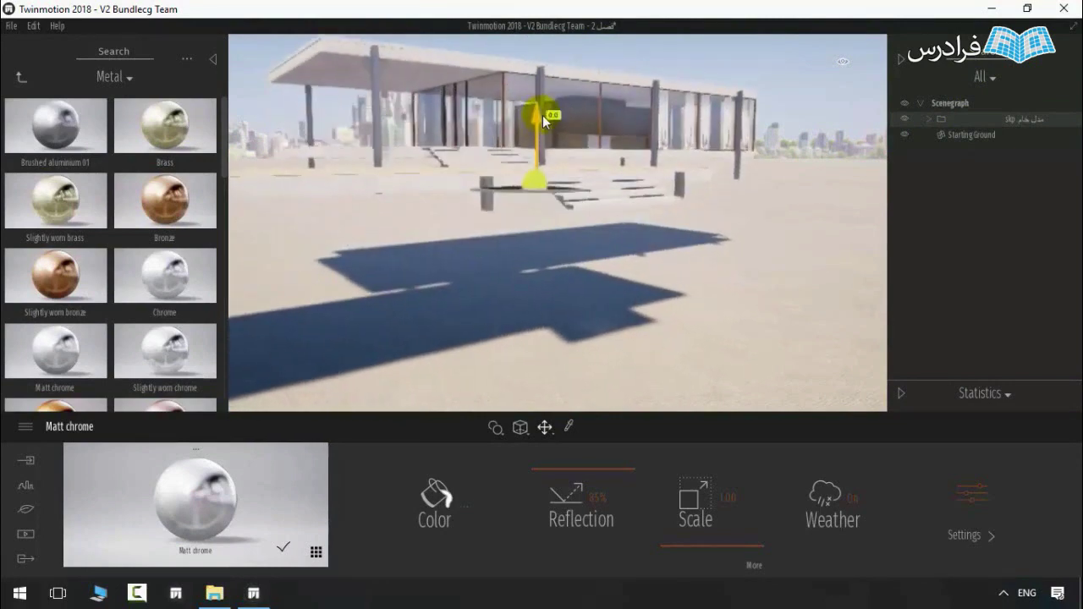
key(ctrl+z)
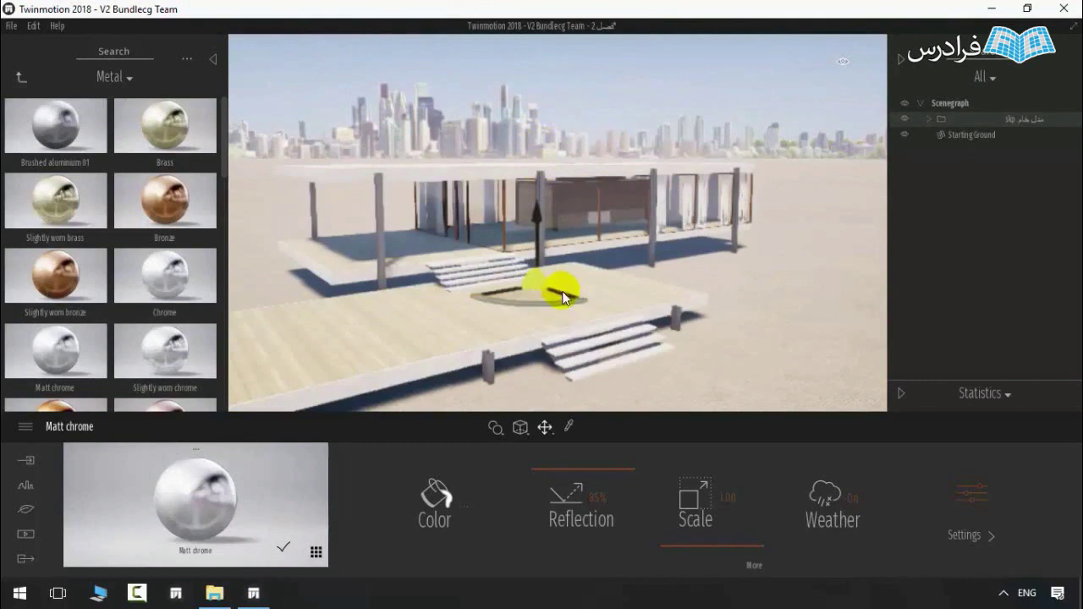
drag(564, 294, 608, 320)
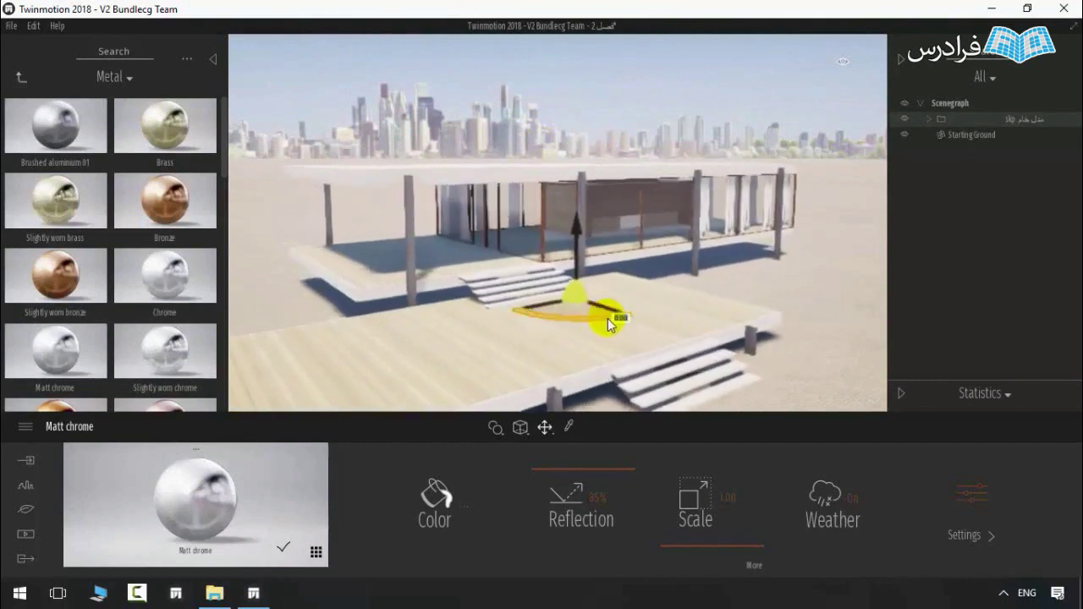
key(ctrl+z)
Step: Move the whole house model freehand with the move gizmo
drag(503, 291, 502, 316)
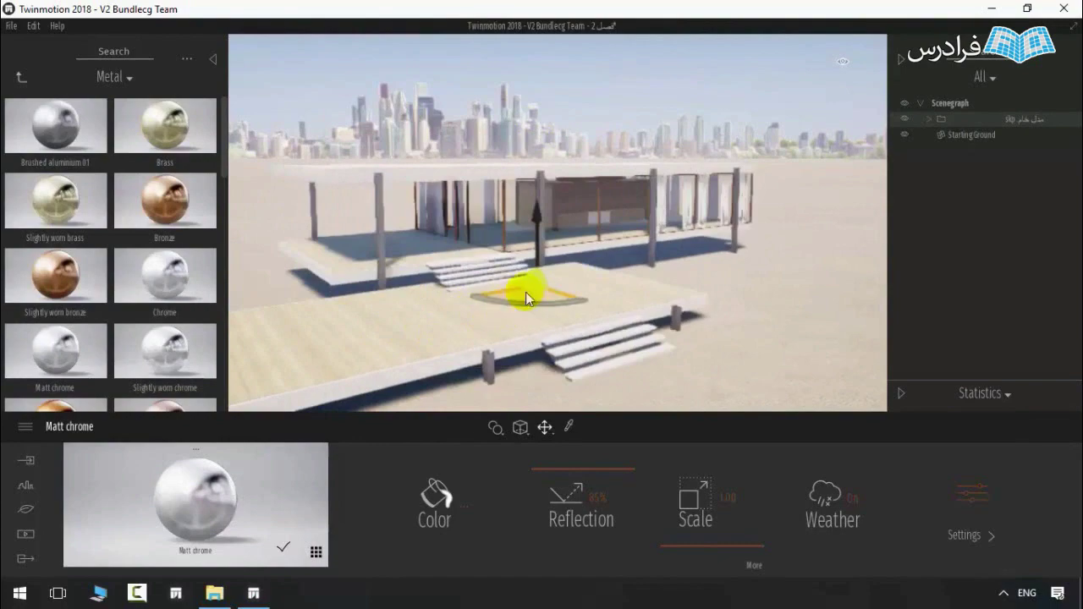
scroll(545, 288, up, 3)
shift+middle_drag(534, 324, 551, 289)
drag(537, 301, 628, 328)
drag(628, 328, 627, 202)
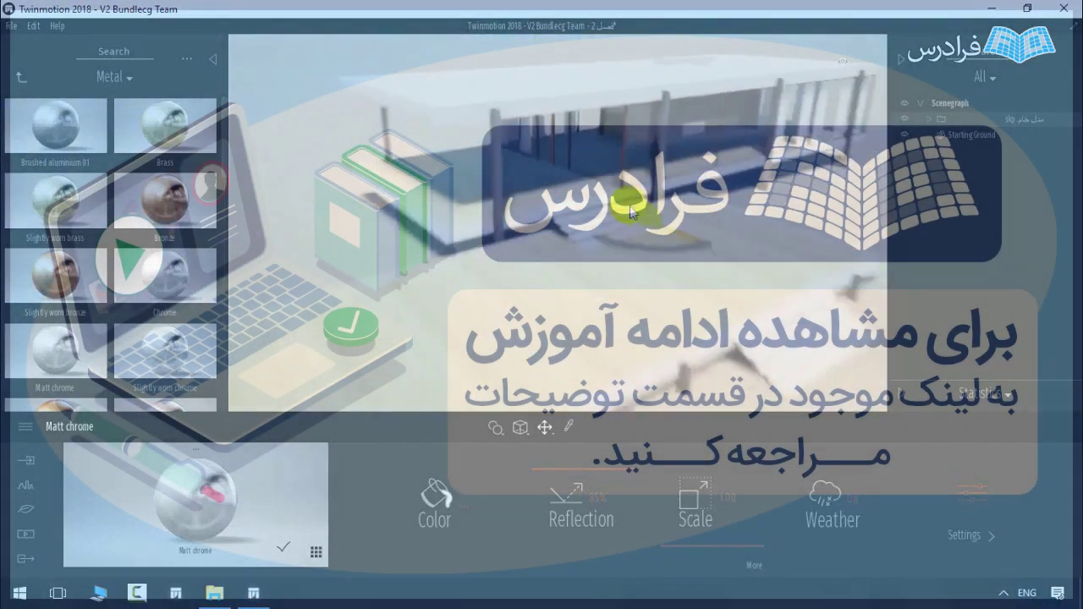
drag(627, 201, 470, 220)
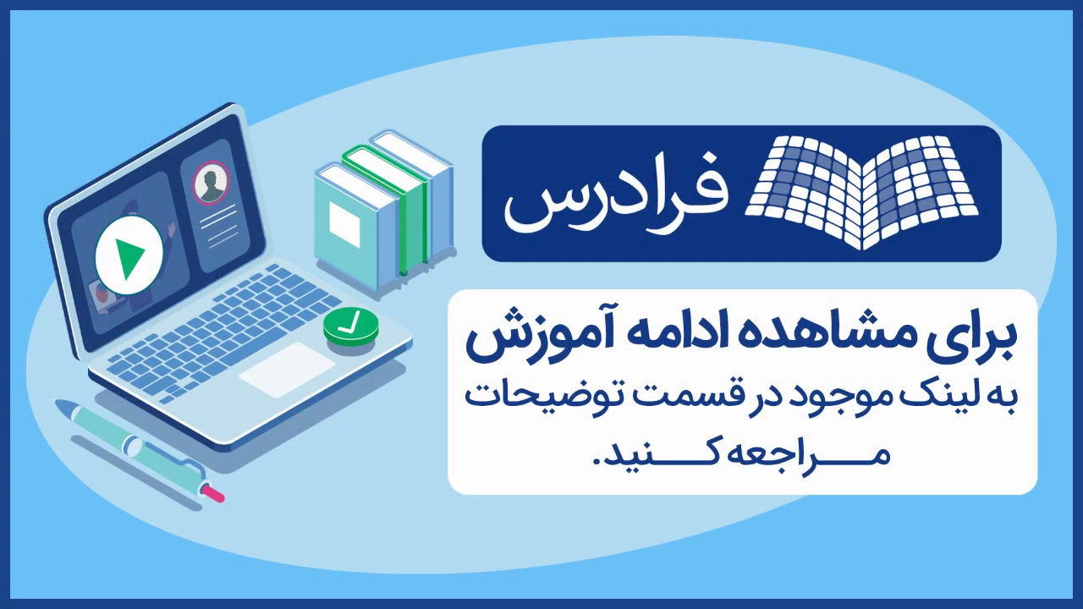